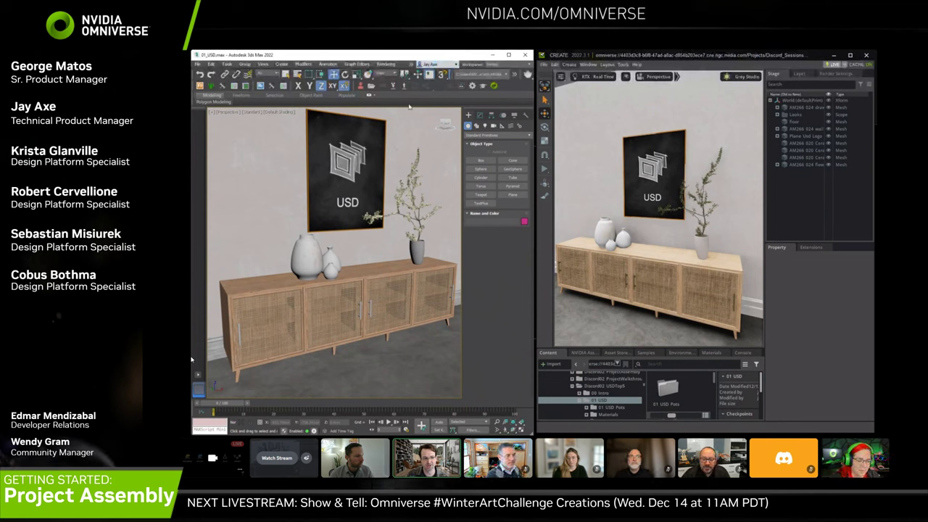
Step: Move the large ceramic vase up and away from the sideboard in the 3ds Max scene, and delete it
click(308, 255)
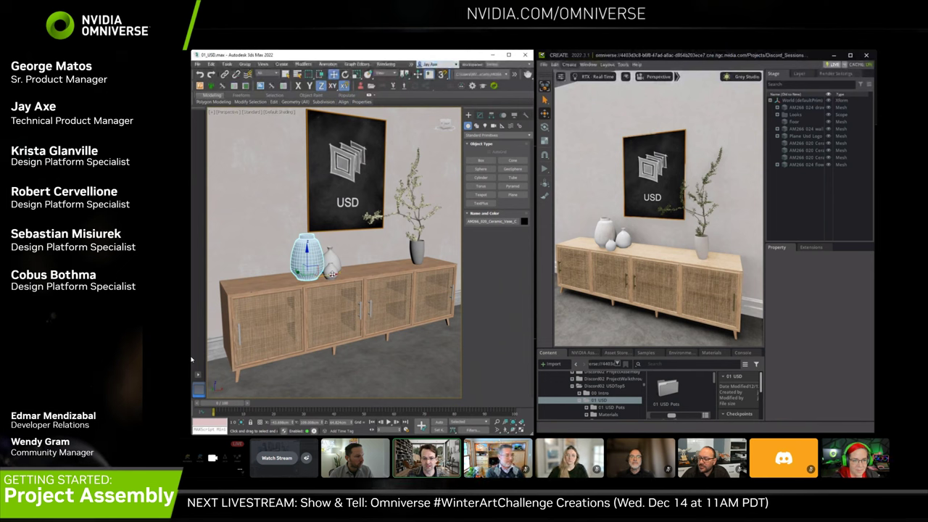
drag(306, 264, 306, 240)
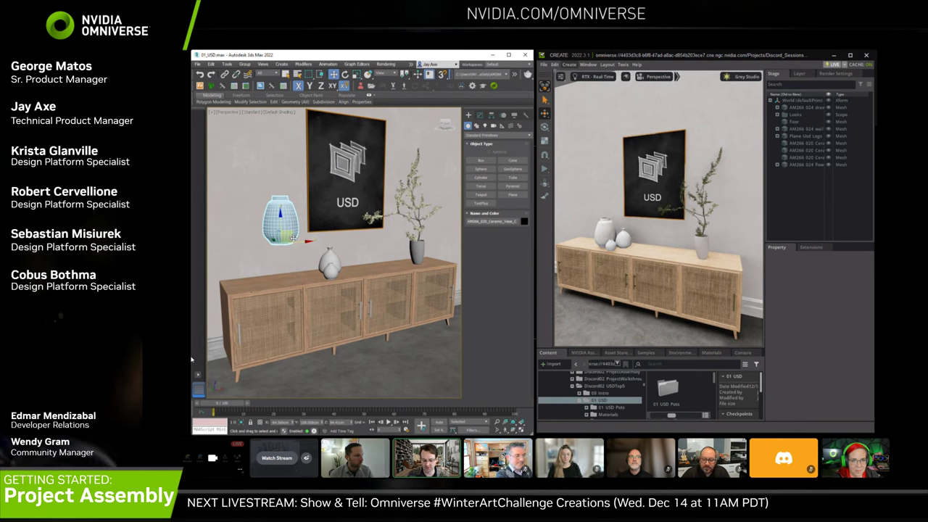
key(Delete)
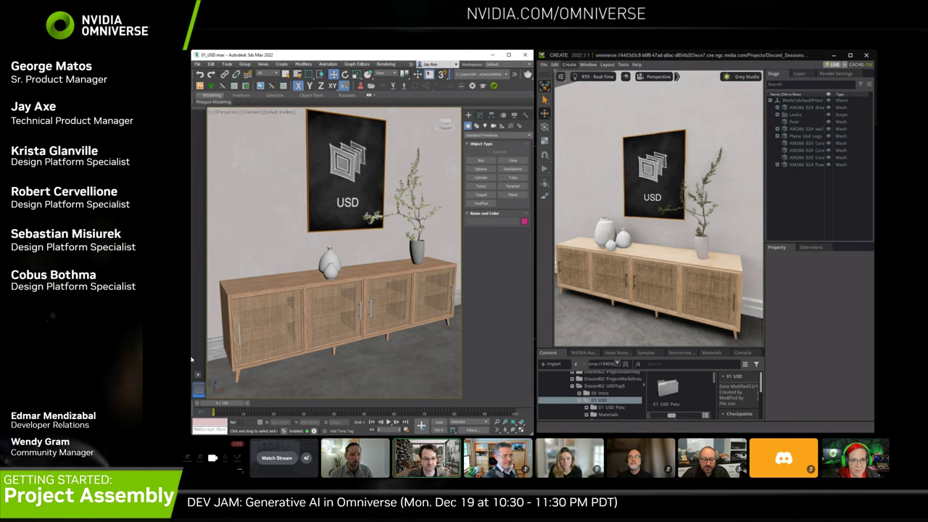
Step: Switch to a maximized Omniverse Create window and move the large ceramic vase up into the air above the sideboard
click(851, 56)
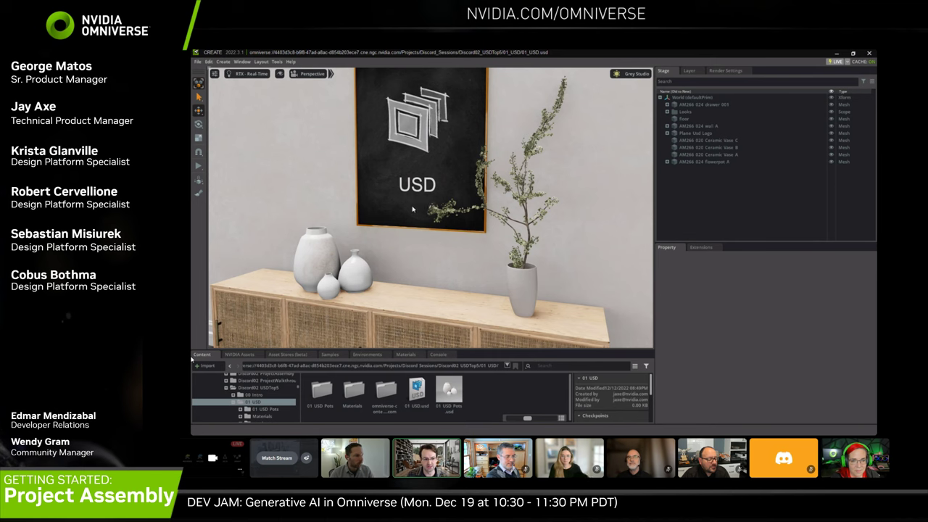
click(318, 257)
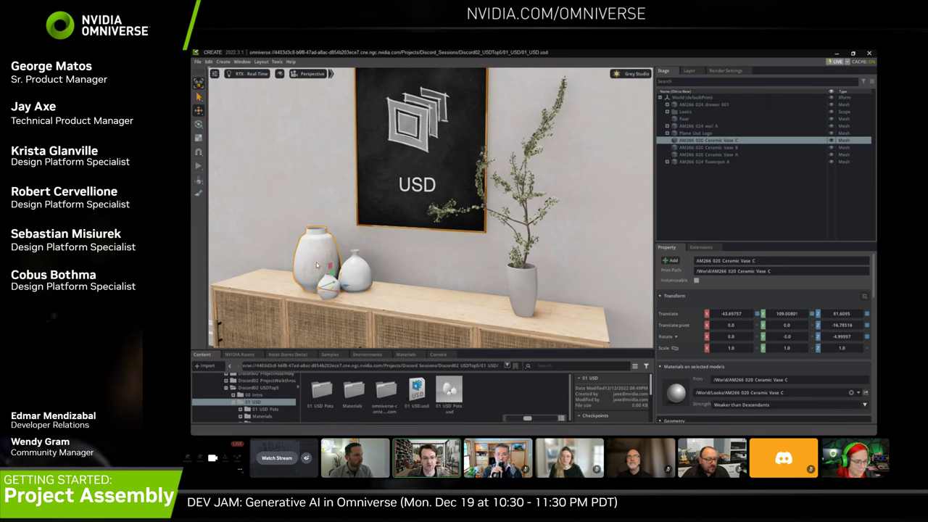
drag(324, 259, 312, 241)
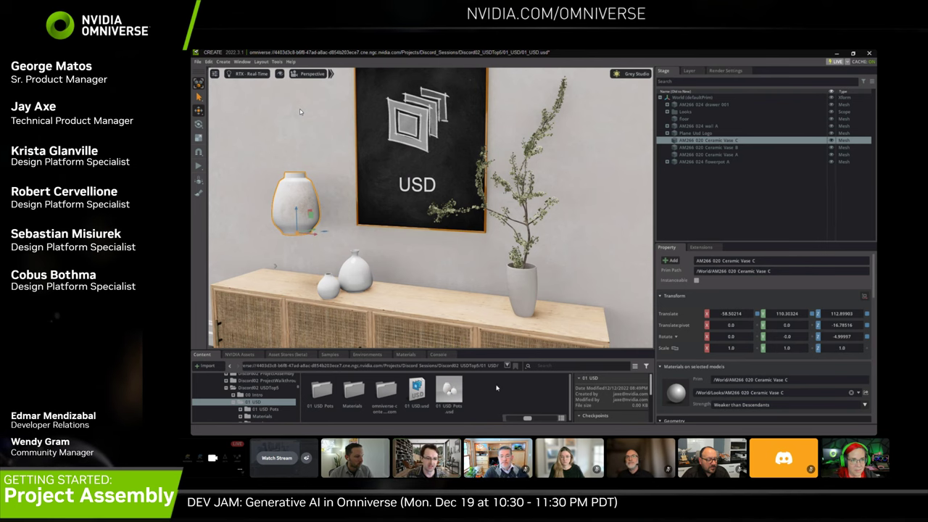
right_drag(417, 185, 377, 184)
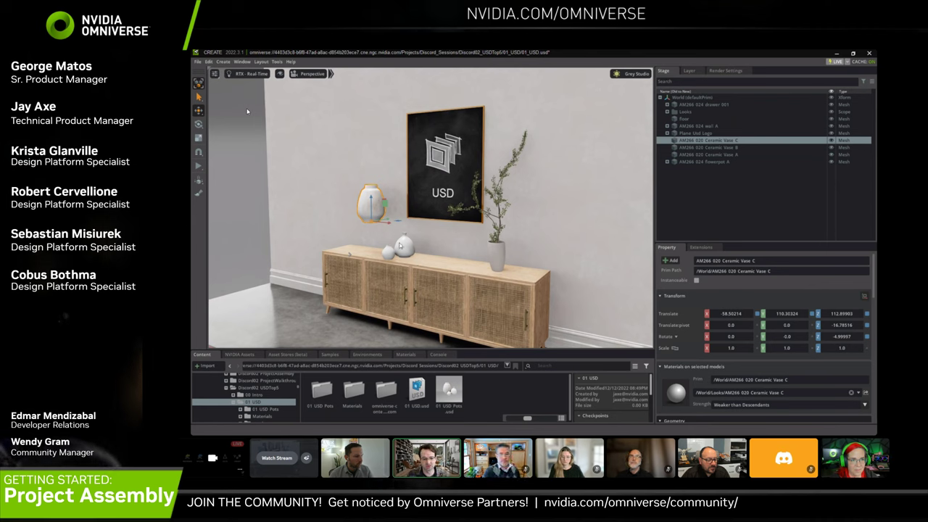
Step: Delete the wall, the floor, the framed USD logo and the large floating ceramic vase from the stage
click(296, 197)
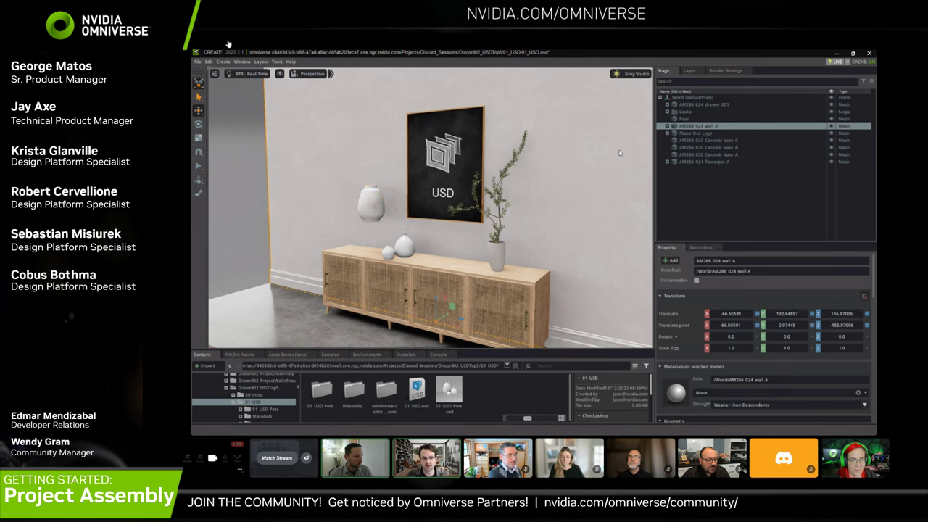
key(Delete)
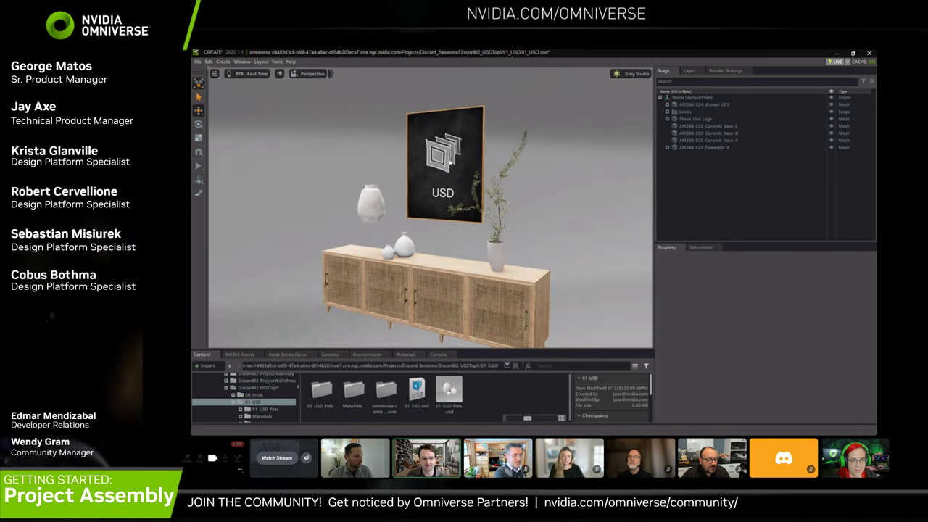
click(442, 190)
key(Delete)
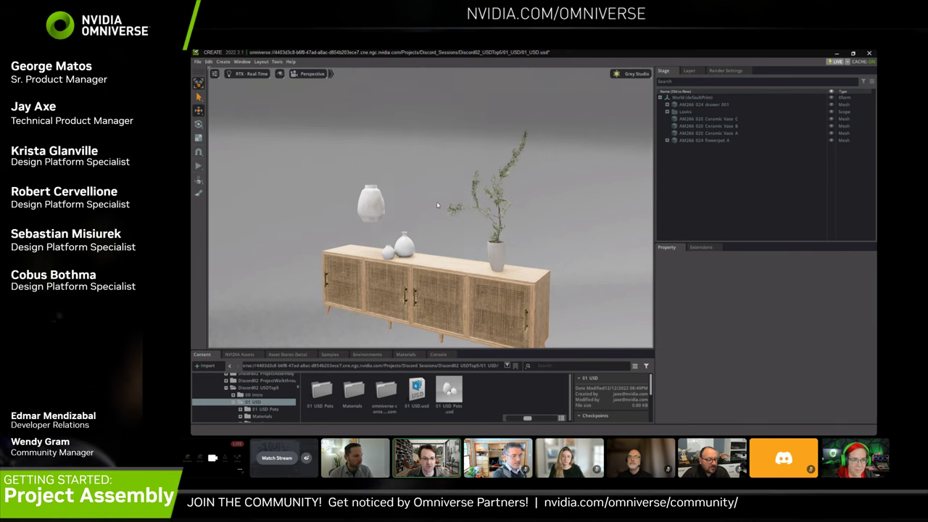
middle_drag(438, 203, 373, 187)
click(373, 187)
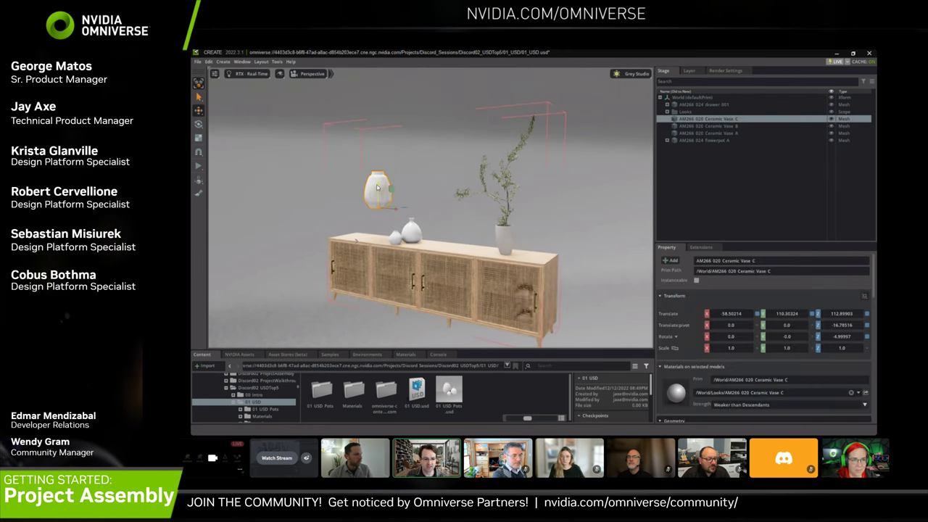
key(Delete)
right_drag(445, 234, 455, 332)
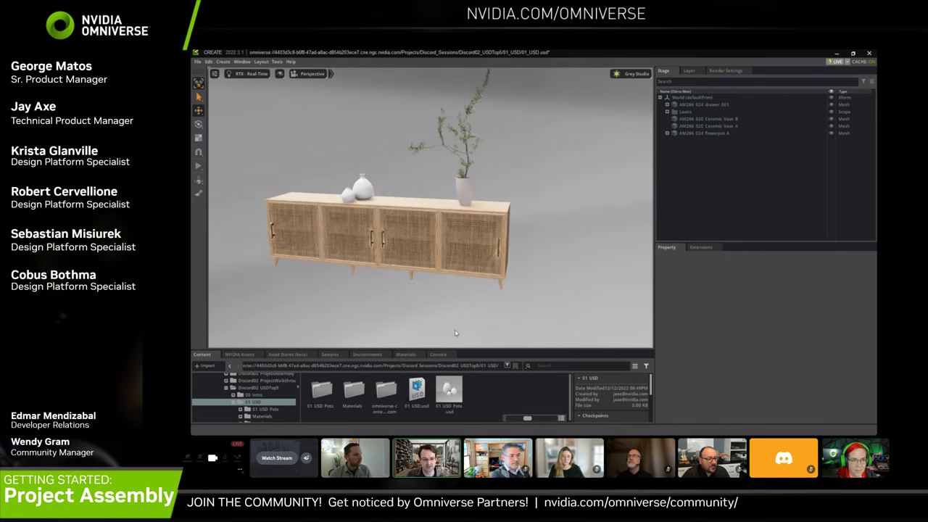
Step: Open 01_USD_Pots.usd without saving the current stage, and dismiss the notifications
double_click(450, 392)
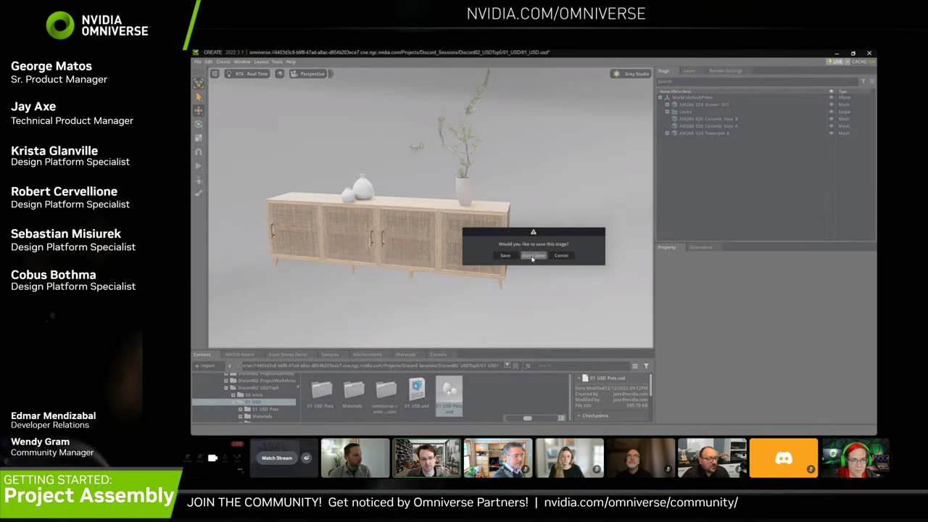
click(533, 256)
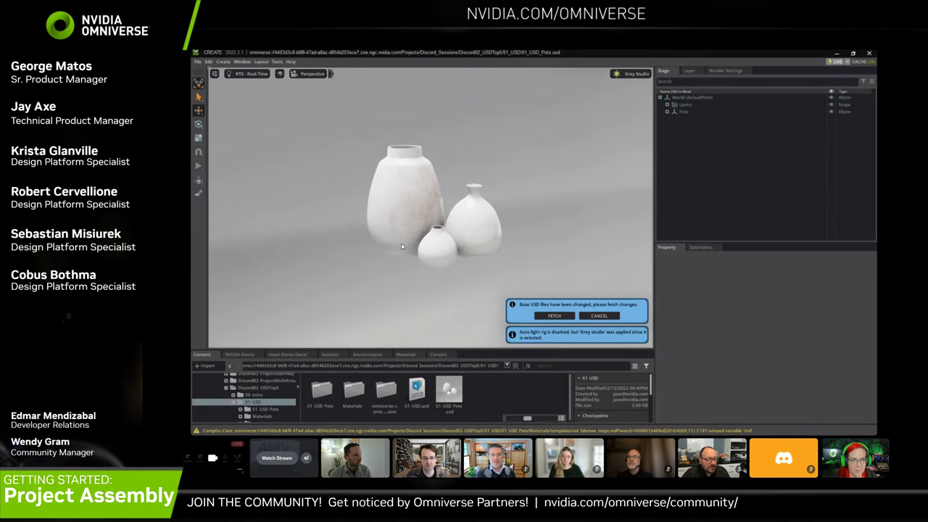
click(598, 335)
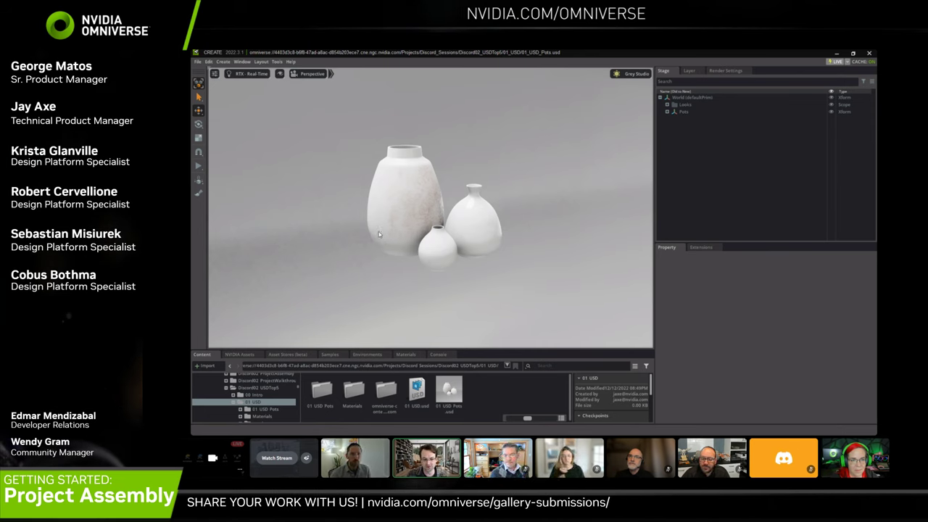
middle_drag(378, 232, 399, 230)
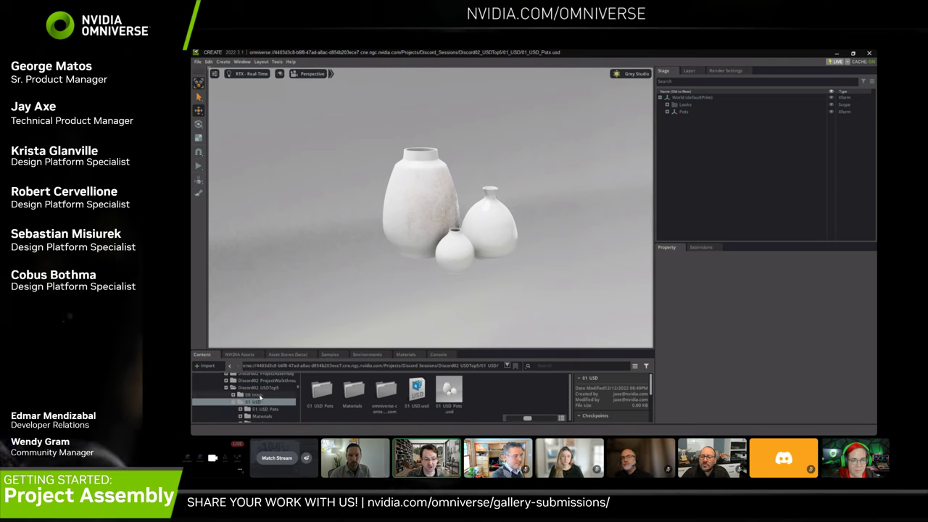
Step: Browse to the 02_Reference folder inside the Discord02_USDTop5 project
scroll(263, 392, down, 1)
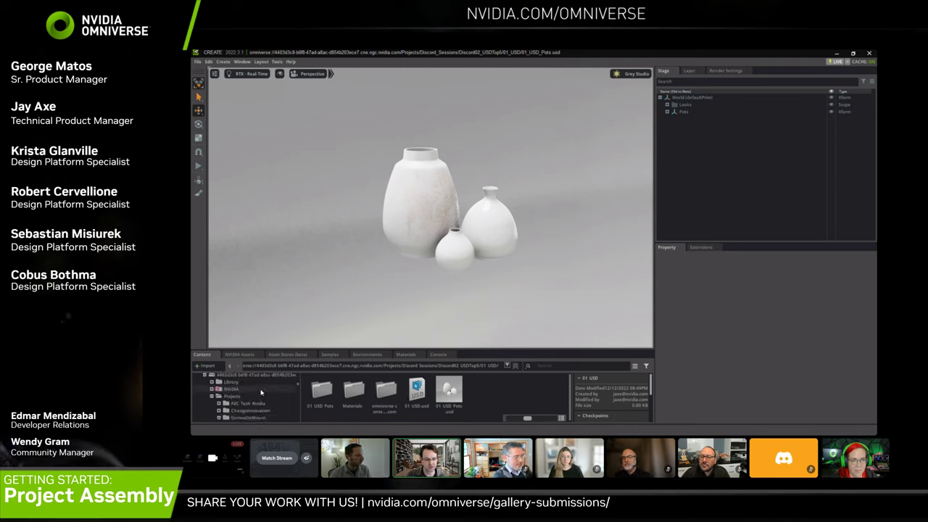
scroll(262, 386, up, 3)
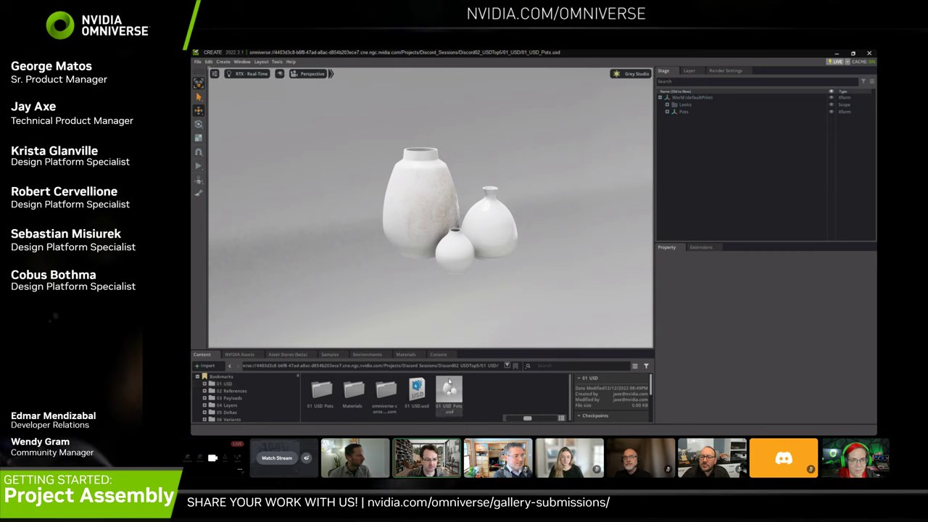
double_click(472, 366)
click(472, 367)
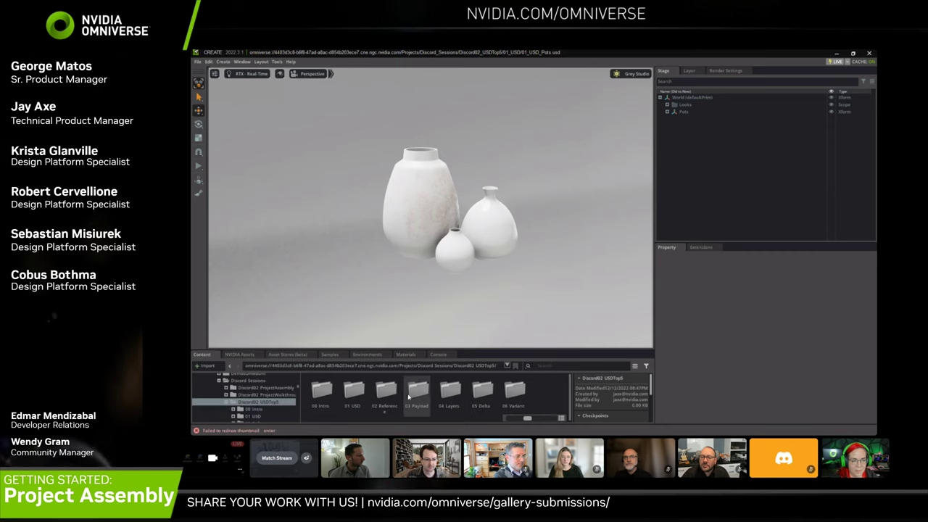
double_click(385, 391)
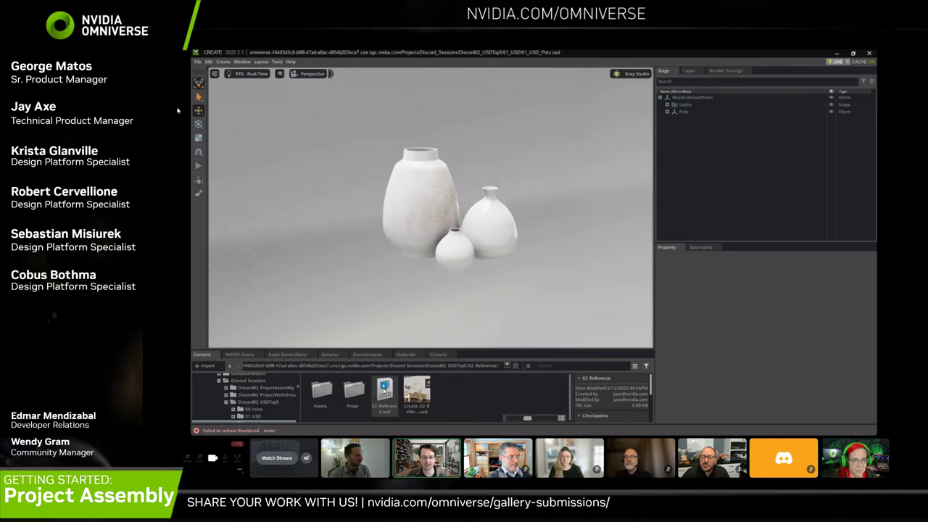
Step: Open 02_Reference.usd as text in Notepad, examine its prop references, and minimize the text window
right_click(385, 391)
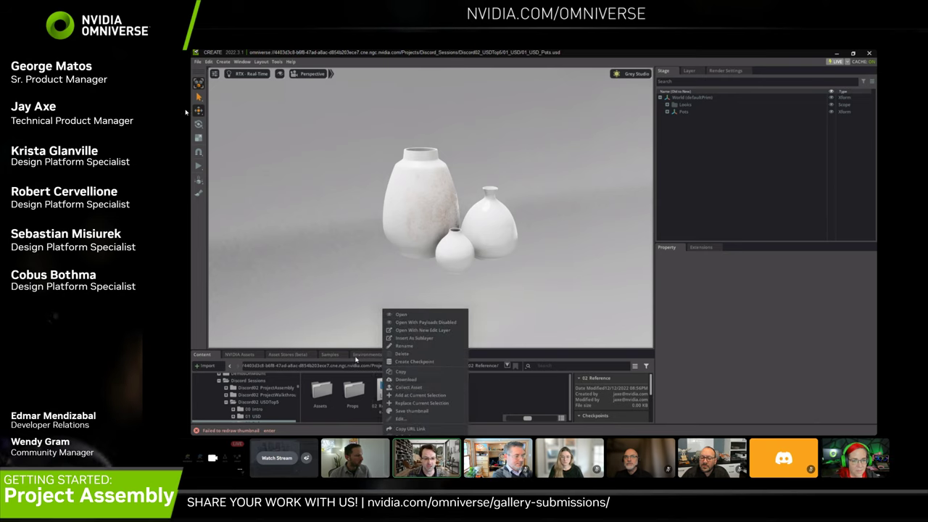
double_click(359, 364)
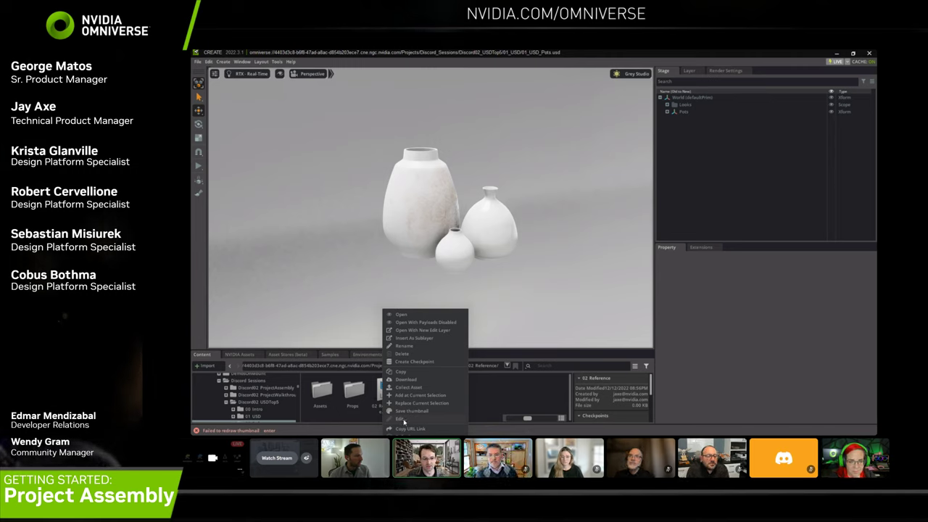
click(460, 307)
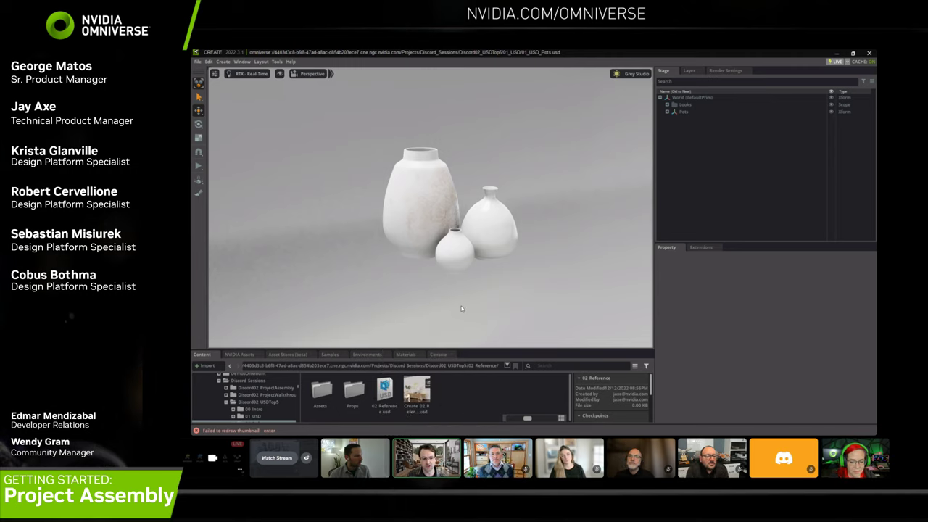
drag(855, 103, 413, 66)
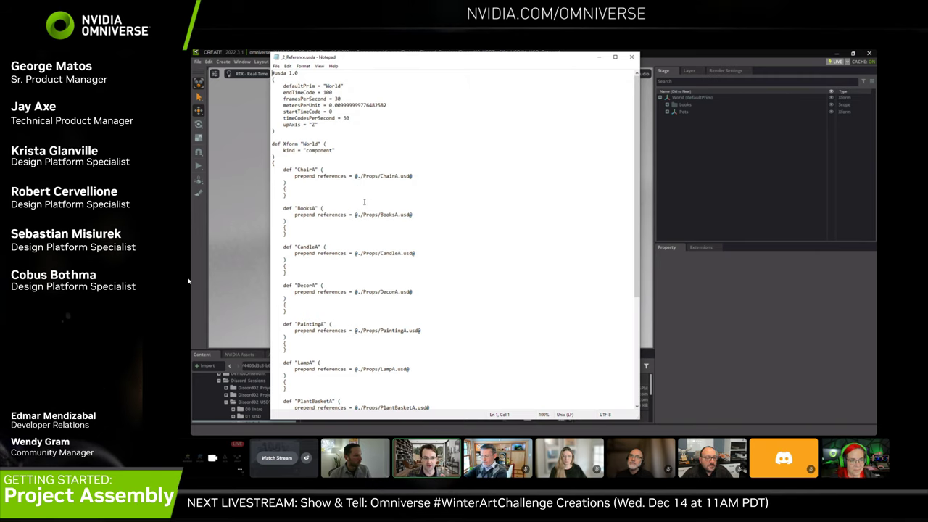
click(602, 59)
Step: Open the Create_02_Reference.usd stage and compare its prim list with the reference text in Notepad
double_click(418, 391)
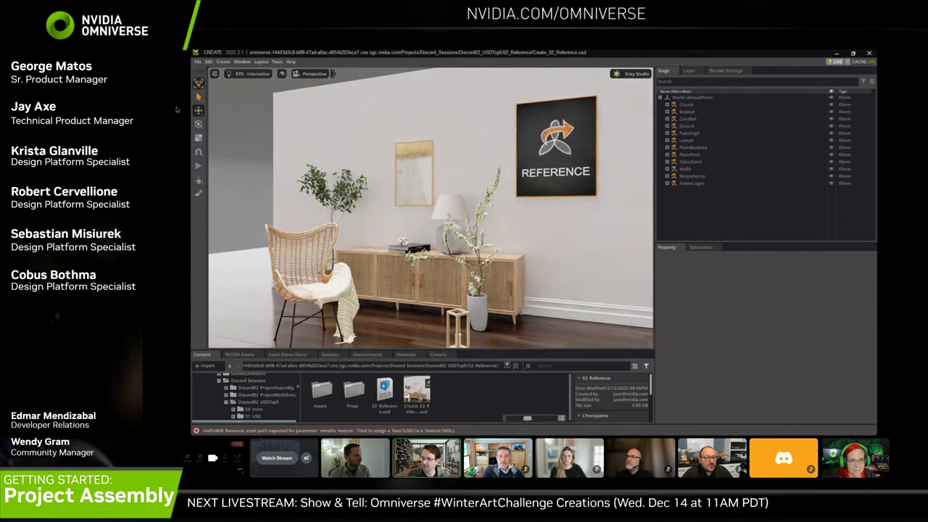
key(alt+Tab)
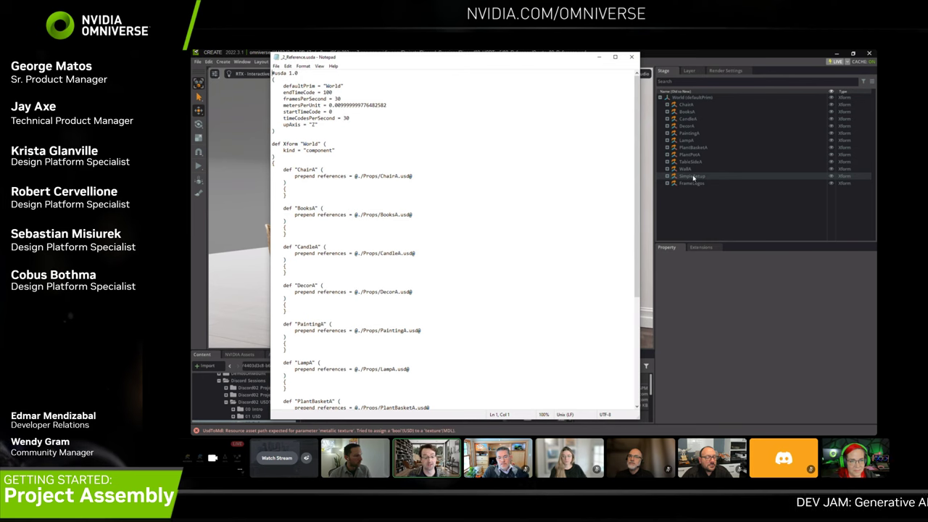
click(676, 53)
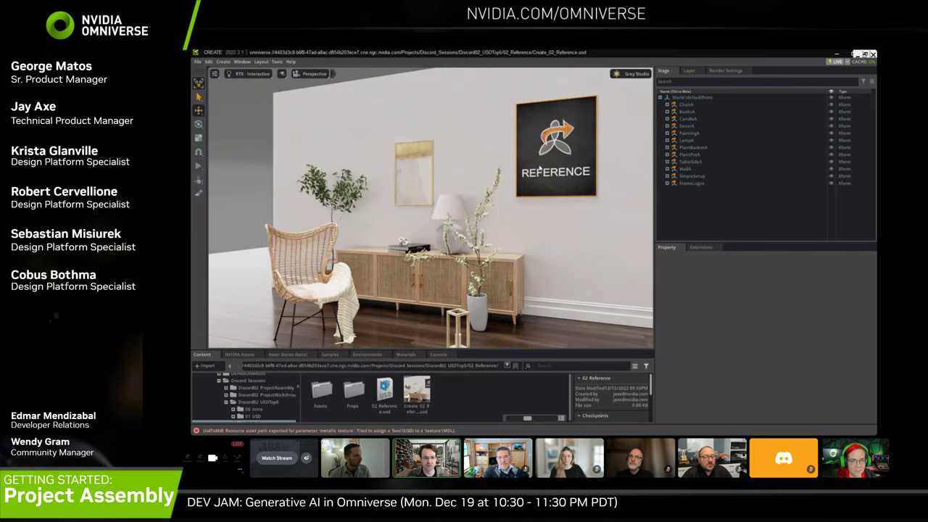
Step: Select the candle holder mesh beside the sideboard and examine its geometry and refinement properties
mouse_move(498, 174)
alt+mouse_down()
mouse_move(506, 213)
mouse_move(531, 174)
mouse_move(527, 181)
alt+mouse_up()
scroll(519, 188, up, 6)
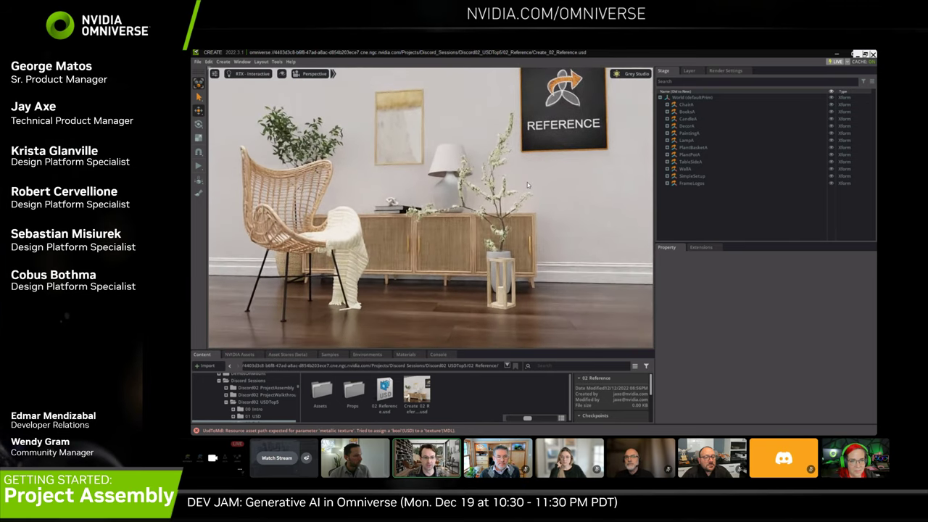
click(506, 265)
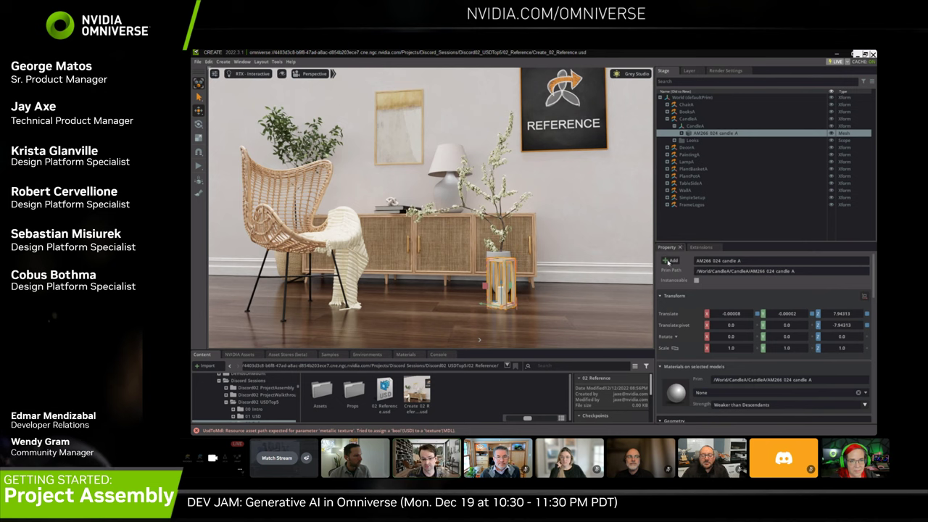
scroll(766, 321, down, 10)
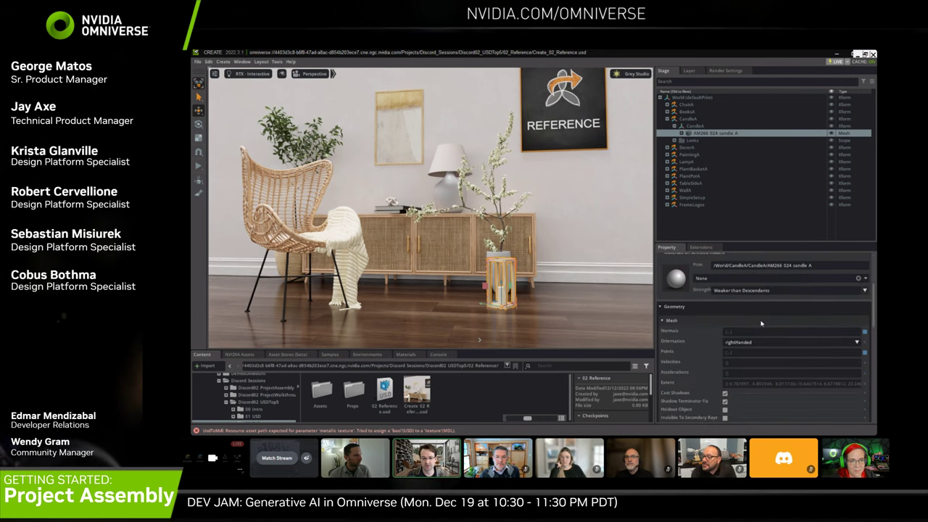
scroll(757, 325, down, 10)
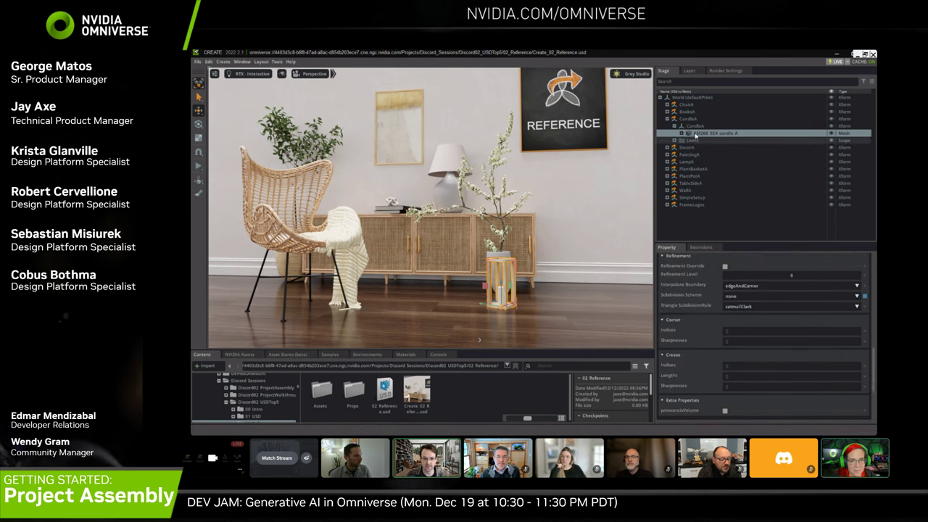
Step: Change the CandleA prim's reference asset path to ./Props/ChairA.usd
click(687, 118)
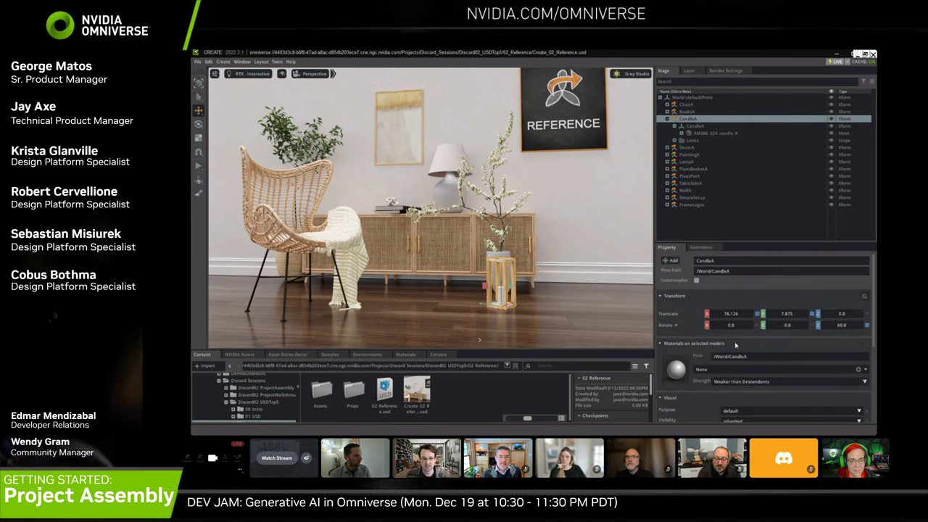
scroll(712, 372, down, 4)
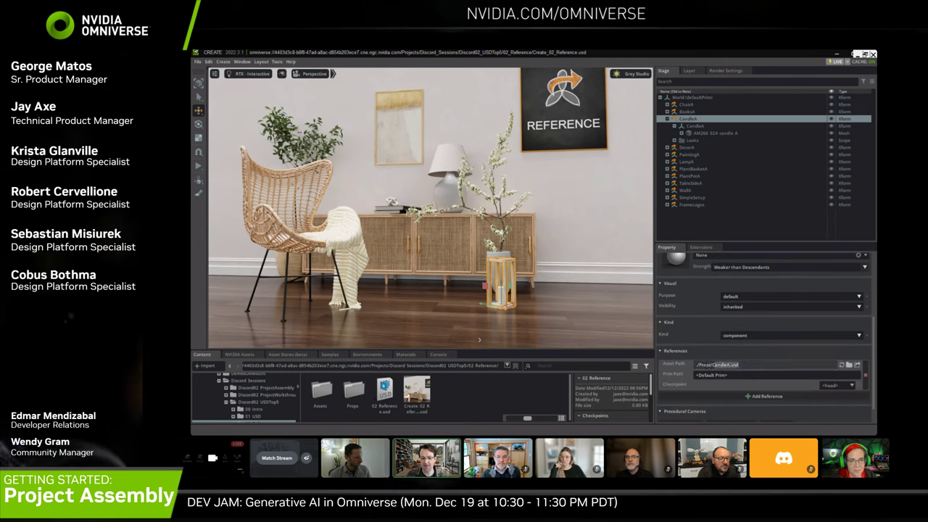
click(705, 365)
key(Return)
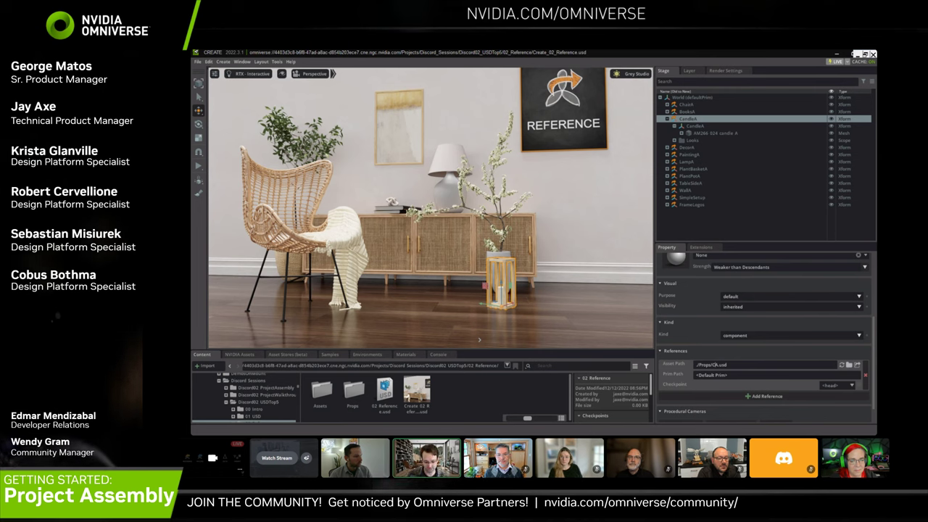
text(airA)
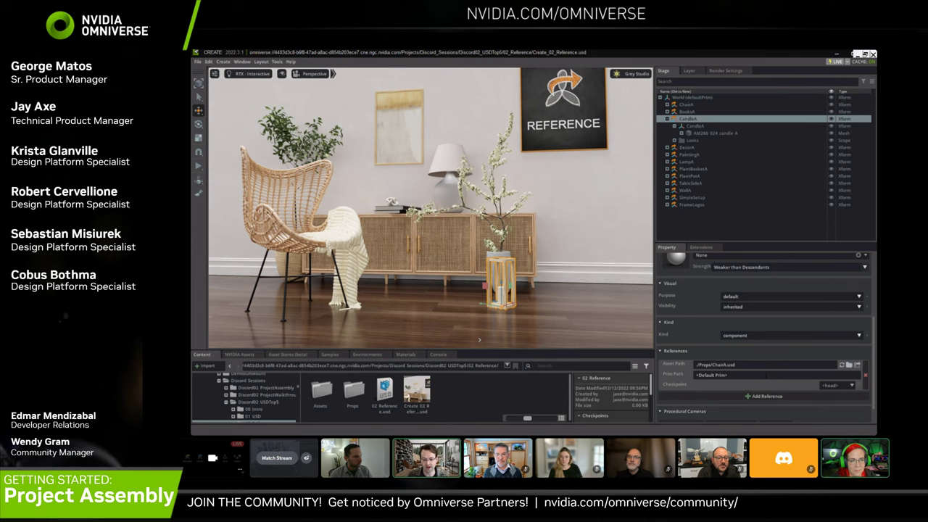
key(Return)
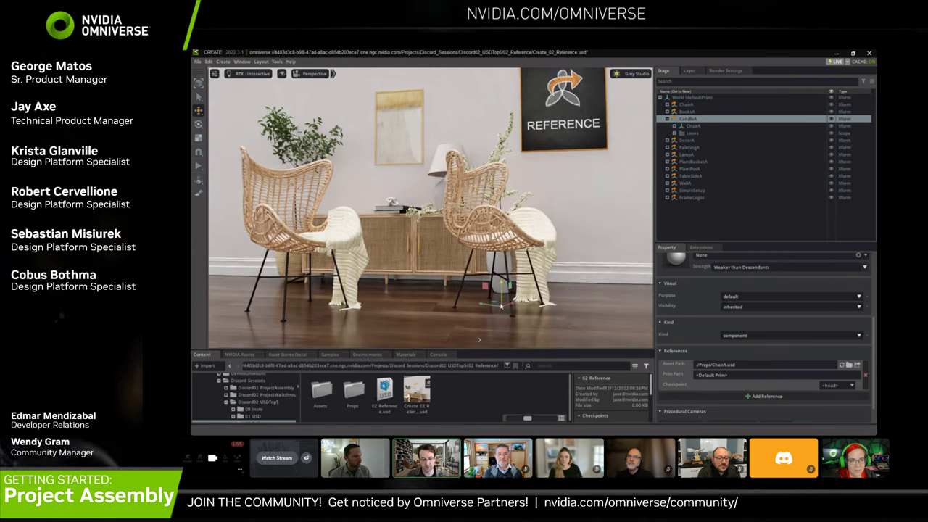
Step: Rotate the swapped-in chair beside the sideboard so that it turns toward the original chair
key(e)
drag(509, 309, 390, 257)
scroll(390, 257, up, 3)
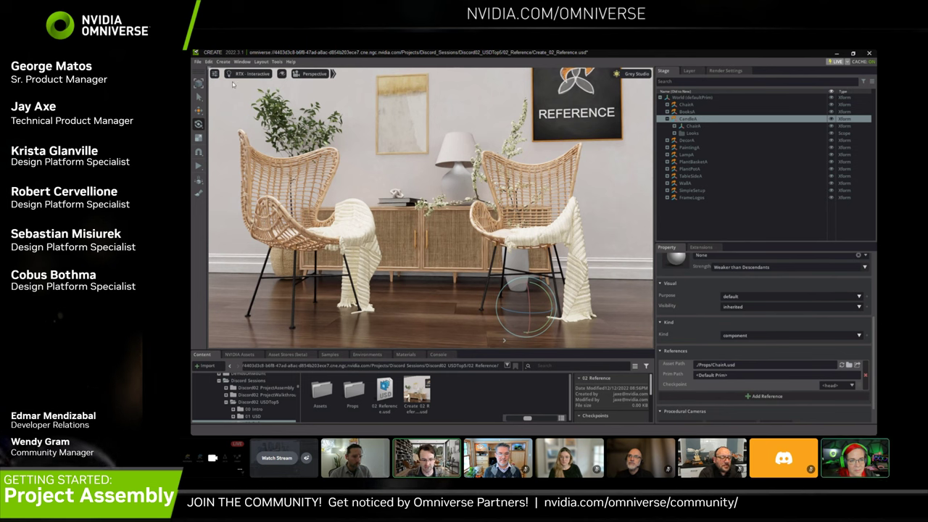
Step: Hide the blanket mesh on the swapped-in chair under CandleA and clear the selection
click(199, 84)
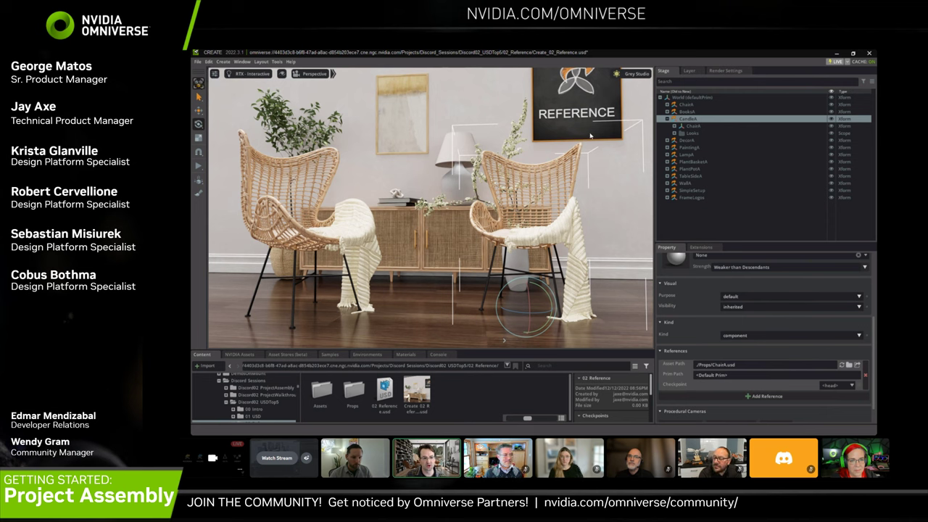
click(550, 236)
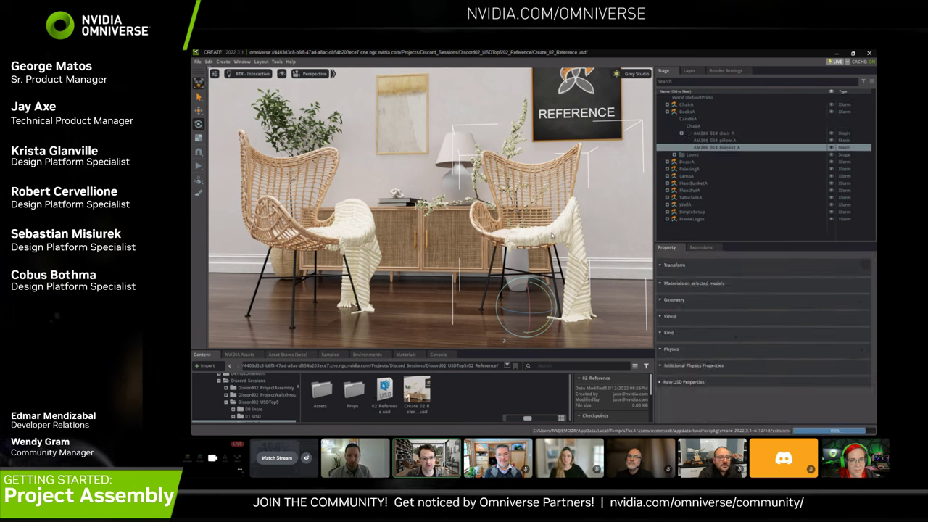
click(832, 148)
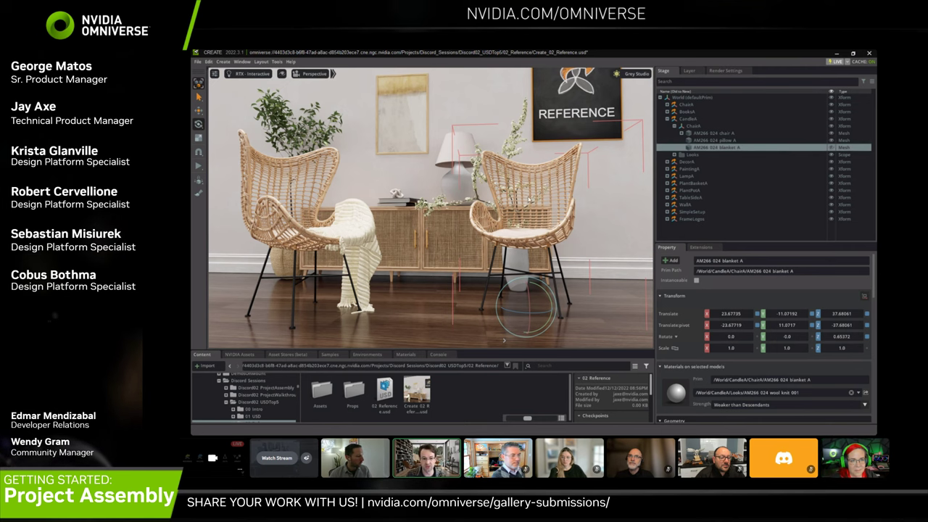
scroll(504, 339, up, 5)
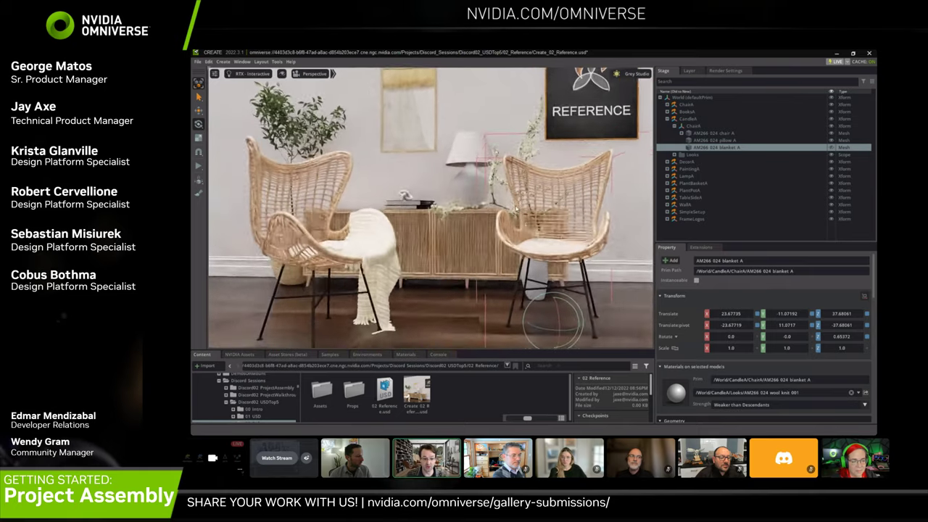
scroll(431, 208, down, 5)
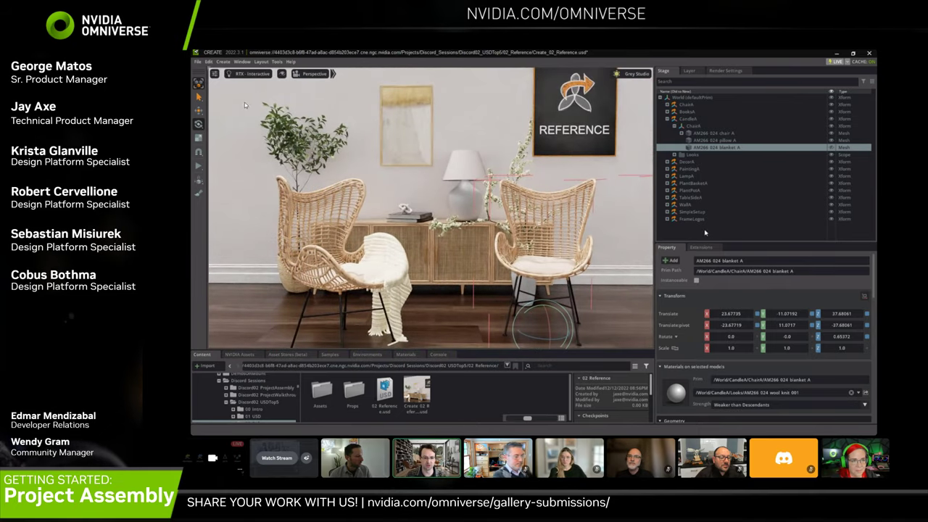
click(705, 232)
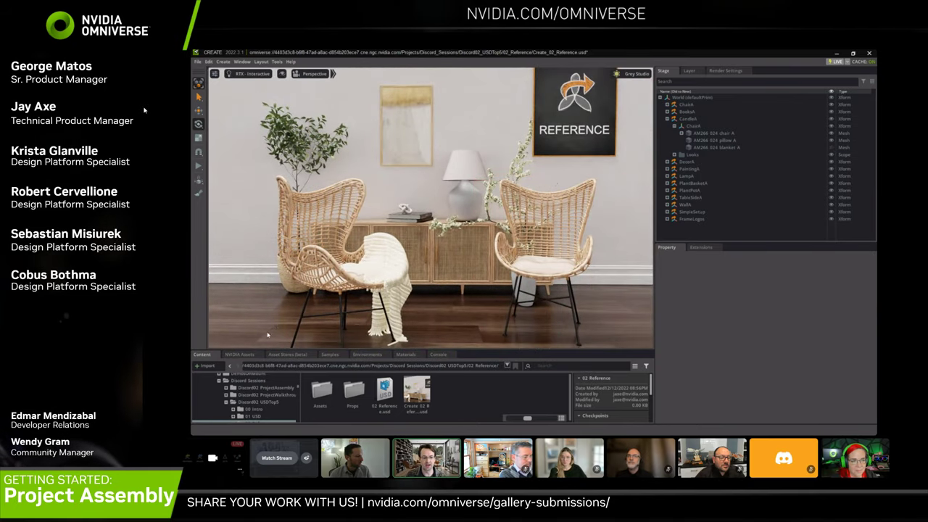
Step: Replace the painting above the sideboard with Wood Wall Art from the wall sculptures in NVIDIA Assets
click(243, 356)
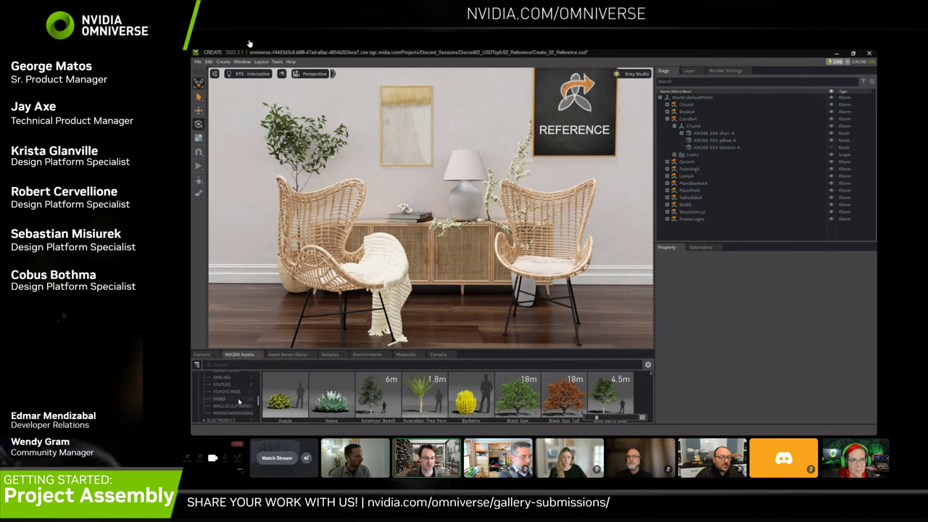
scroll(236, 400, down, 2)
scroll(233, 393, up, 2)
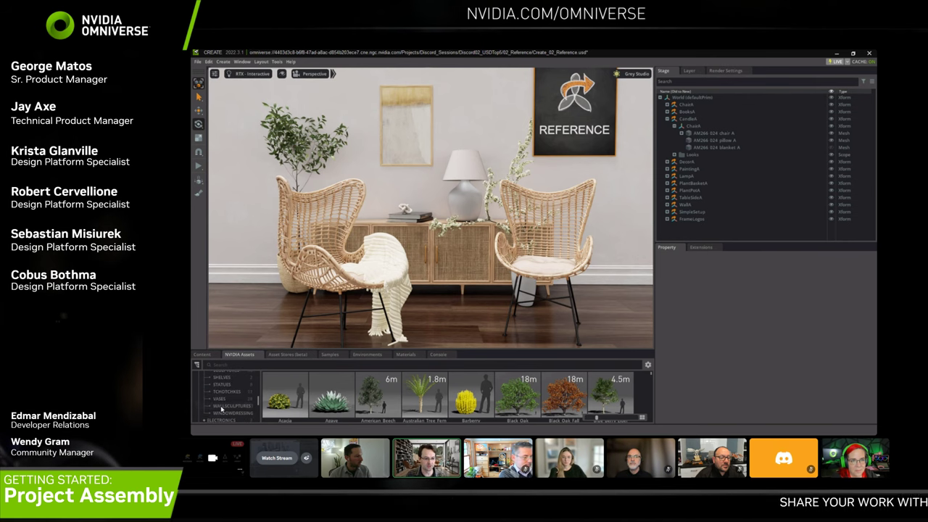
click(221, 407)
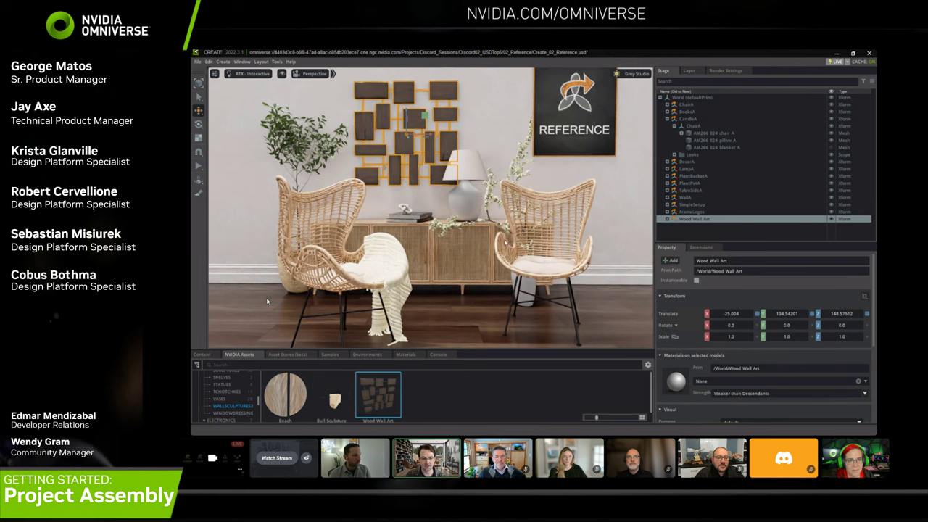
scroll(505, 232, down, 5)
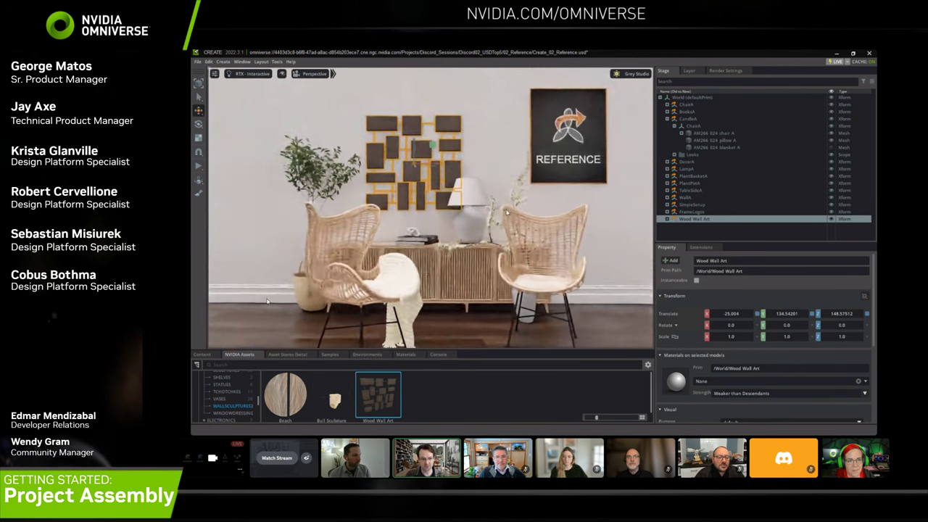
key(Escape)
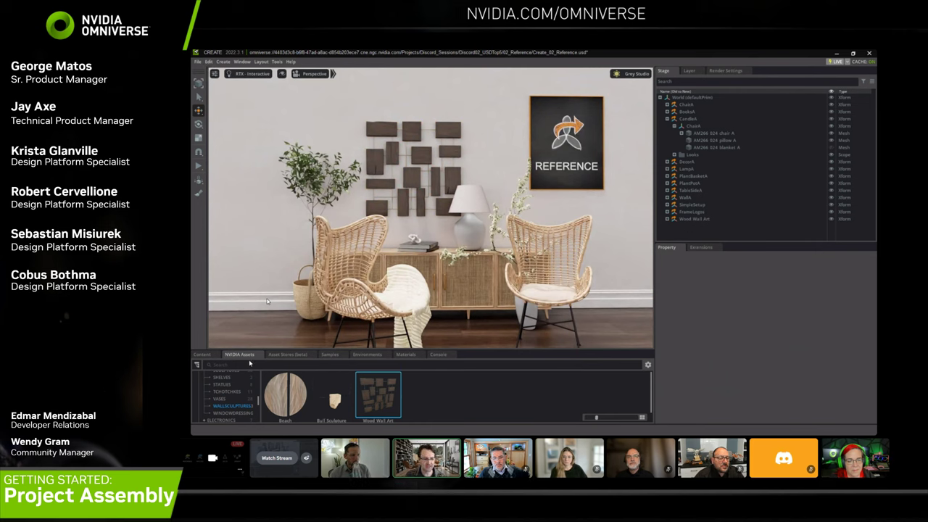
Step: Open 03_Payload.usd from the project's 03_Payload folder without saving the current stage
click(201, 354)
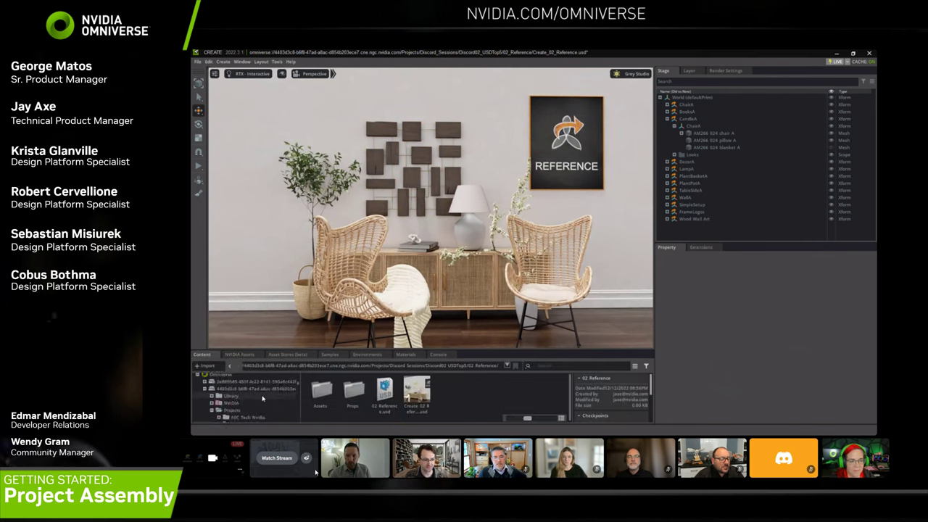
scroll(260, 395, up, 2)
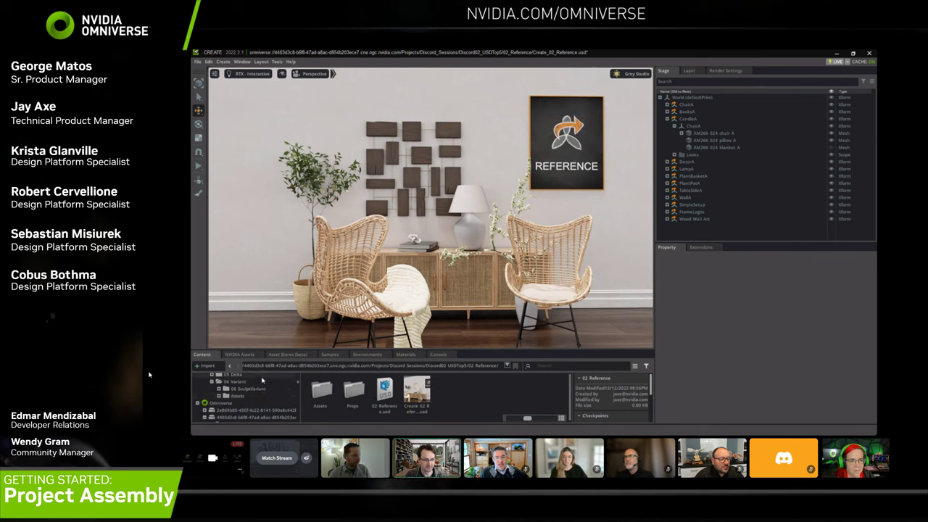
click(454, 367)
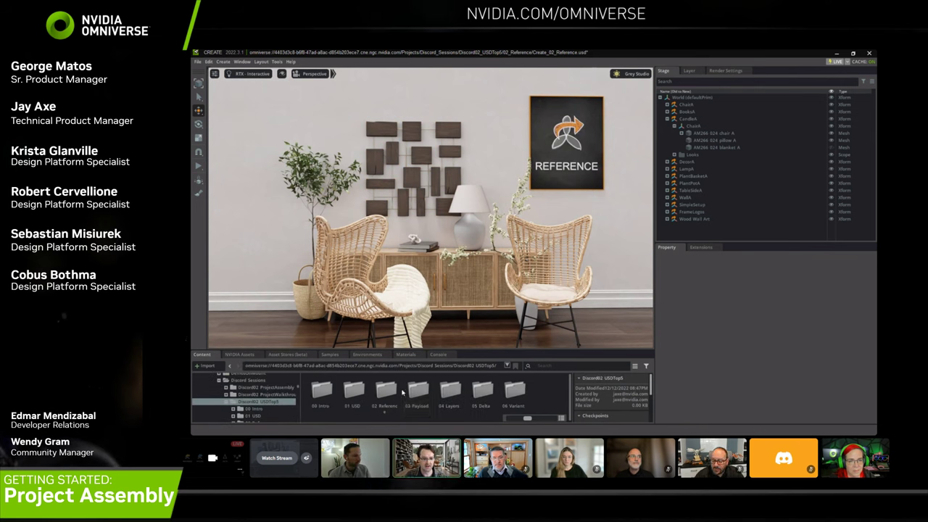
double_click(415, 393)
double_click(416, 391)
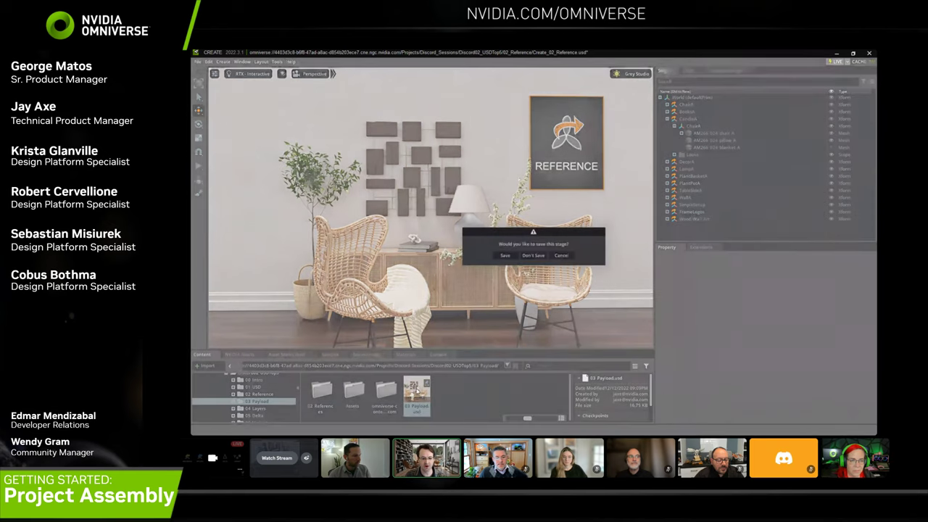
click(543, 255)
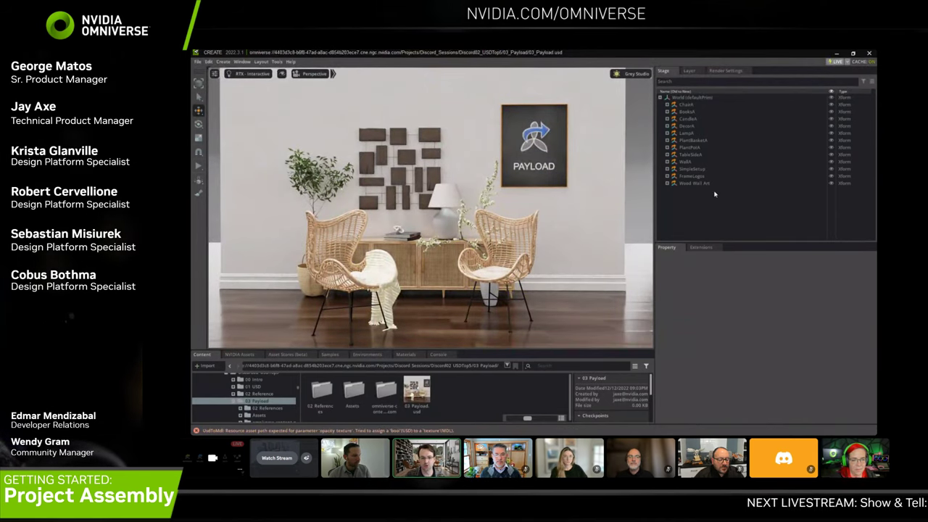
Step: Convert the ChairA prim's references to payloads and clear the selection
click(687, 105)
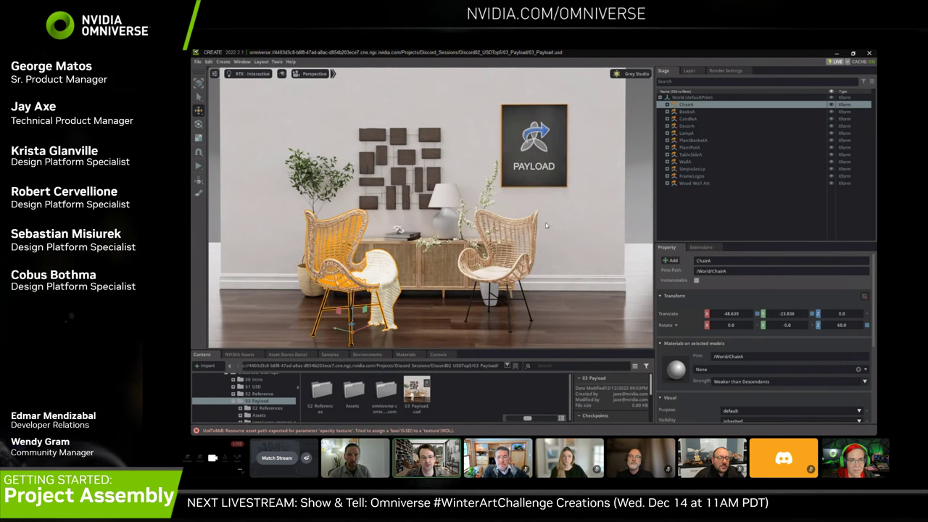
right_click(690, 106)
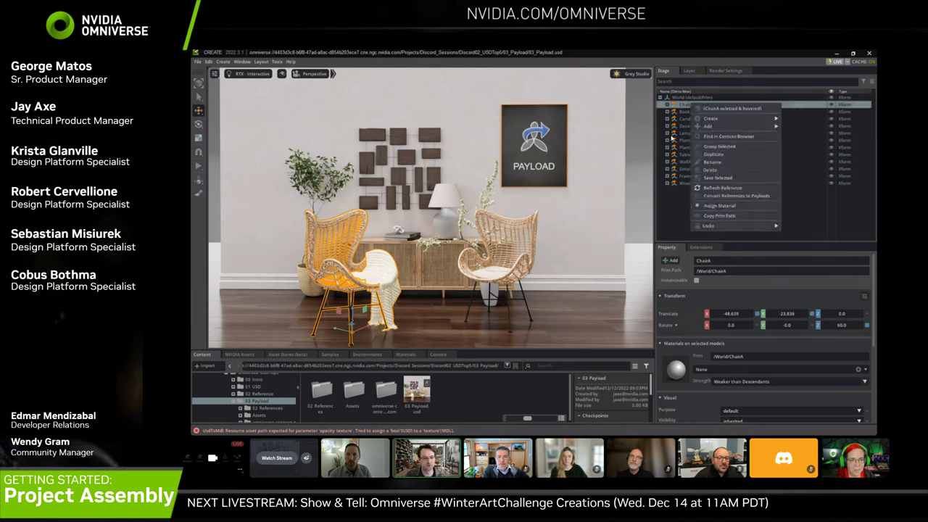
click(723, 197)
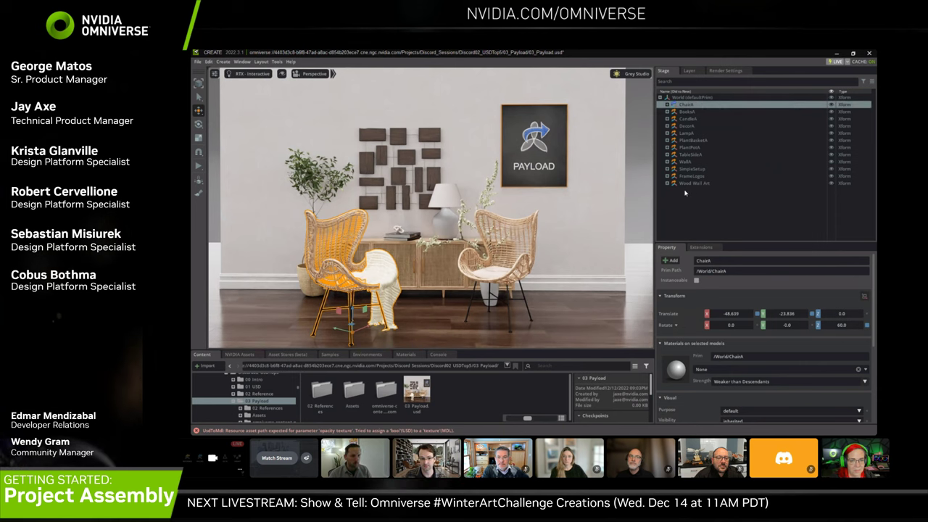
click(695, 217)
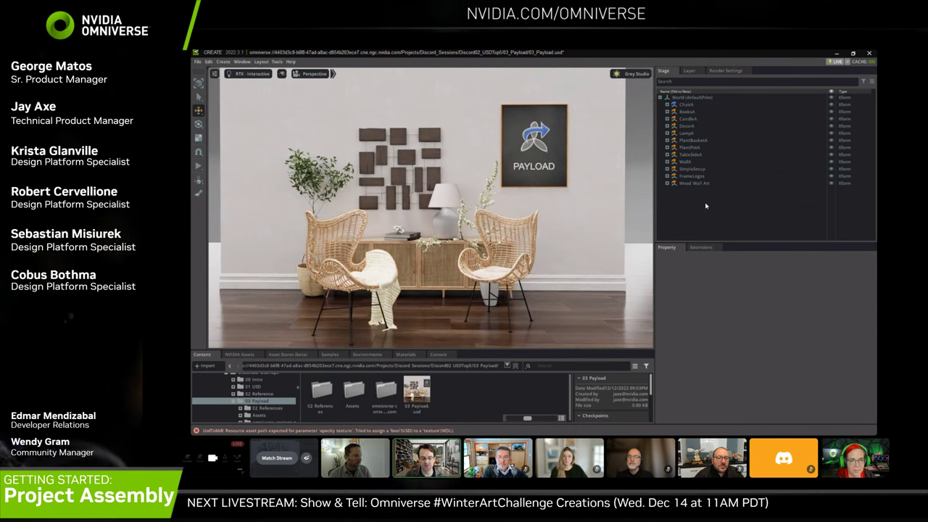
Step: Unload the ChairA prim's payload to take the chair out of the scene
click(686, 104)
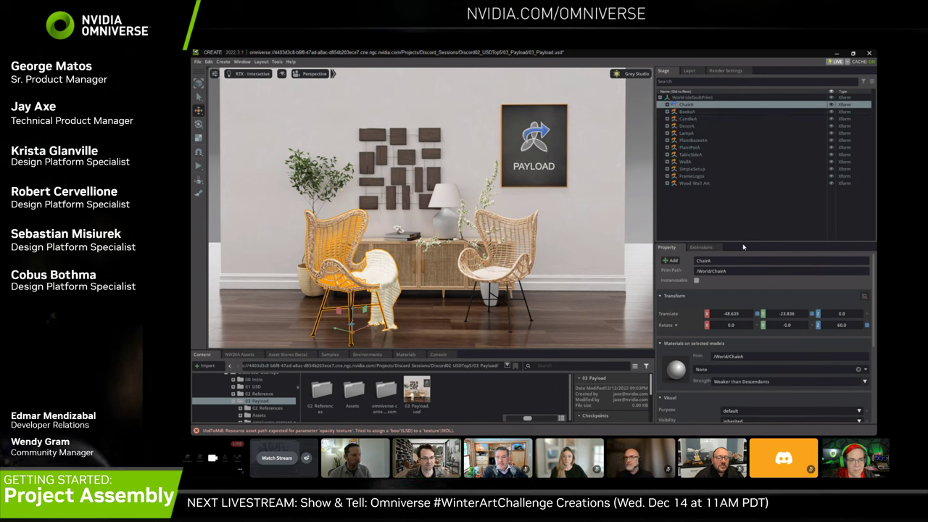
scroll(765, 333, down, 3)
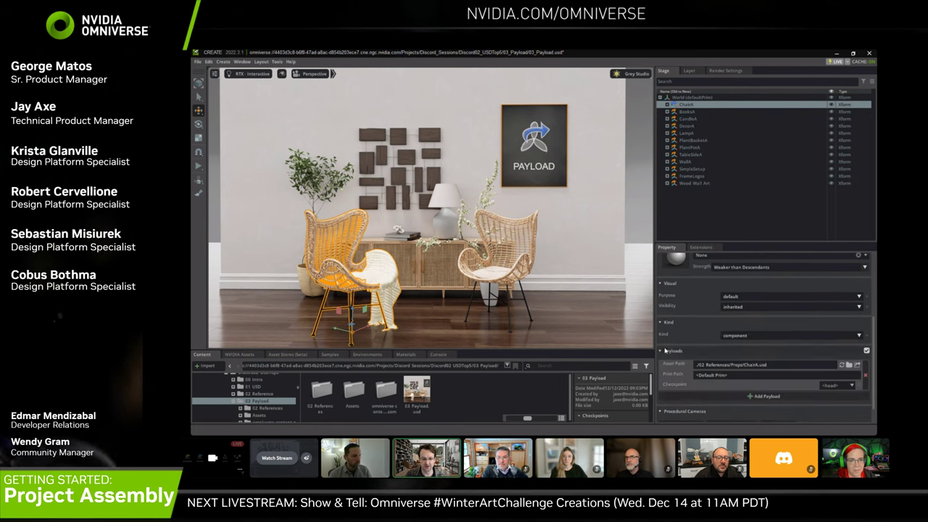
click(866, 351)
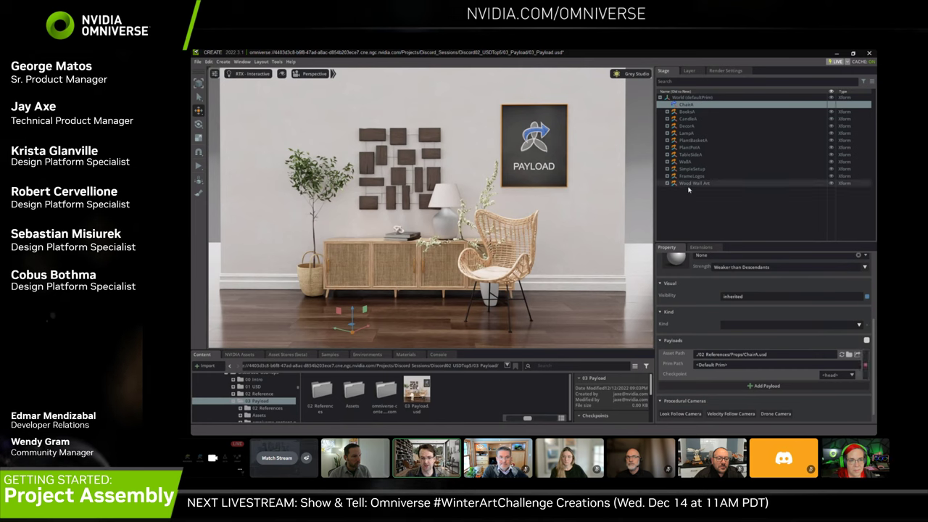
click(732, 190)
click(685, 105)
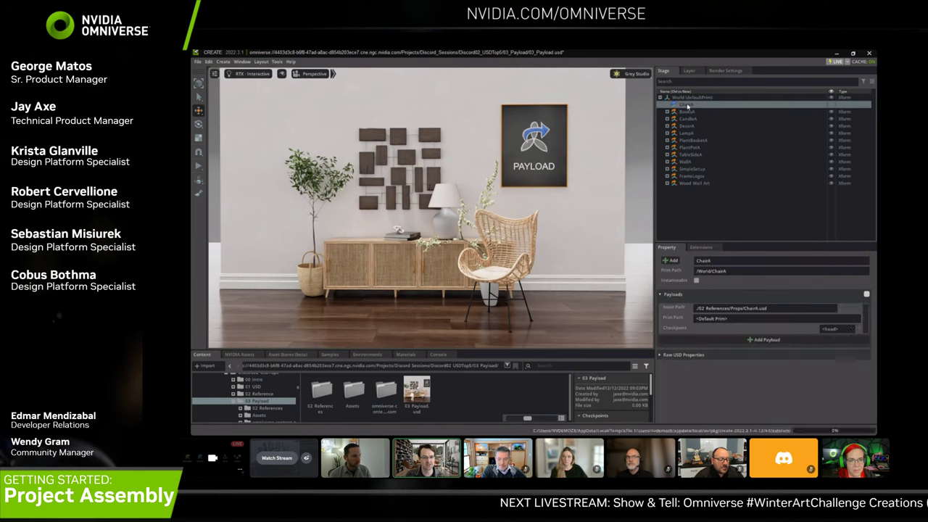
click(699, 213)
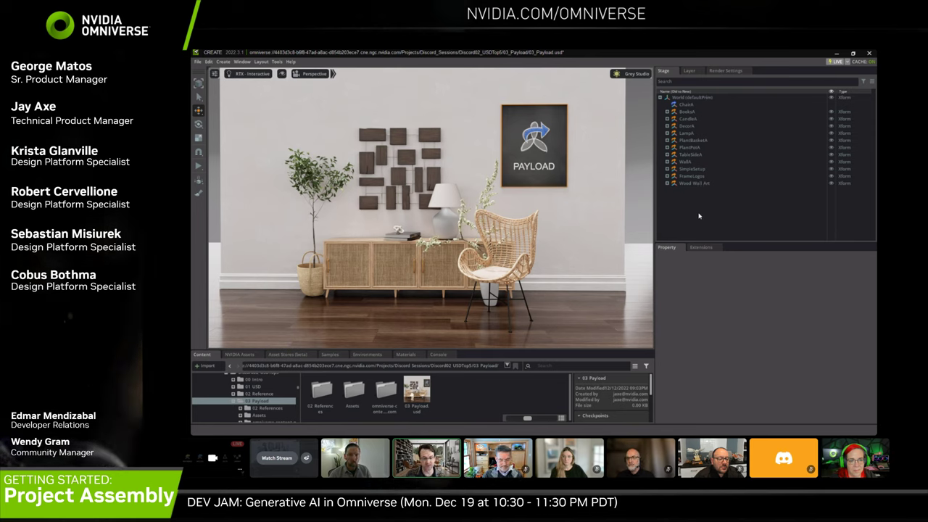
Step: Convert the references to payloads for every remaining prop except WallA, SimpleSetup and FrameLogos, and clear the selection
click(685, 113)
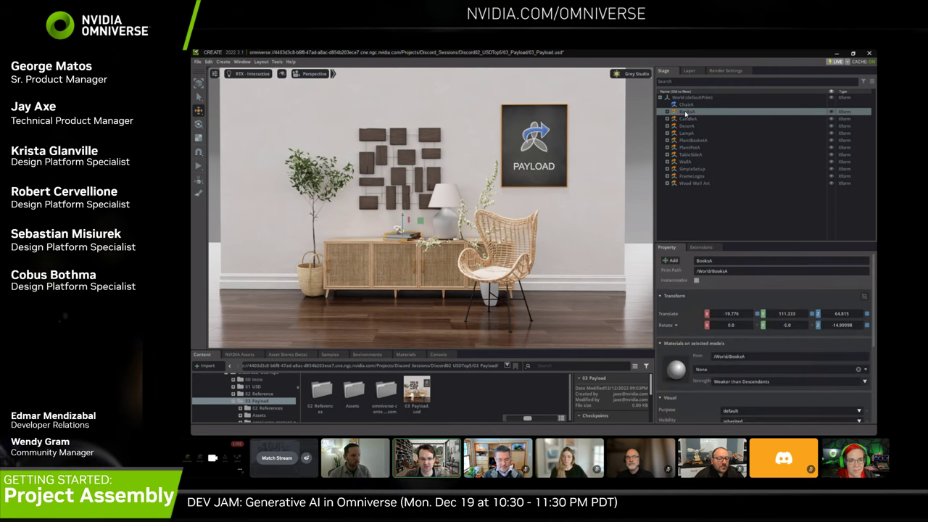
shift+click(690, 184)
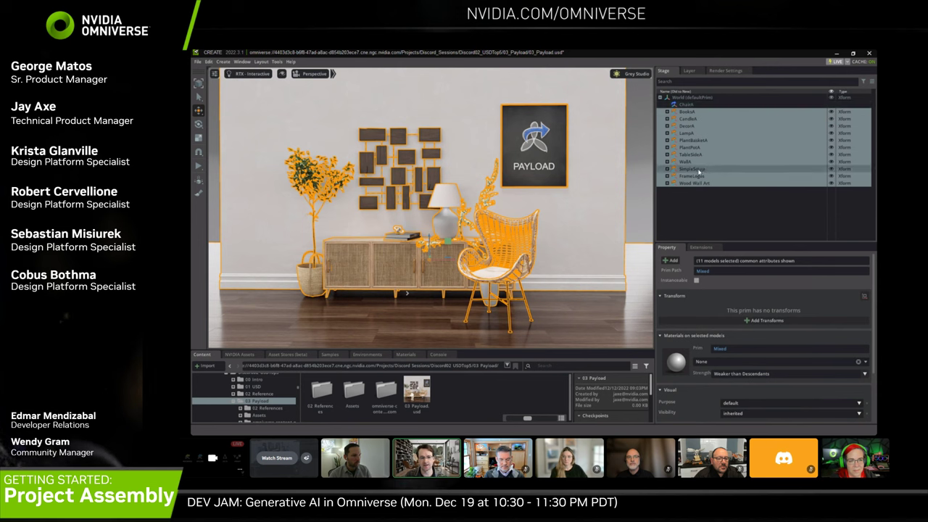
ctrl+click(689, 163)
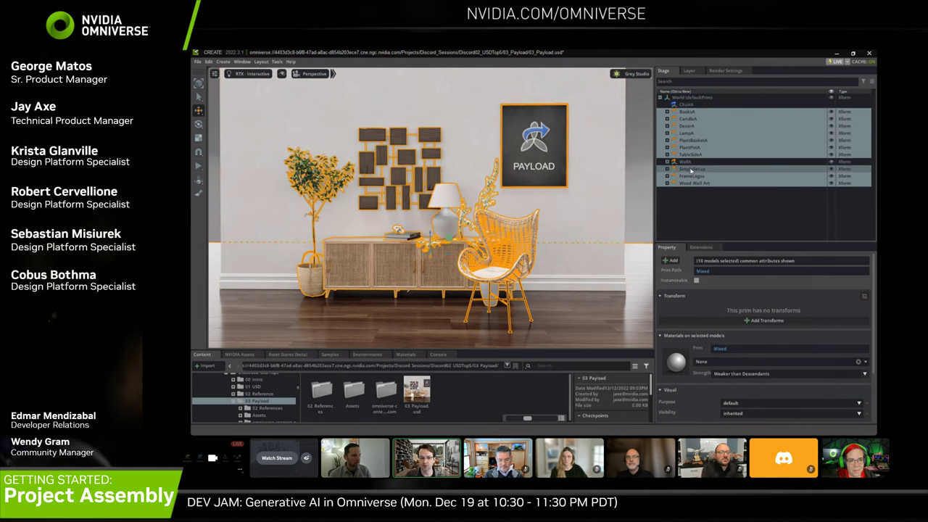
ctrl+click(690, 170)
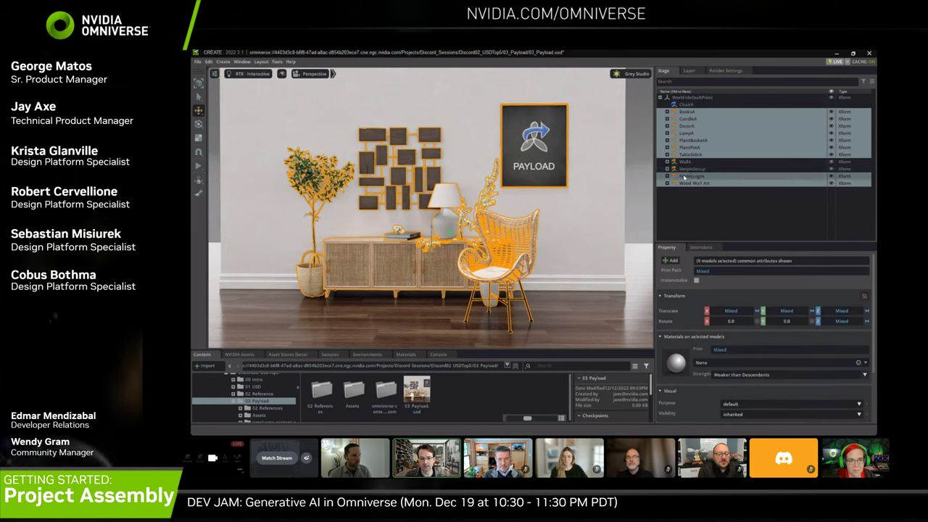
ctrl+click(684, 176)
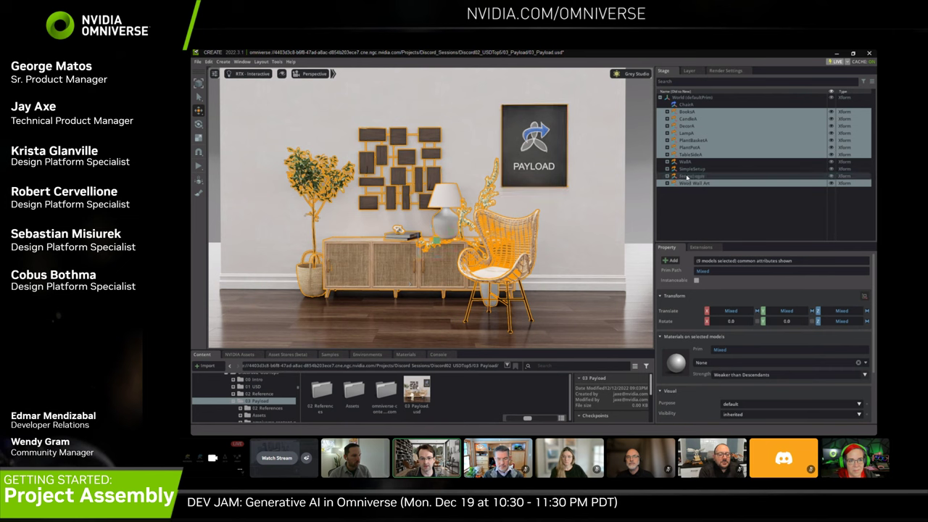
right_click(687, 132)
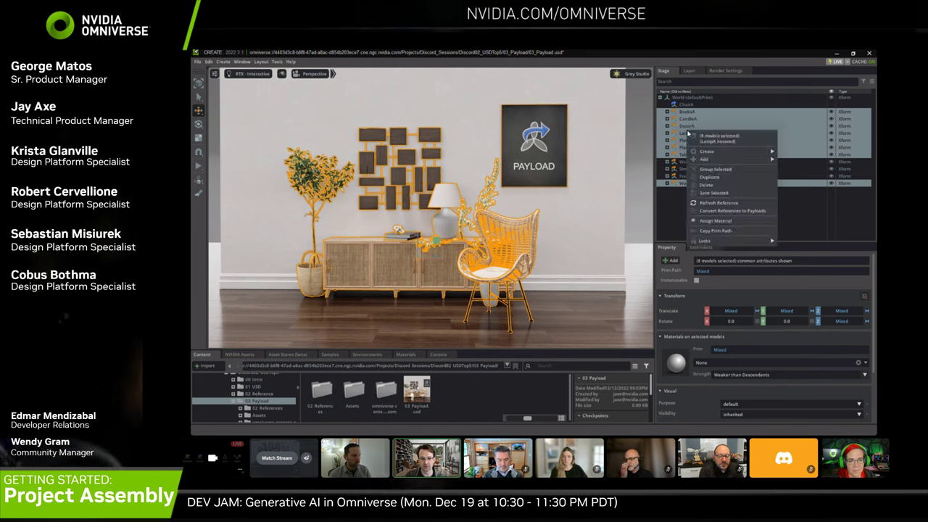
click(714, 211)
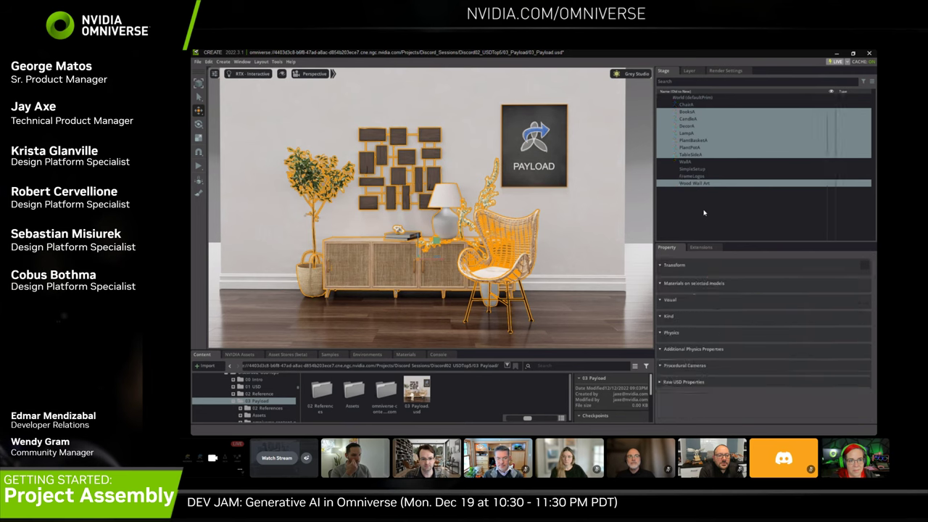
click(705, 215)
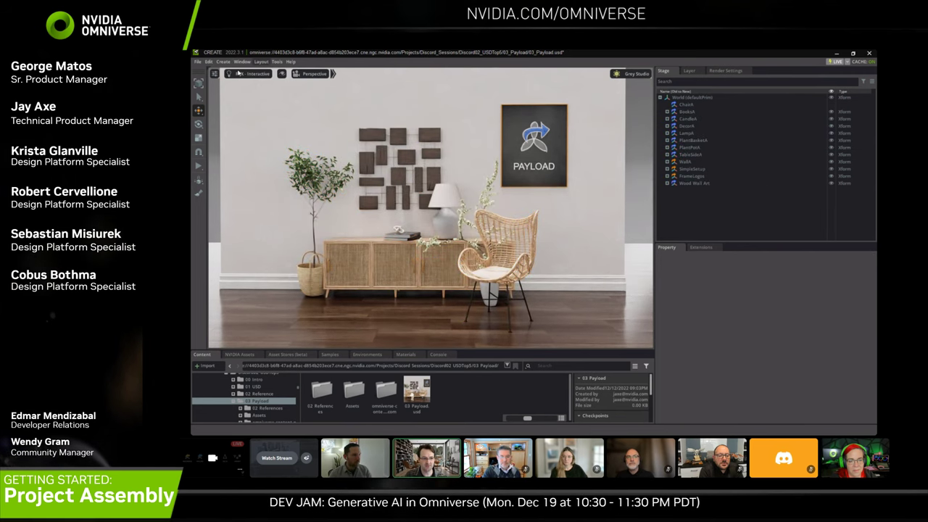
Step: Save the changes to the 03_Payload.usd stage
click(197, 63)
click(218, 115)
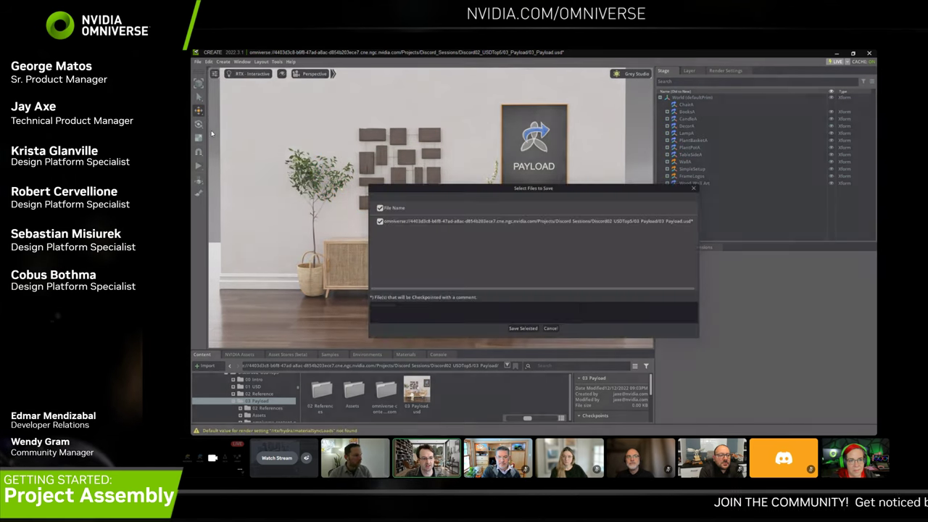
click(522, 328)
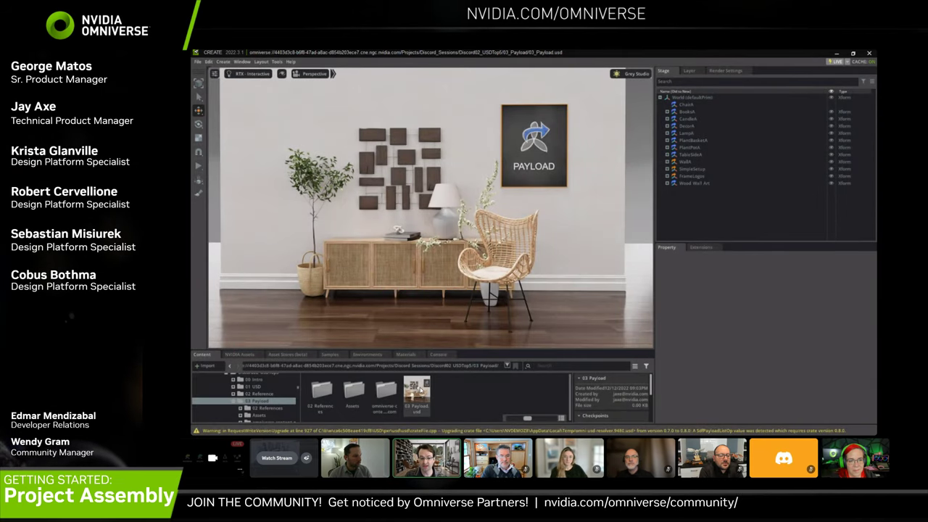
Step: Reopen 03_Payload.usd with payloads disabled and load the props' payloads back into the scene
right_click(420, 390)
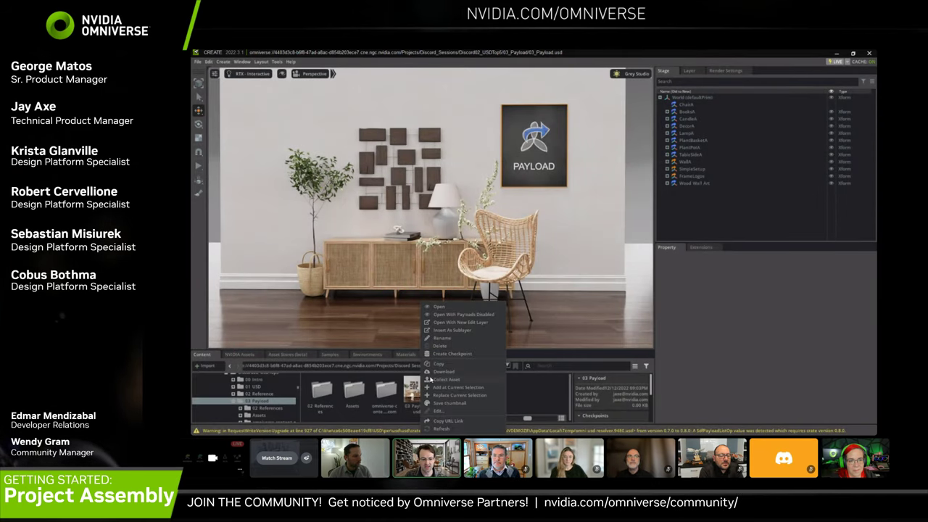
click(461, 315)
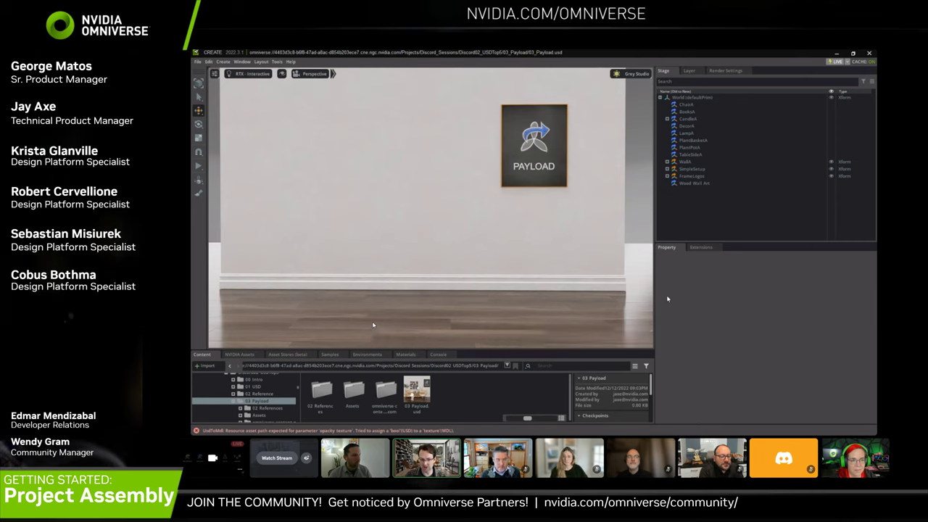
click(682, 183)
click(686, 194)
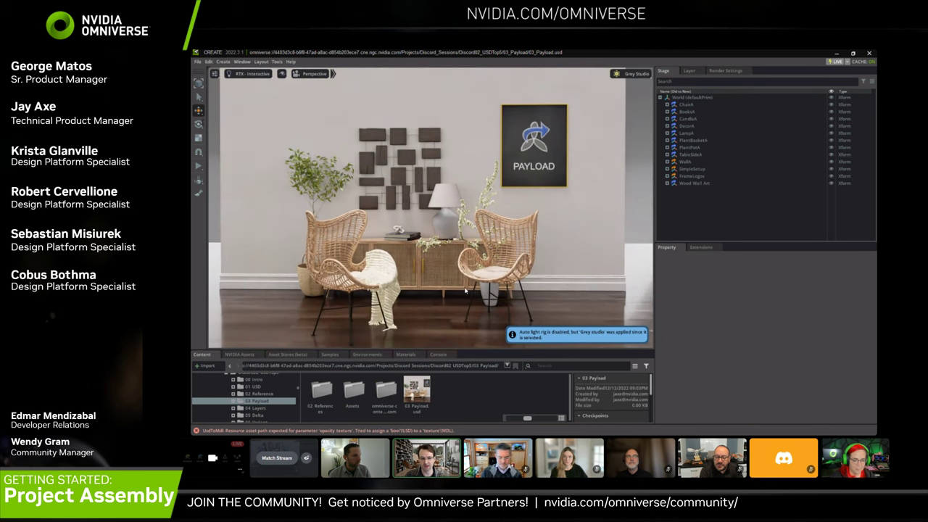
Step: Show the Payload column in the stage tree and use it to unload and reload ChairA
click(872, 82)
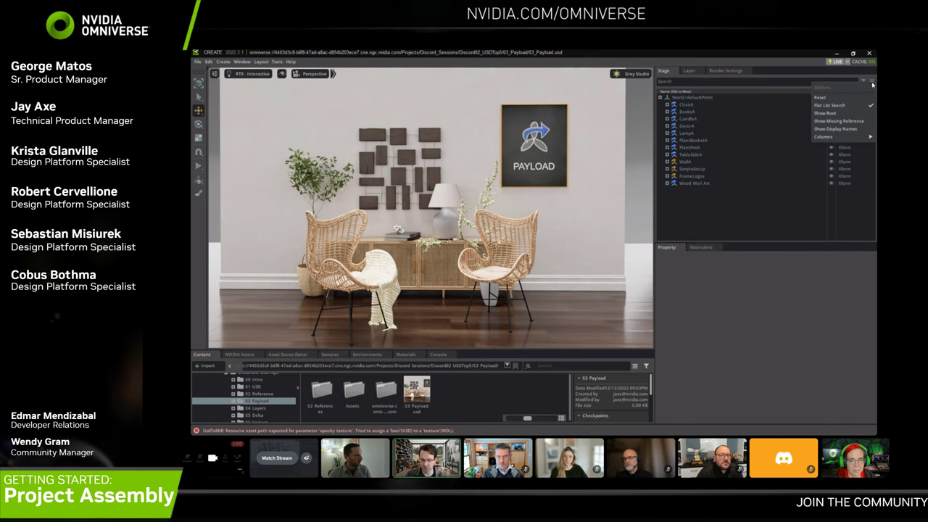
mouse_move(831, 138)
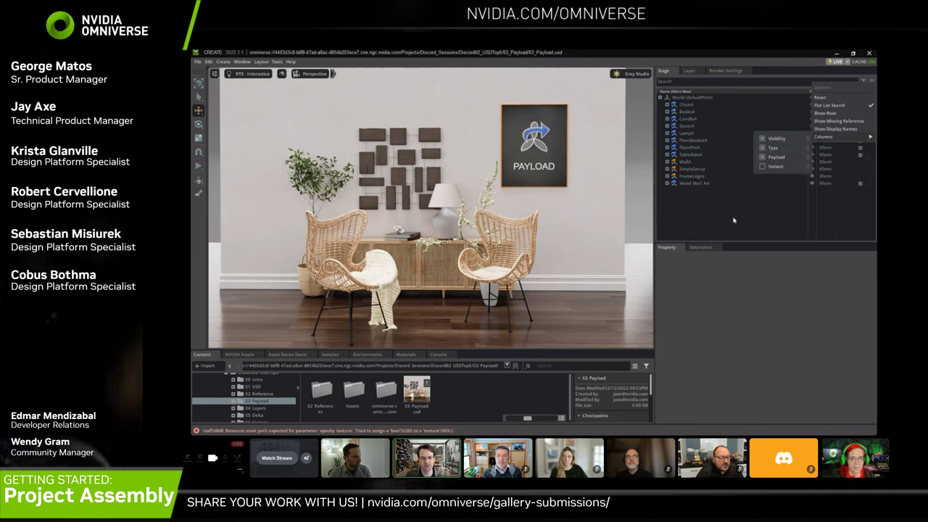
click(761, 157)
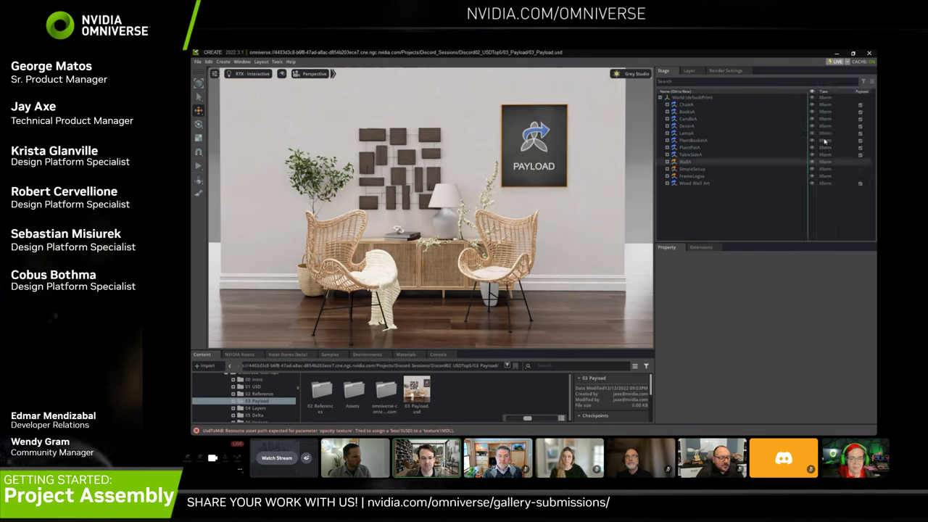
click(860, 107)
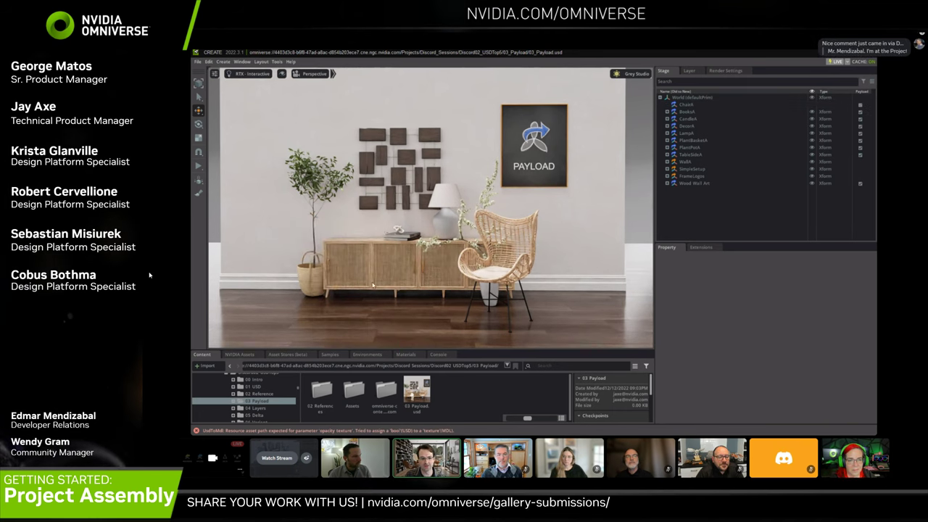
click(860, 107)
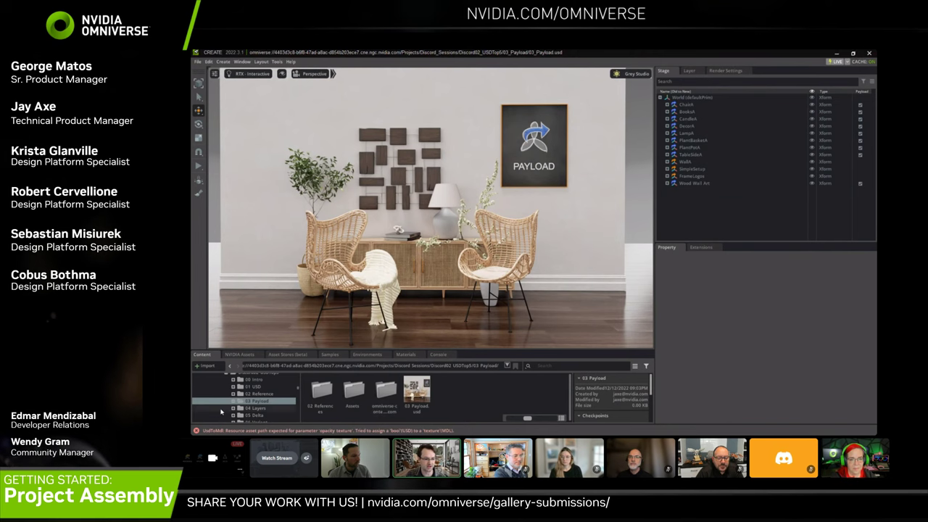
Step: Open 04_Layers.usd from the 04_Layers folder and show the folder's files as a detailed list
click(255, 408)
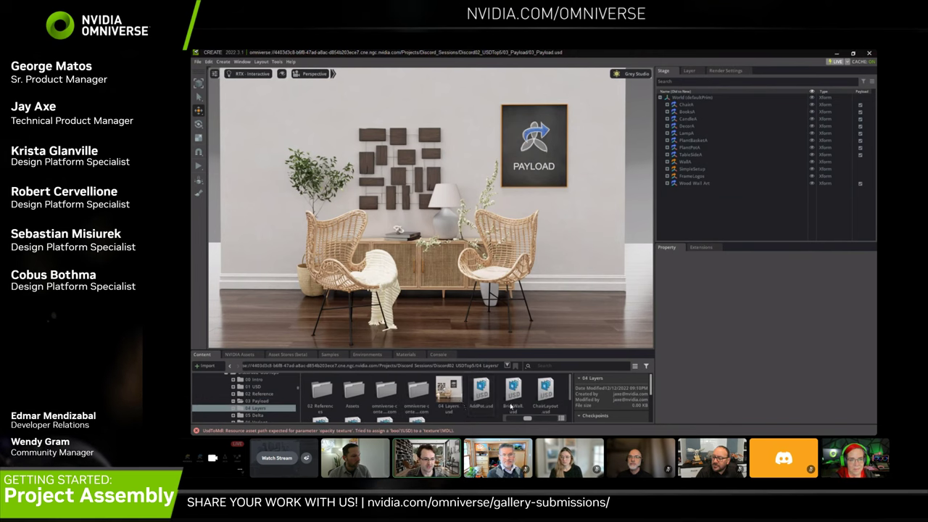
click(447, 396)
double_click(447, 396)
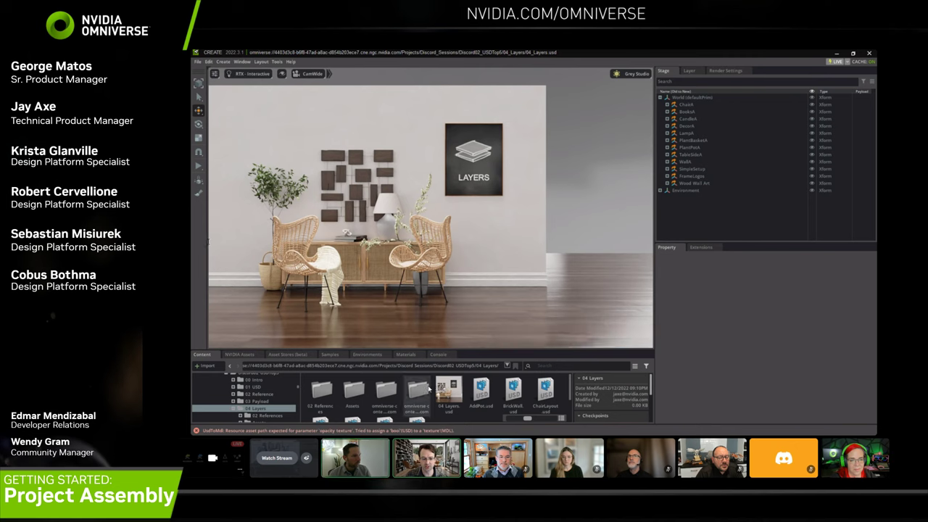
click(562, 419)
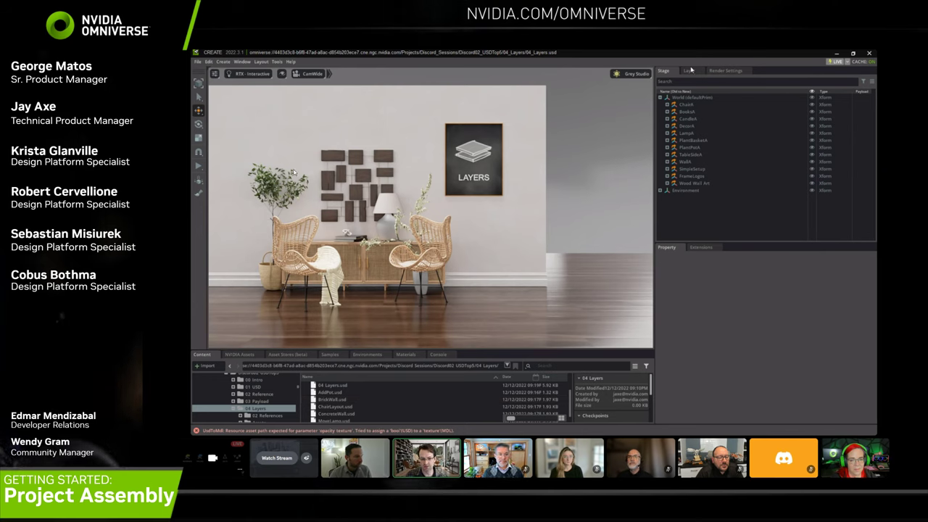
Step: Add AddPot.usd as a sublayer of the root layer, and mute and unmute it to compare the scene
click(690, 71)
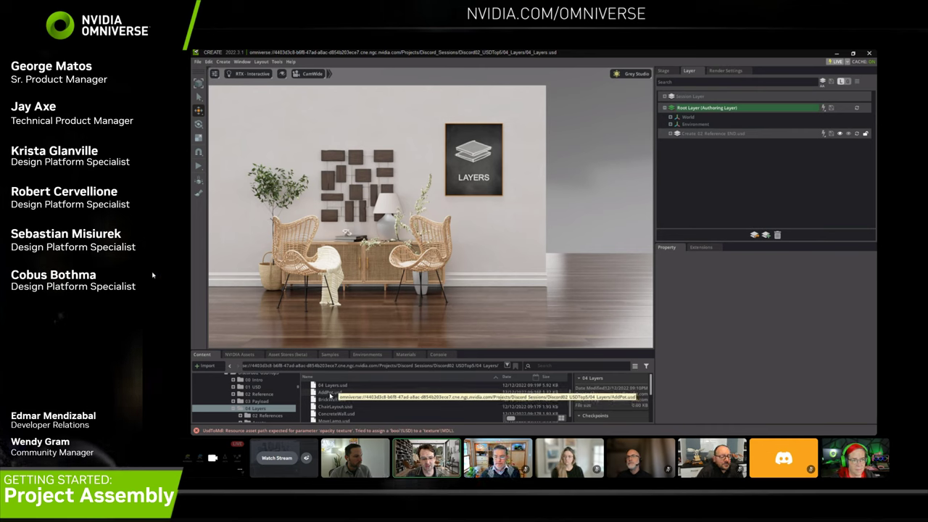
drag(330, 395, 757, 188)
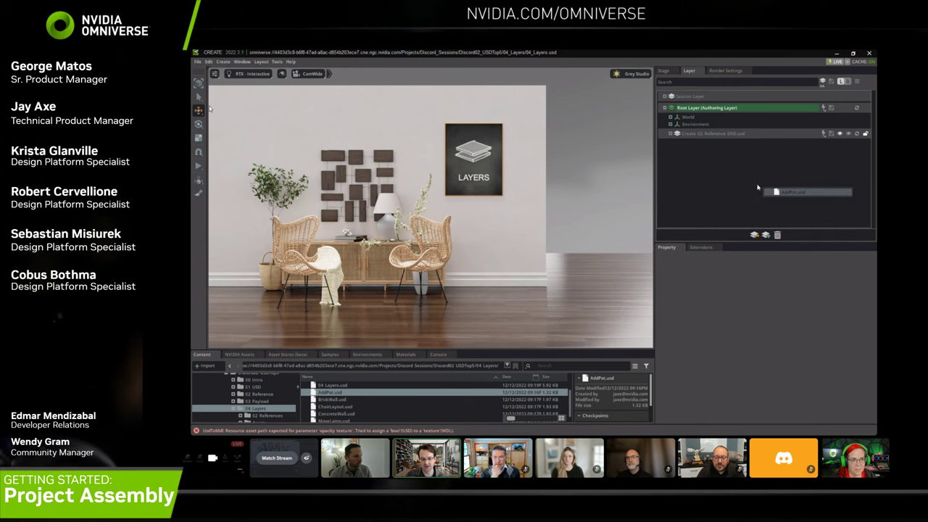
drag(757, 187, 754, 189)
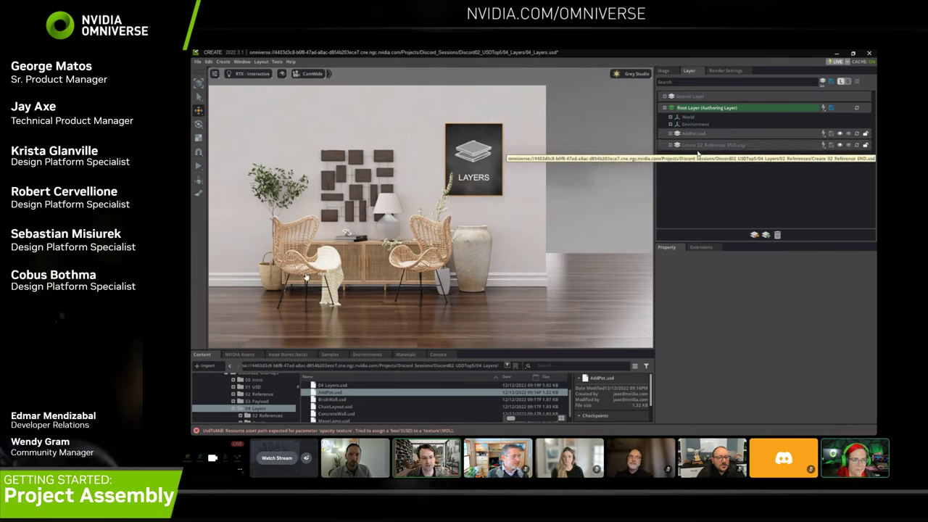
click(839, 135)
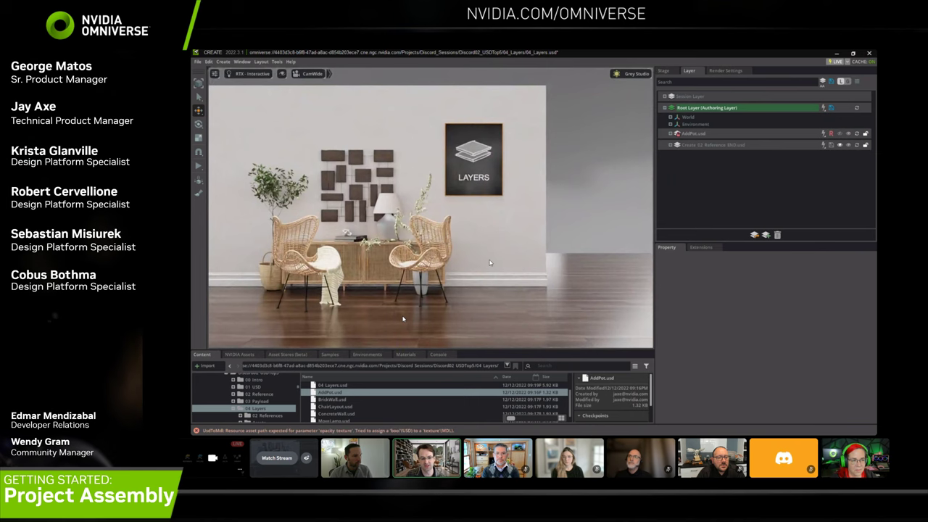
click(840, 135)
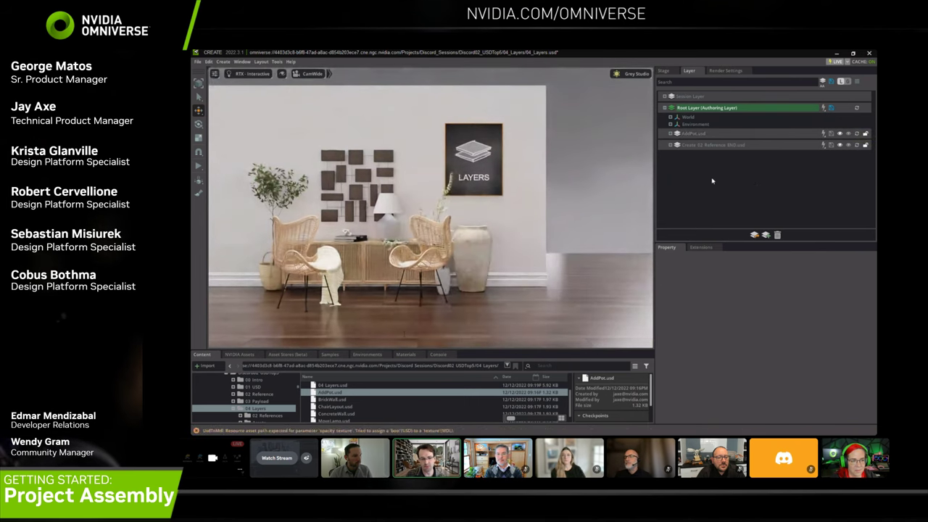
Step: Add BrickWall.usd and ChairLayout.usd as sublayers above AddPot.usd
drag(330, 400, 714, 200)
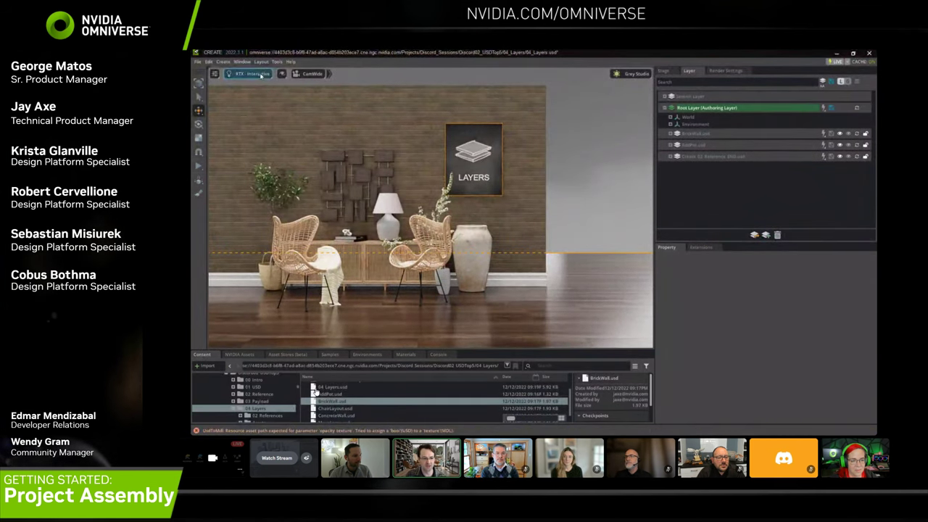
click(281, 74)
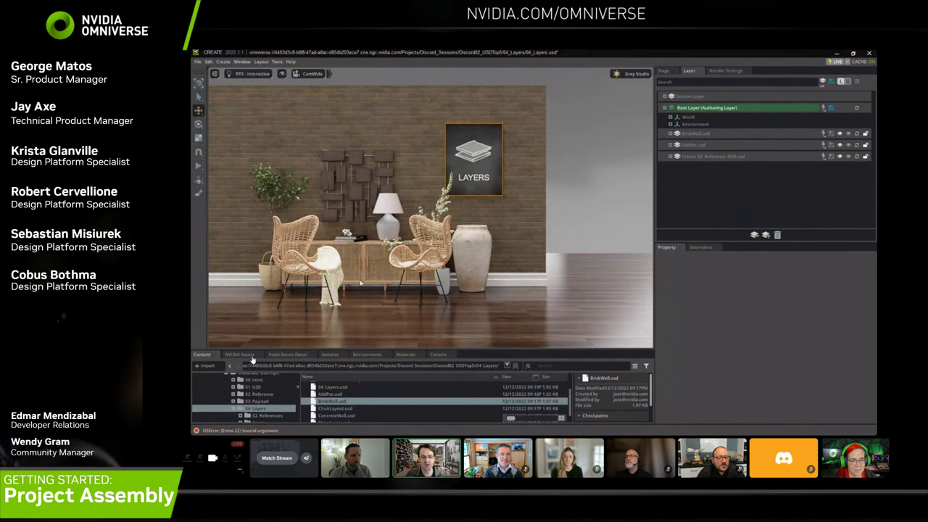
drag(406, 408, 790, 209)
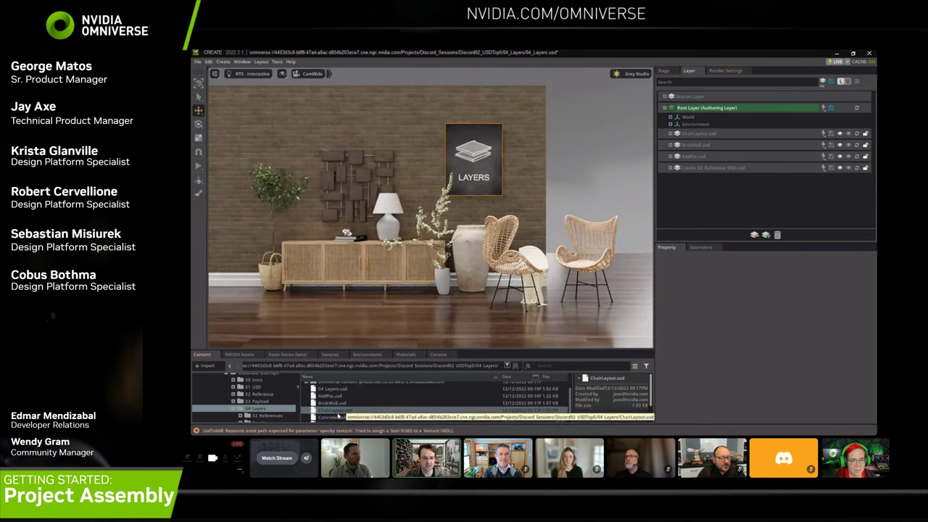
Step: Add MoveLamp.usd as a sublayer above ChairLayout.usd
click(339, 417)
scroll(337, 413, down, 1)
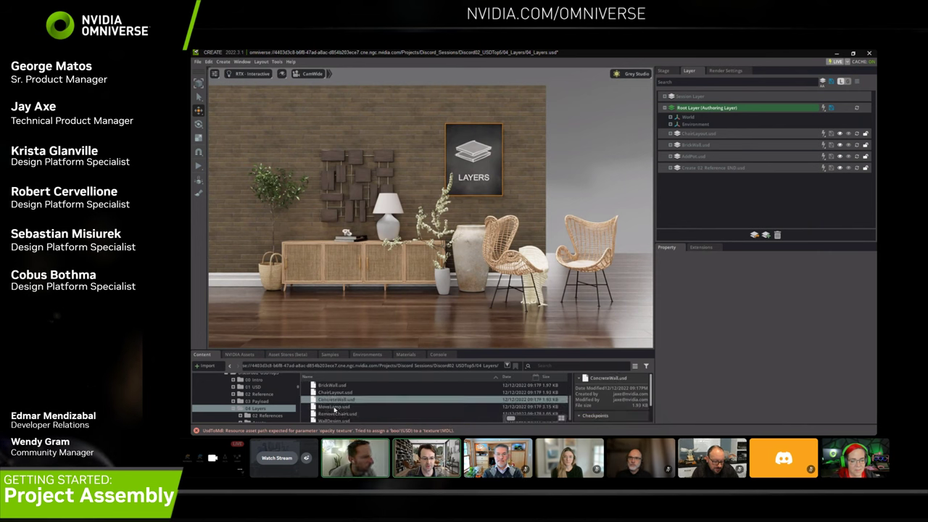
click(333, 406)
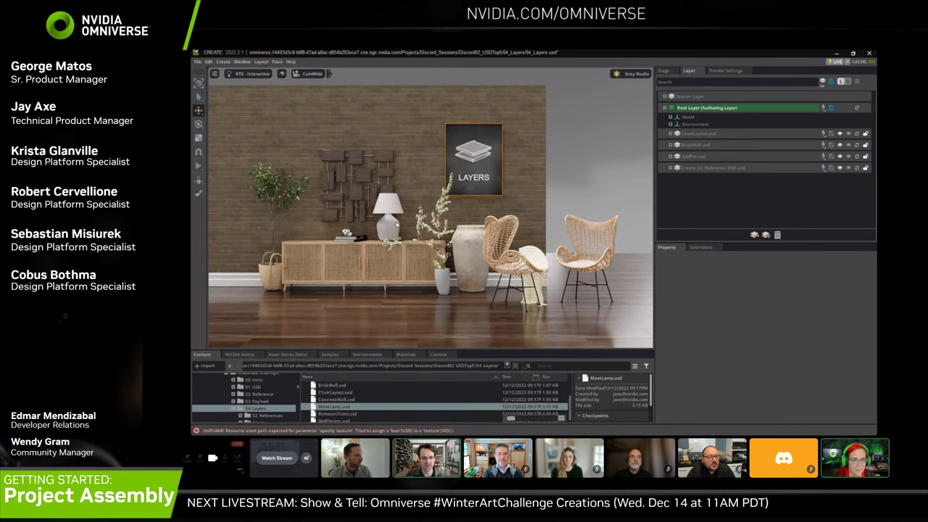
drag(251, 366, 378, 365)
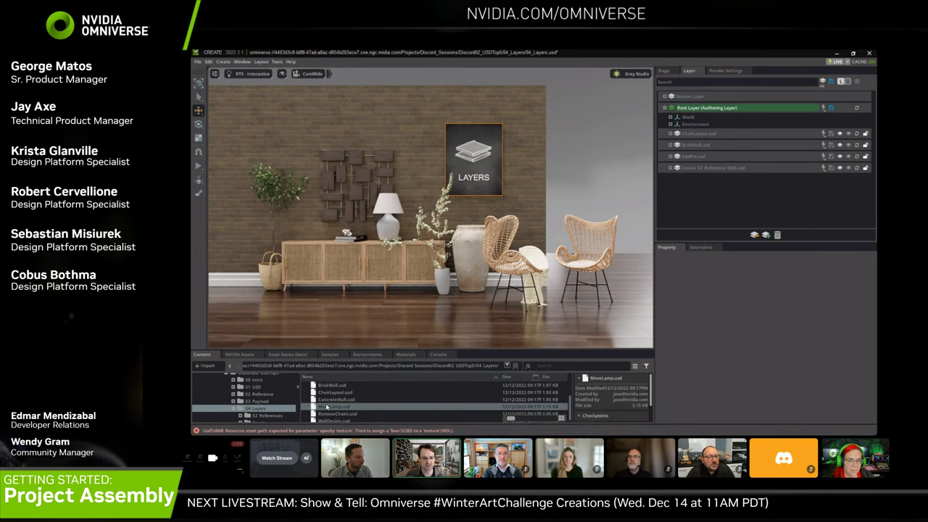
drag(334, 407, 682, 219)
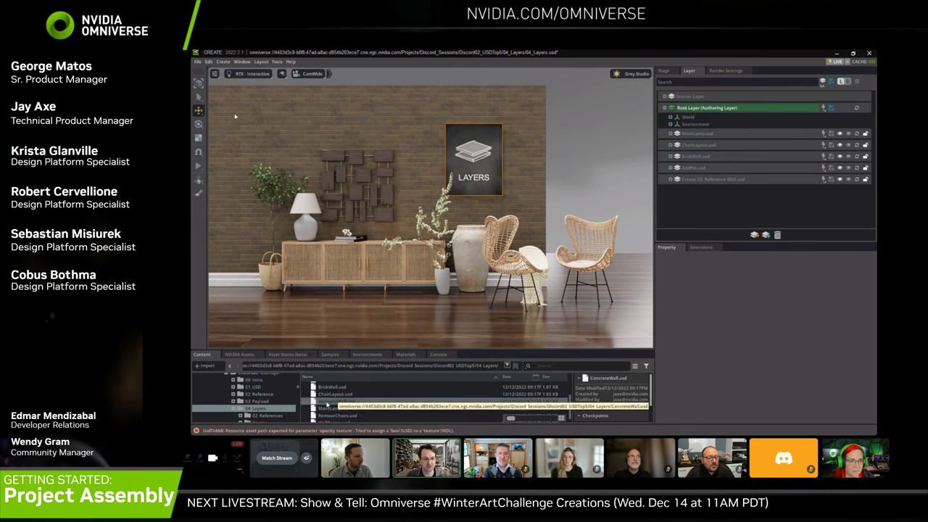
Step: Add ConcreteWall.usd as the uppermost sublayer and mute it
drag(336, 401, 767, 217)
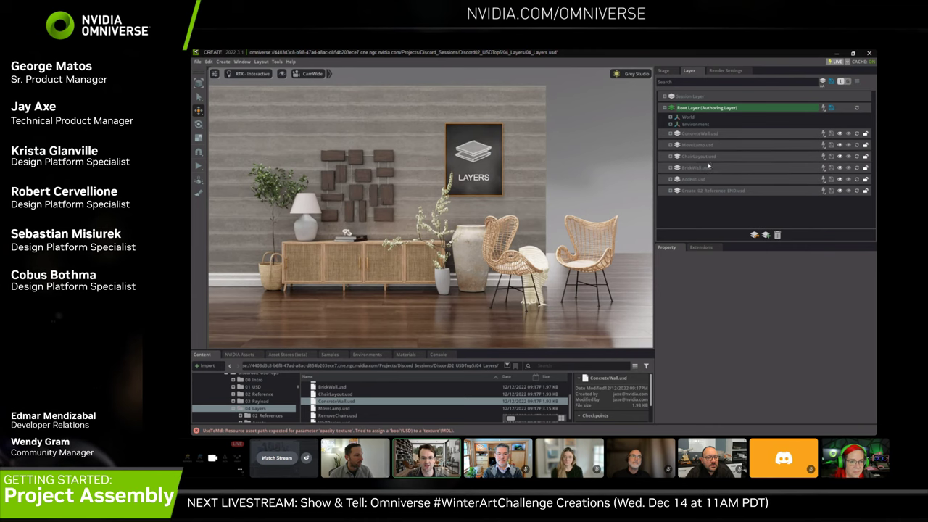
click(839, 134)
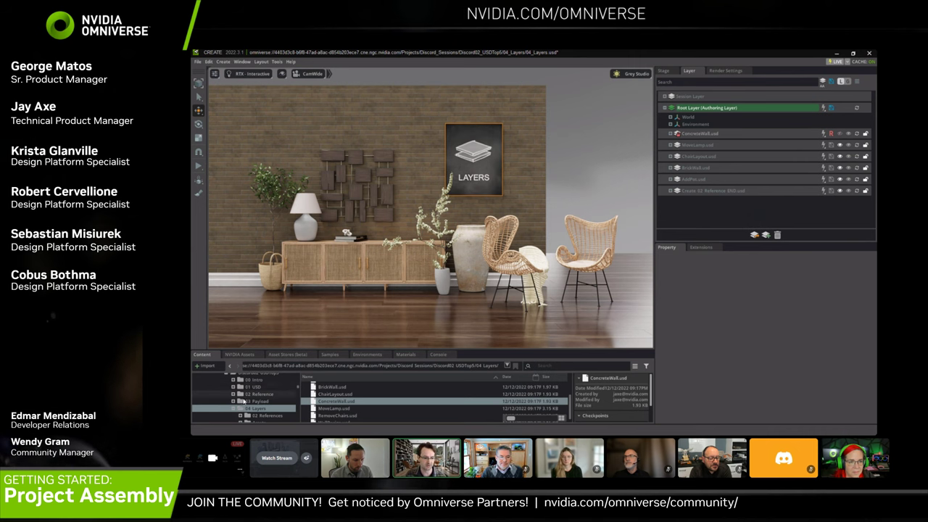
Step: Open 05_Delta.usd from the 05_Delta folder without saving the current stage
click(467, 365)
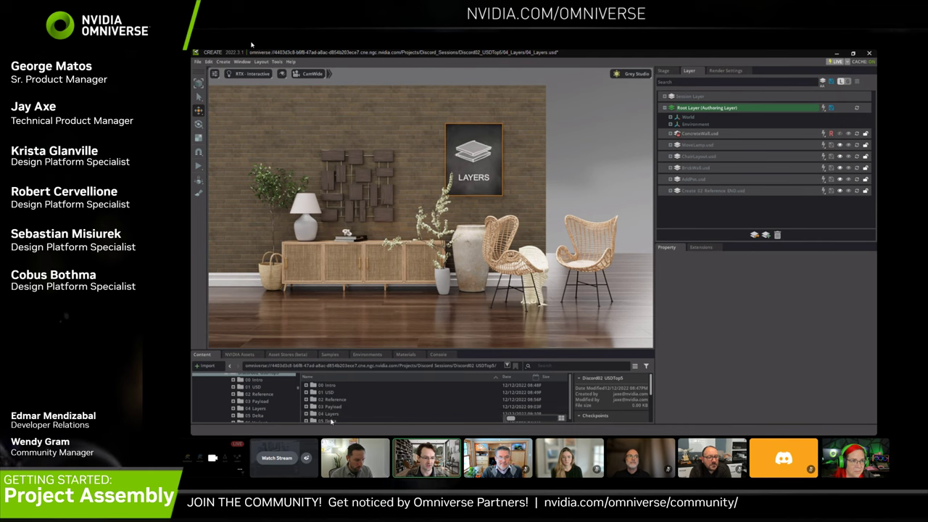
click(330, 421)
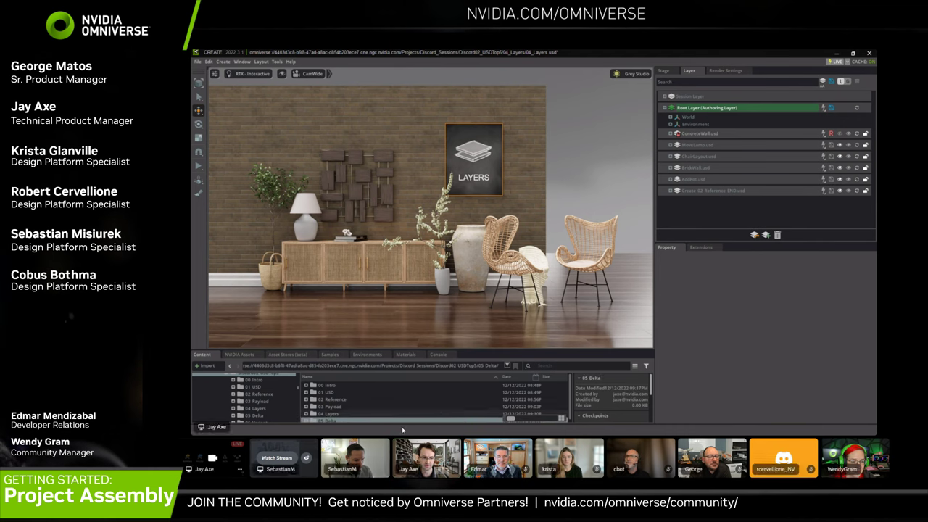
double_click(330, 420)
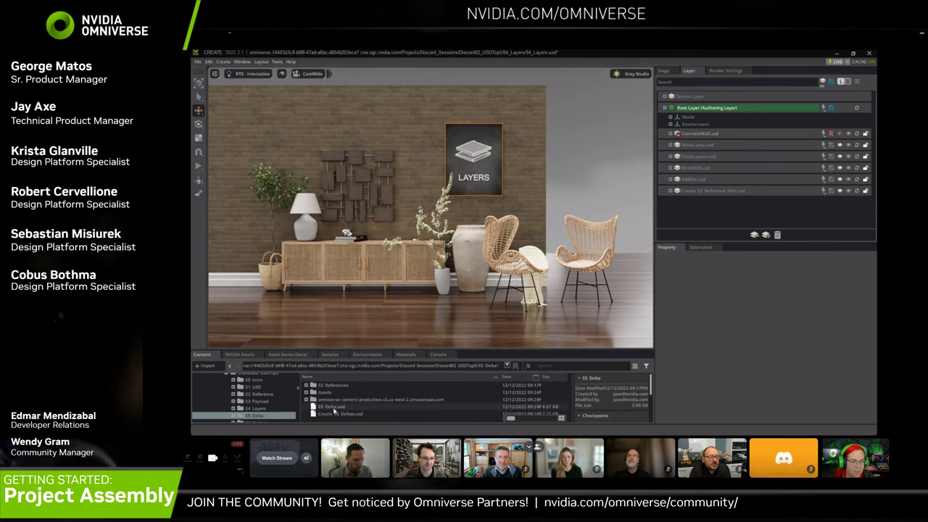
double_click(332, 407)
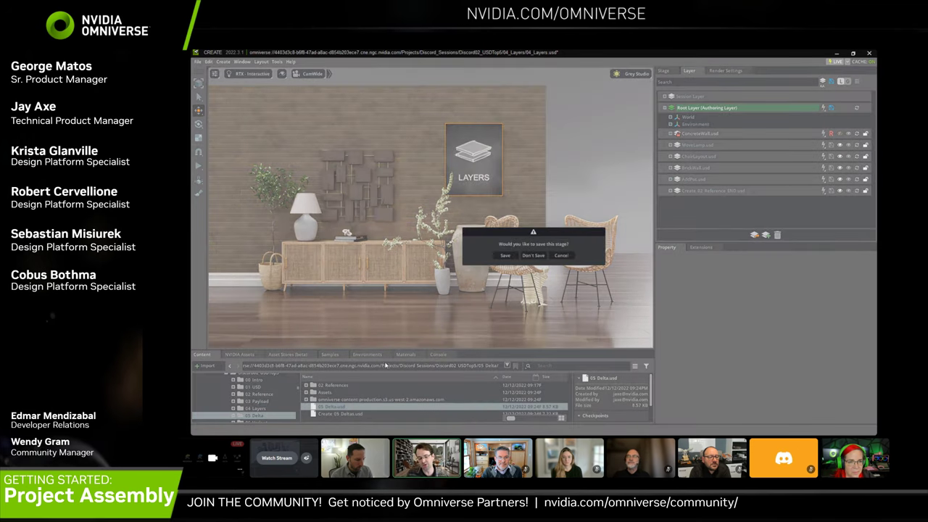
click(533, 256)
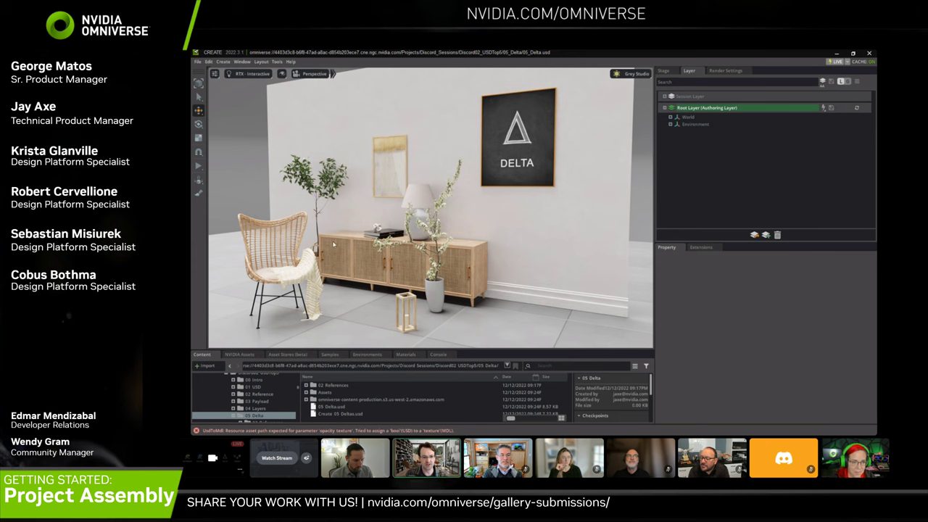
Step: Raise the chair about 94 units off the floor and delete the FrameLogos and ChairA deltas from the root layer
click(296, 279)
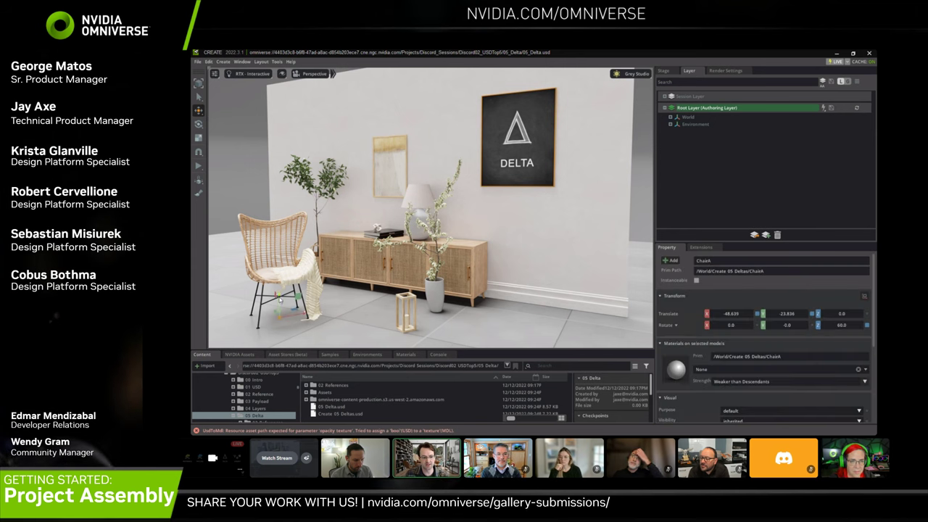
drag(282, 286, 254, 253)
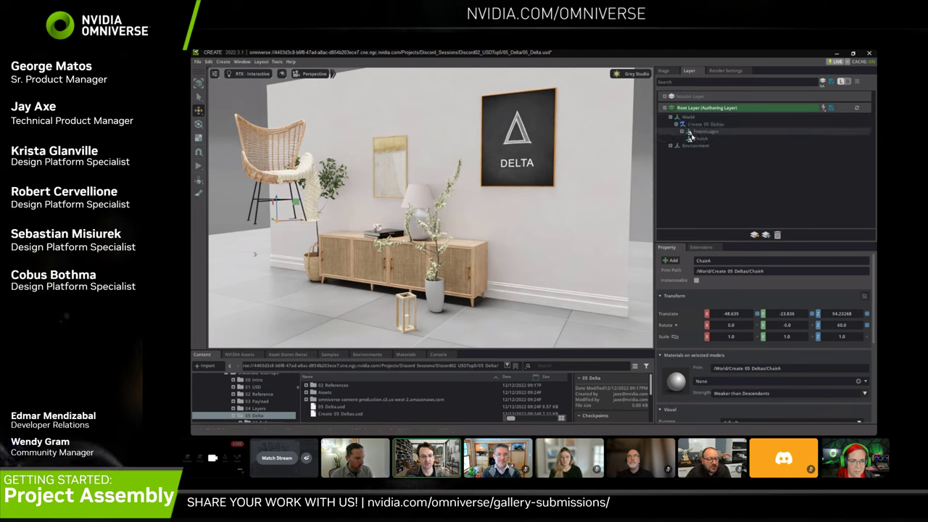
click(691, 134)
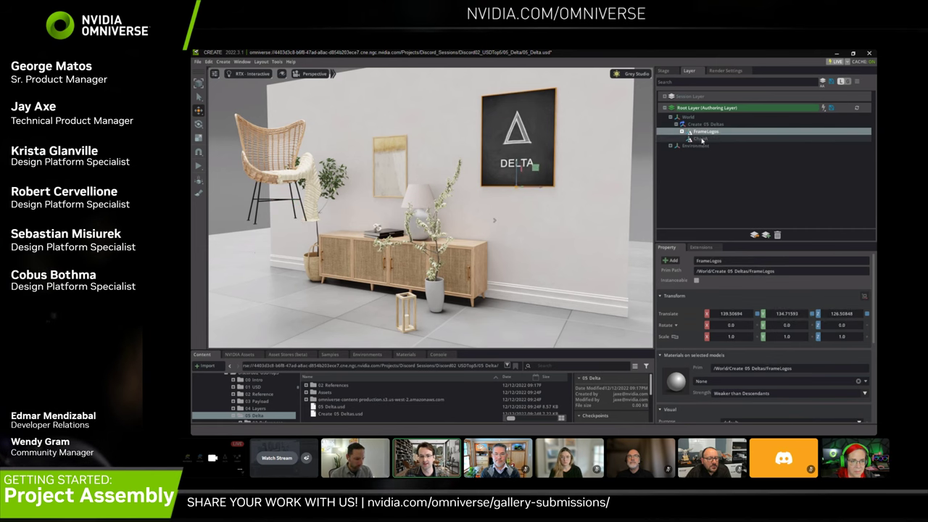
ctrl+click(701, 138)
right_click(701, 136)
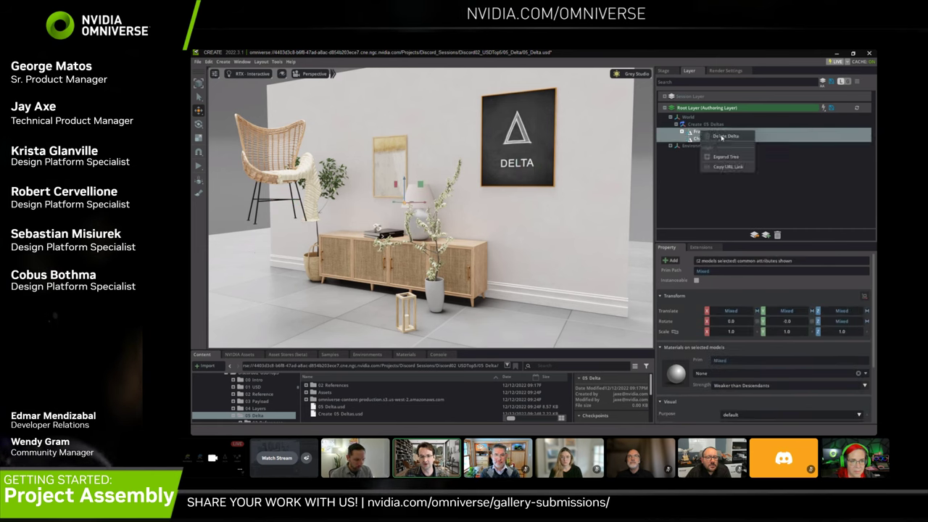
click(725, 136)
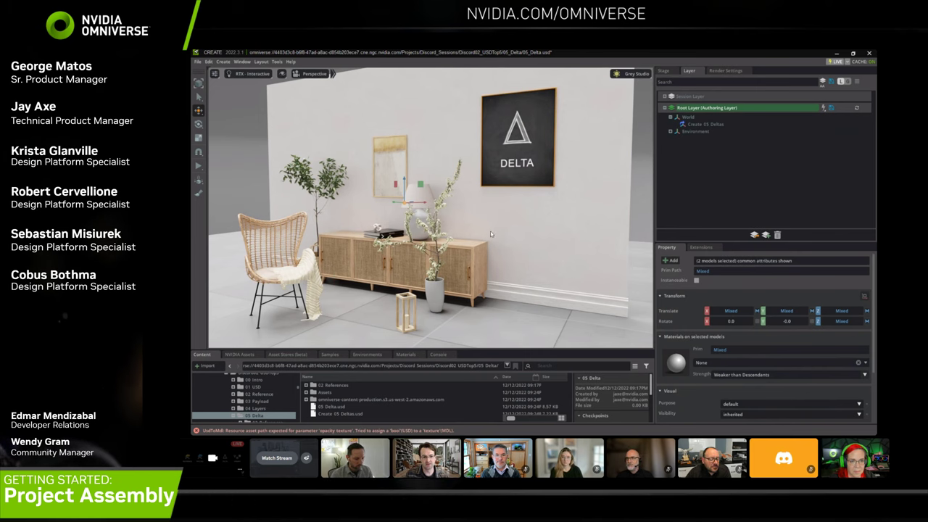
Step: Slide the candle holder to about X 153, Y 63, and delete it along with the framed DELTA logo and the wall
click(404, 303)
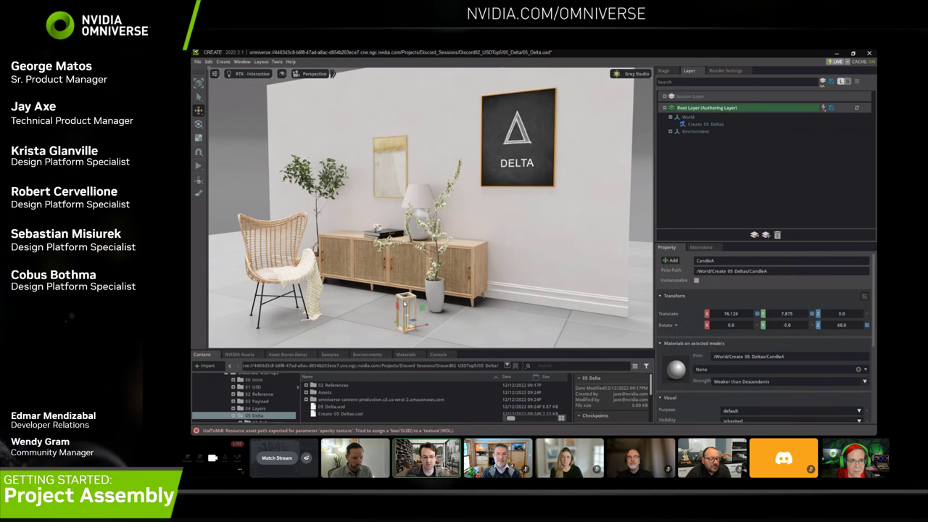
drag(424, 328, 507, 316)
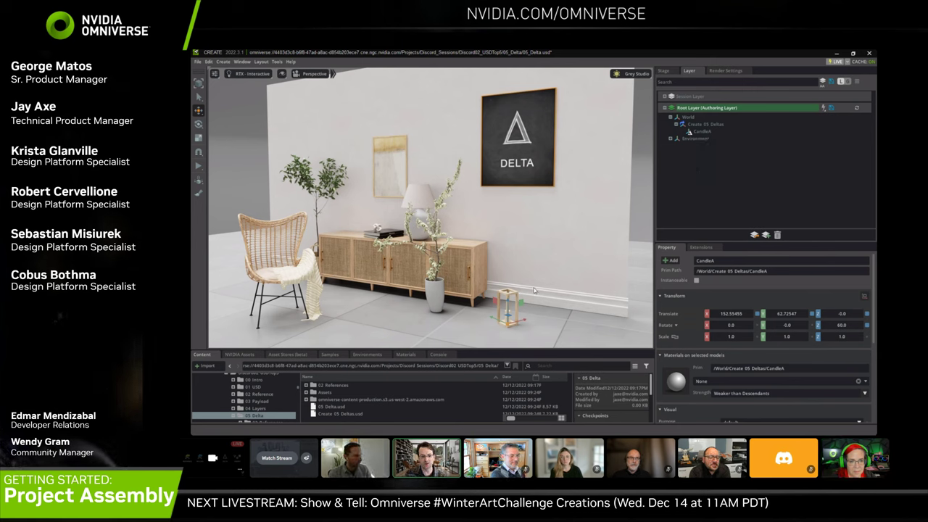
click(510, 230)
click(532, 145)
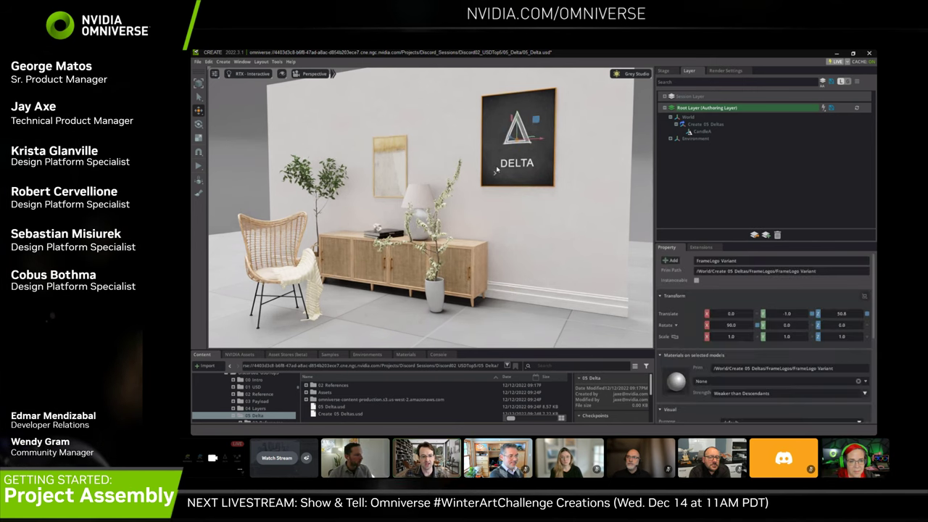
key(Delete)
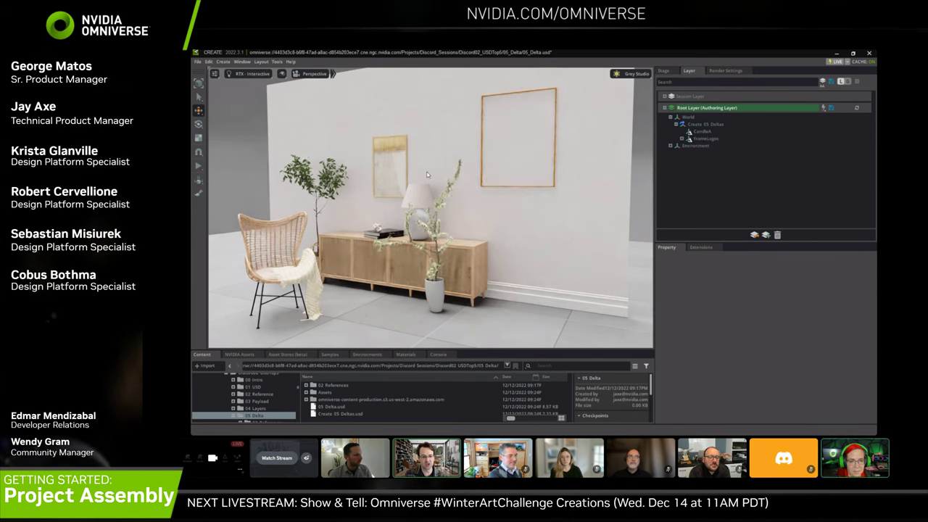
click(484, 143)
key(Delete)
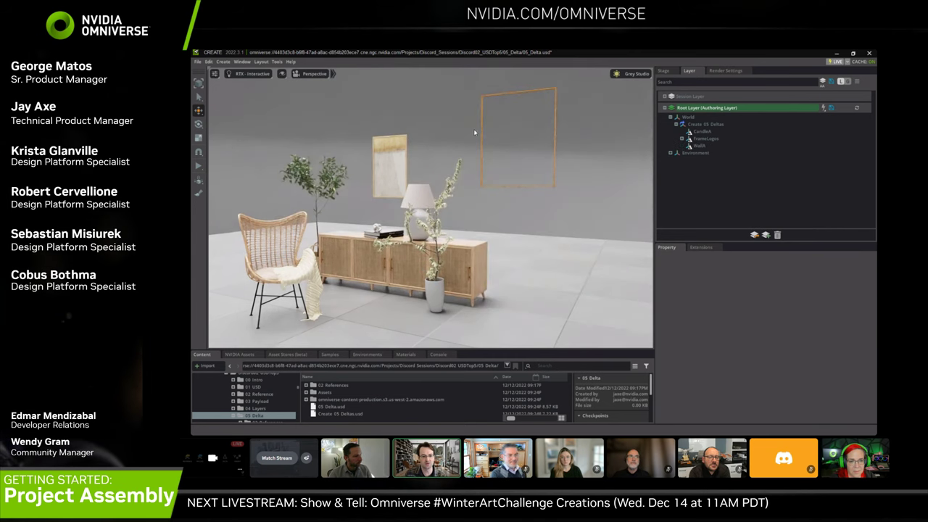
click(487, 132)
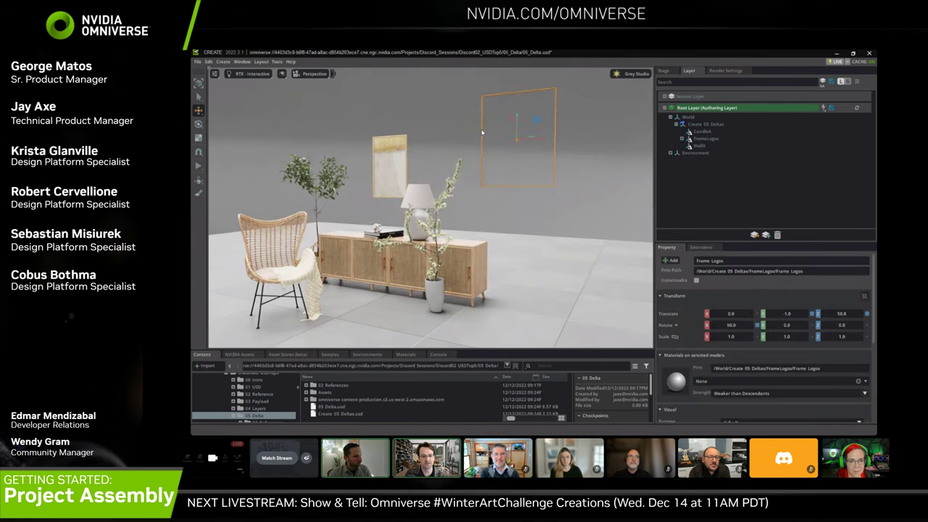
Step: Delete the WallA delta from the root layer to restore the wall
click(697, 133)
right_click(698, 134)
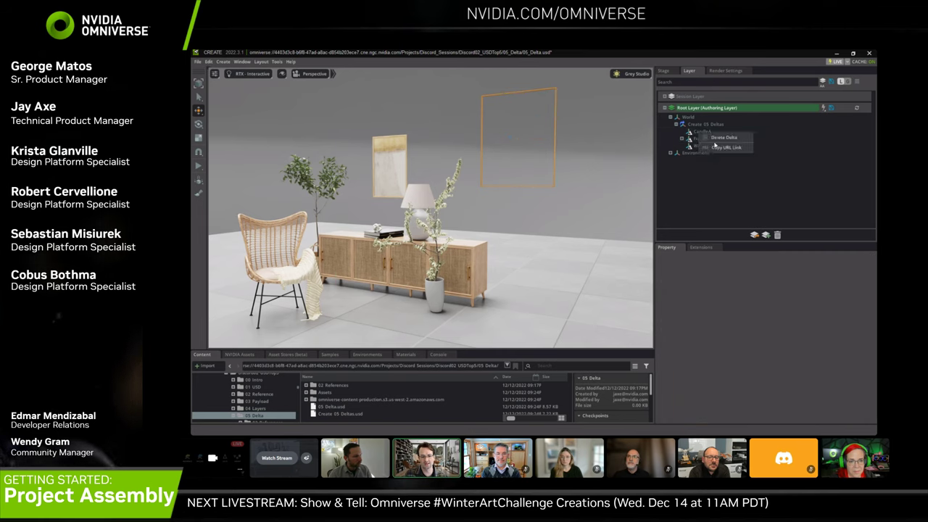
click(698, 146)
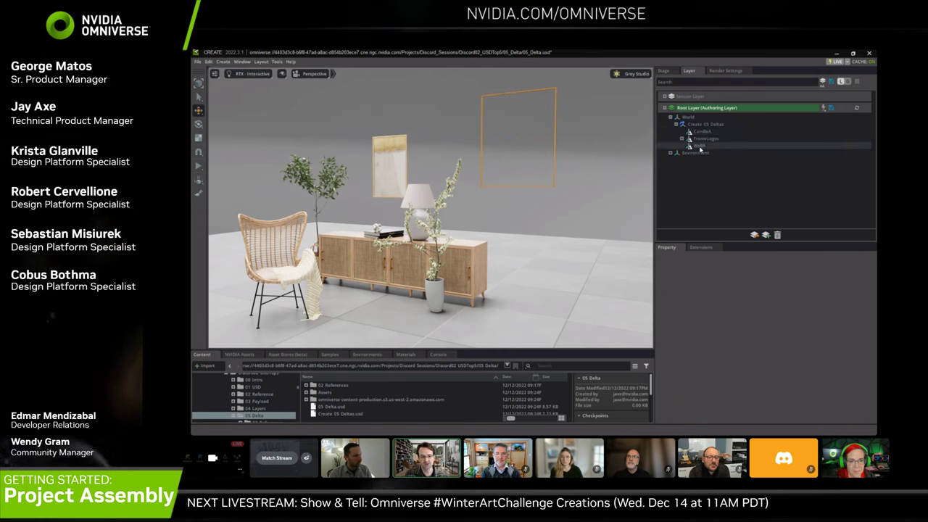
right_click(699, 146)
click(724, 153)
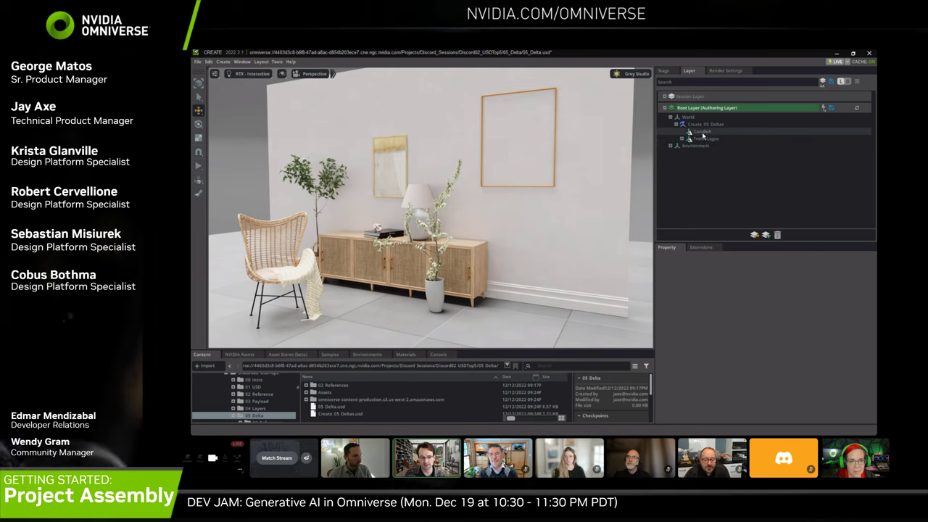
Step: Delete the CandleA and FrameLogos deltas from the root layer to restore the candle holder and the DELTA logo
click(702, 133)
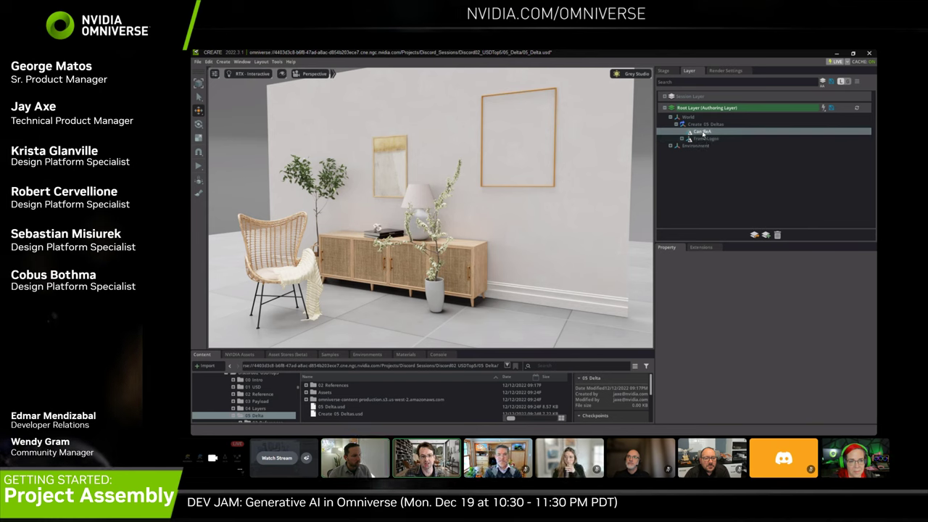
right_click(702, 134)
click(712, 137)
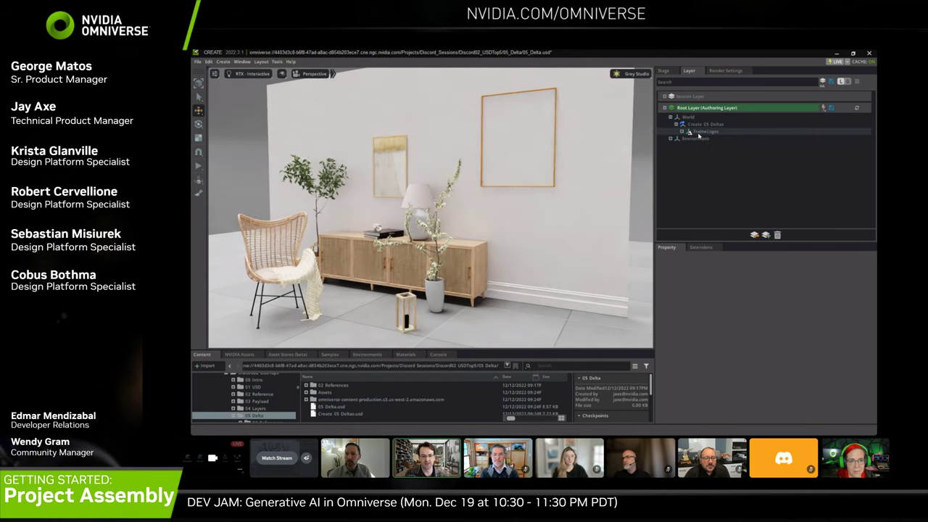
click(704, 134)
right_click(704, 133)
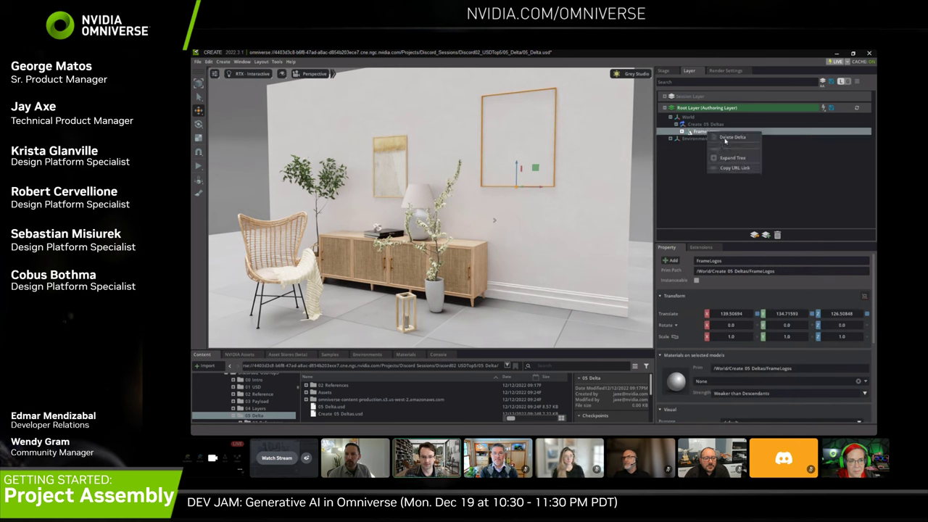
click(713, 142)
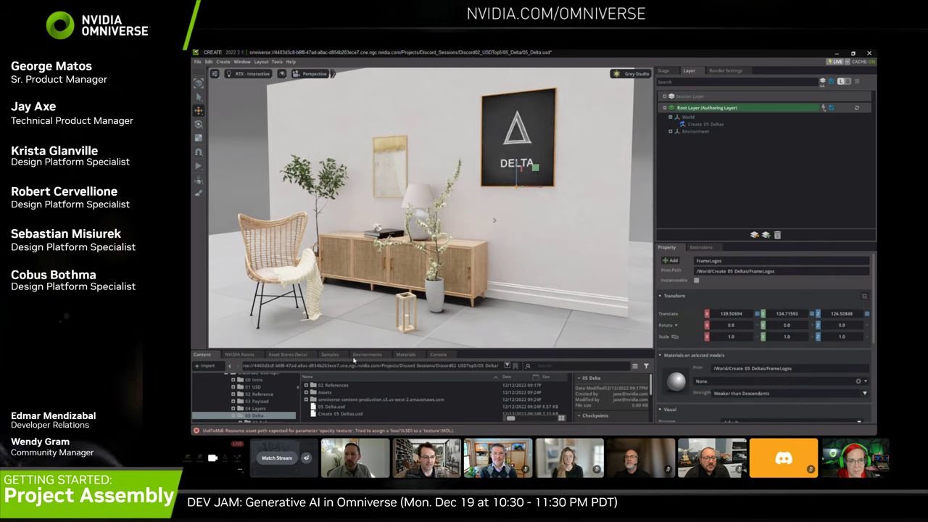
Step: Select 06_Variant.usd in the 06_Variant folder and start a new stage without saving the current one
scroll(262, 399, down, 2)
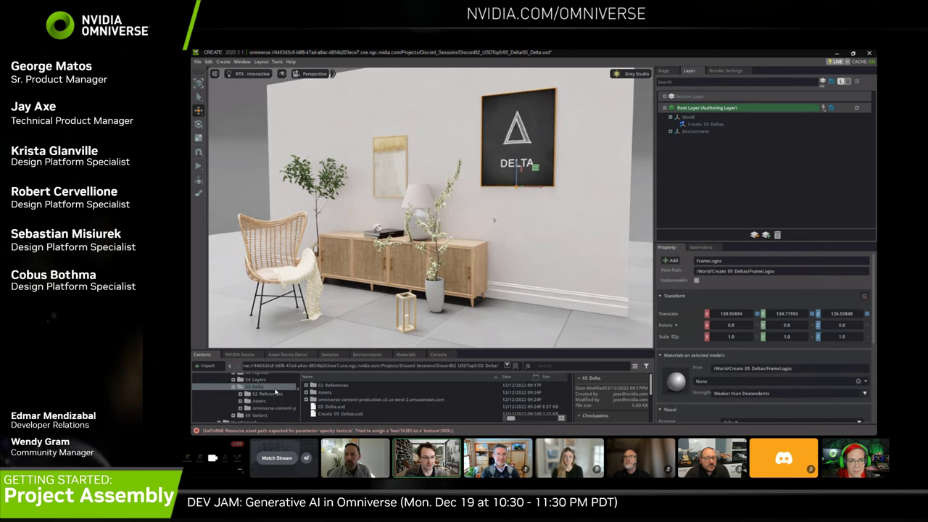
click(259, 414)
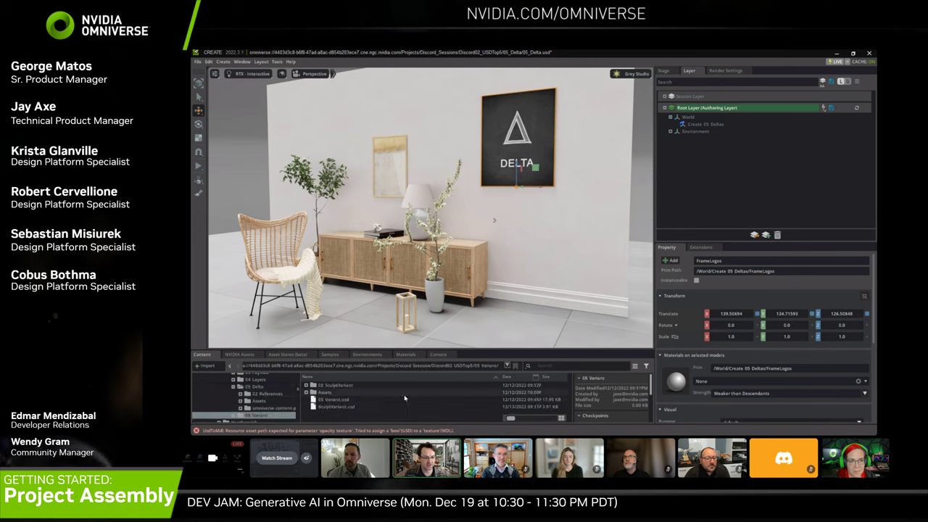
click(334, 400)
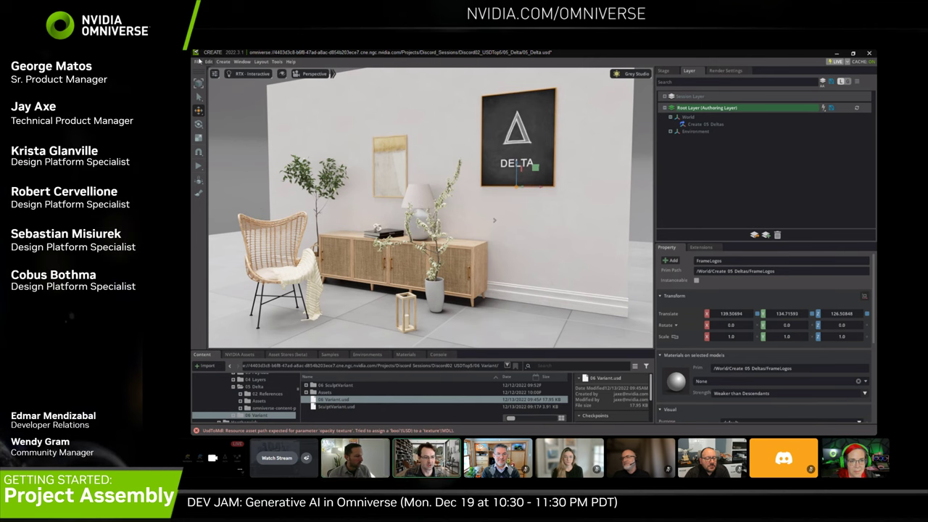
click(197, 63)
click(209, 77)
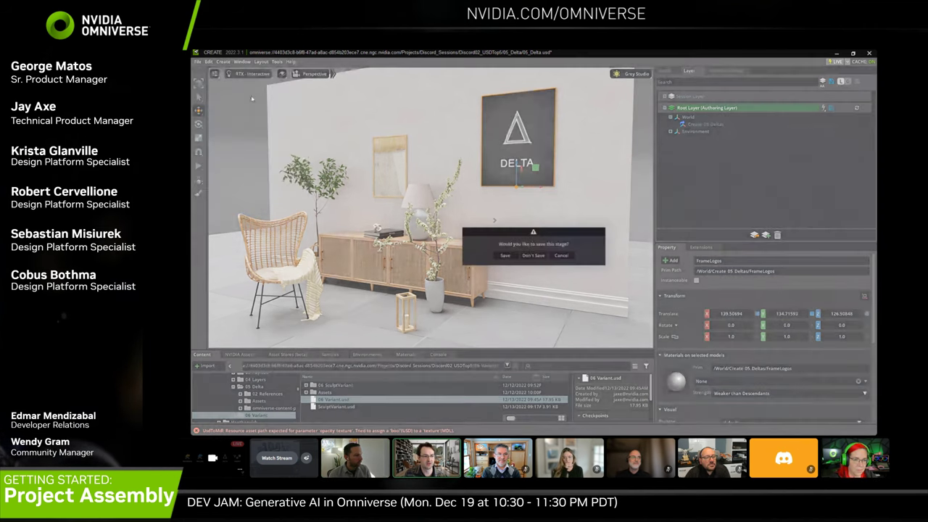
click(532, 255)
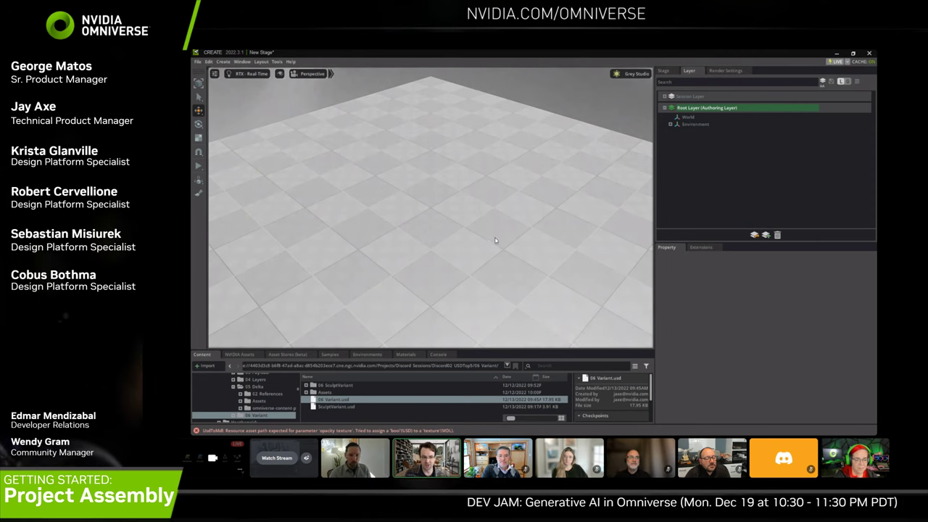
Step: Enable the third-party Variant Tools extension (omni.varianttool) and show its details
click(699, 247)
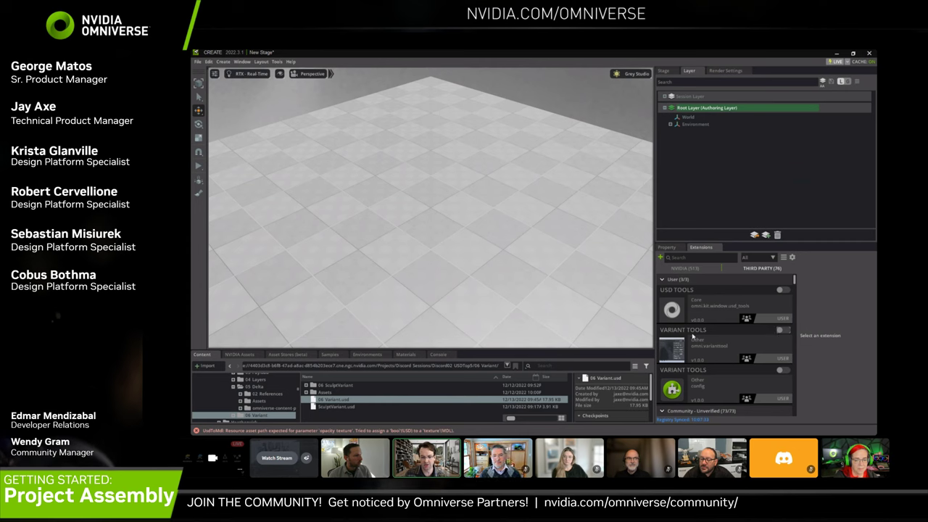
click(781, 330)
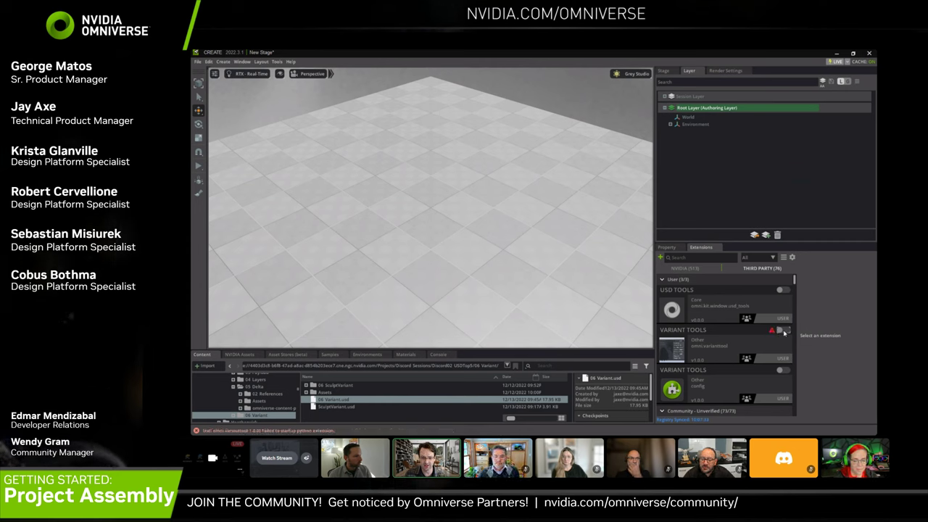
click(729, 352)
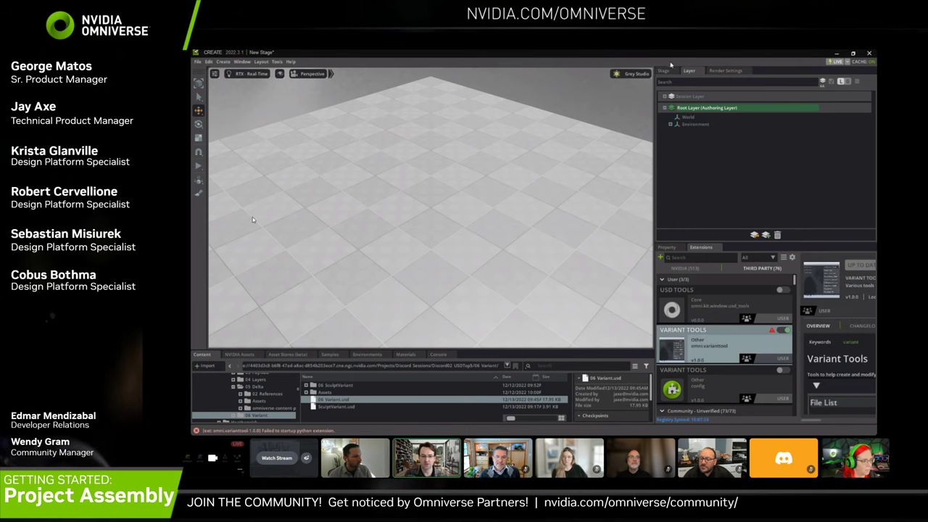
click(869, 53)
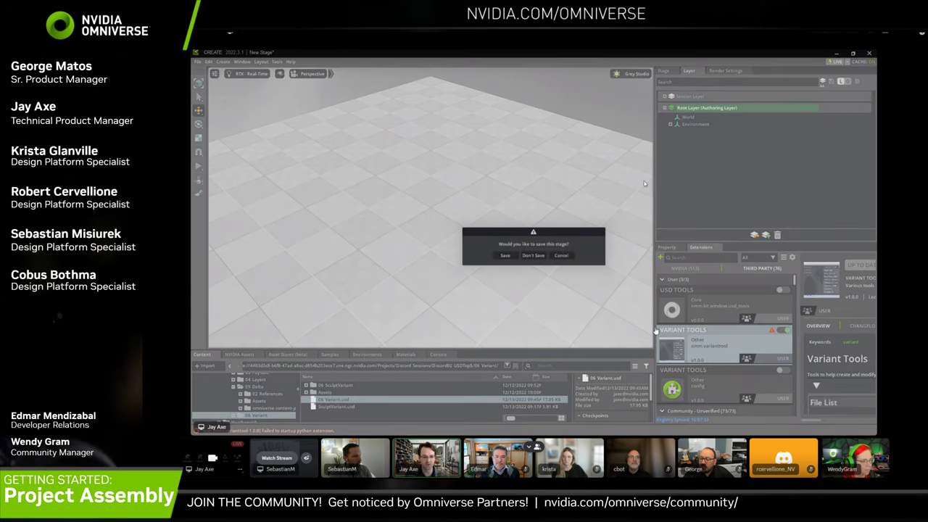
click(544, 256)
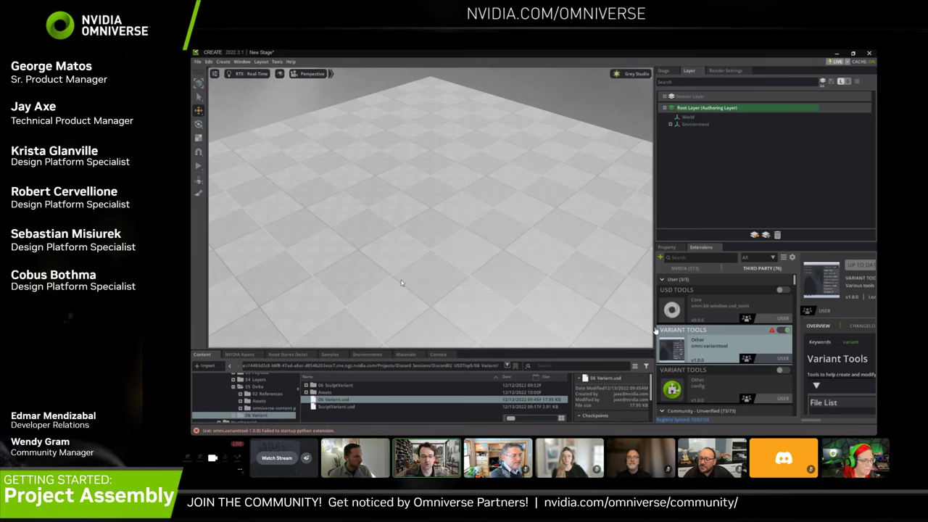
Step: Open SculptVariant.usd from the 06_Variant folder and bring up the wall sculptures in the NVIDIA asset library
click(335, 407)
double_click(335, 407)
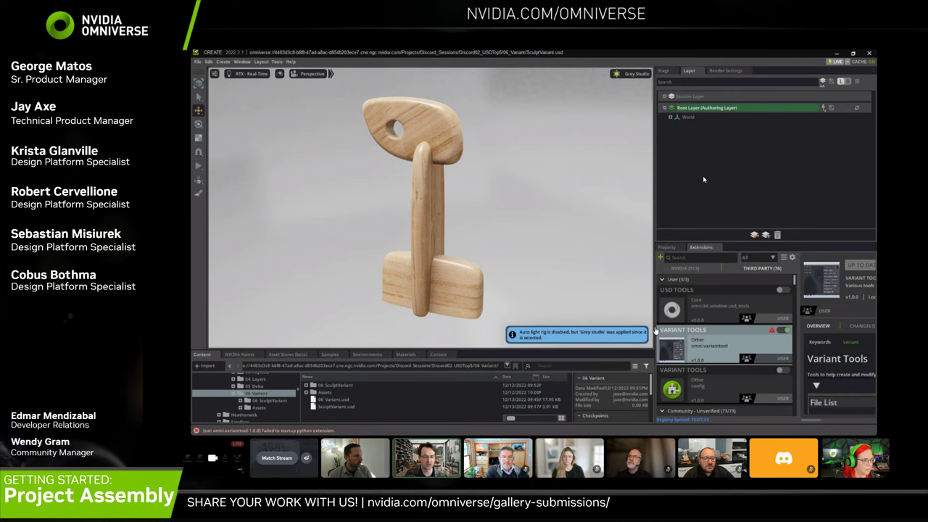
click(241, 355)
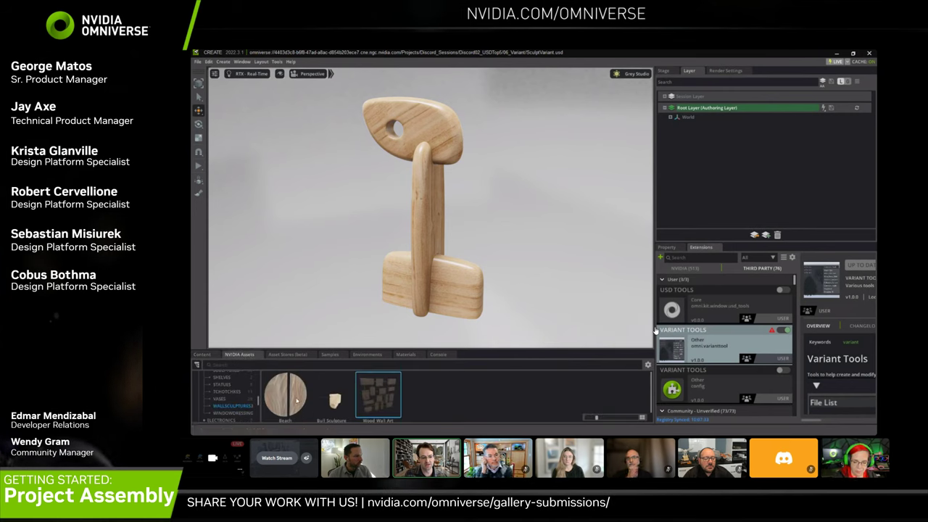
Step: Browse the Decor category of the residential assets in the NVIDIA asset library
scroll(222, 395, up, 5)
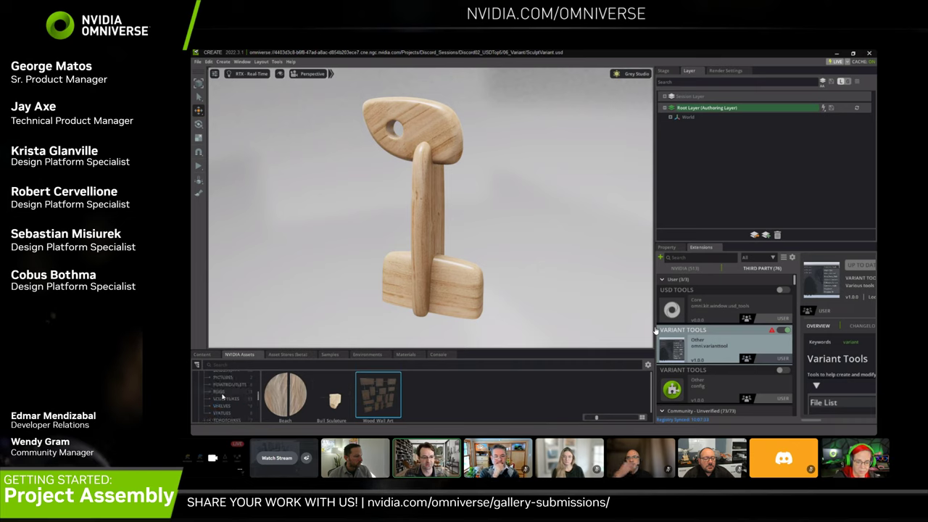
scroll(222, 393, down, 3)
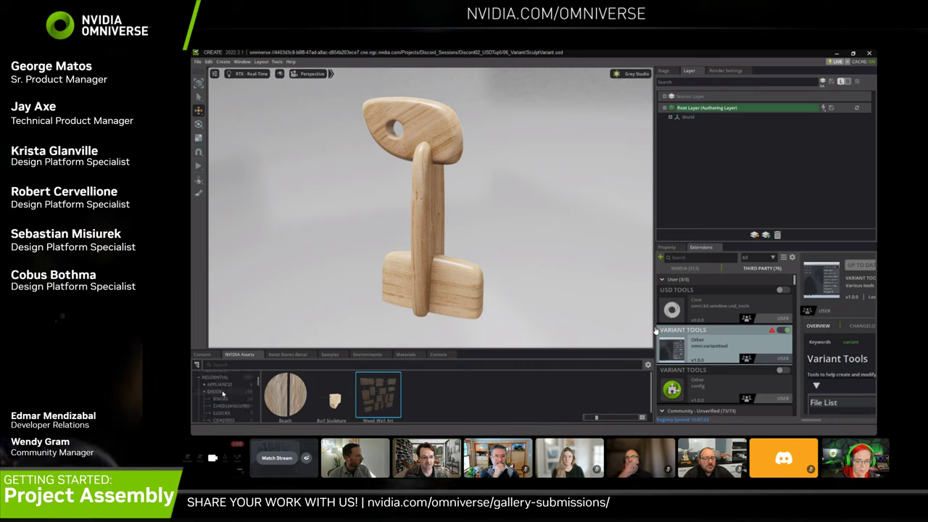
click(217, 391)
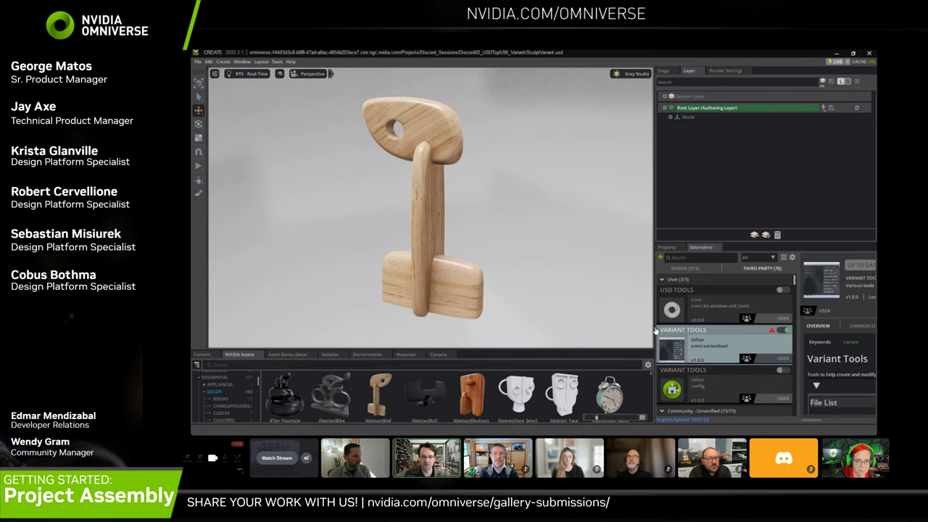
Step: Show the Variant column in the stage tree and expand World to reveal the SculptVariant prim
click(858, 82)
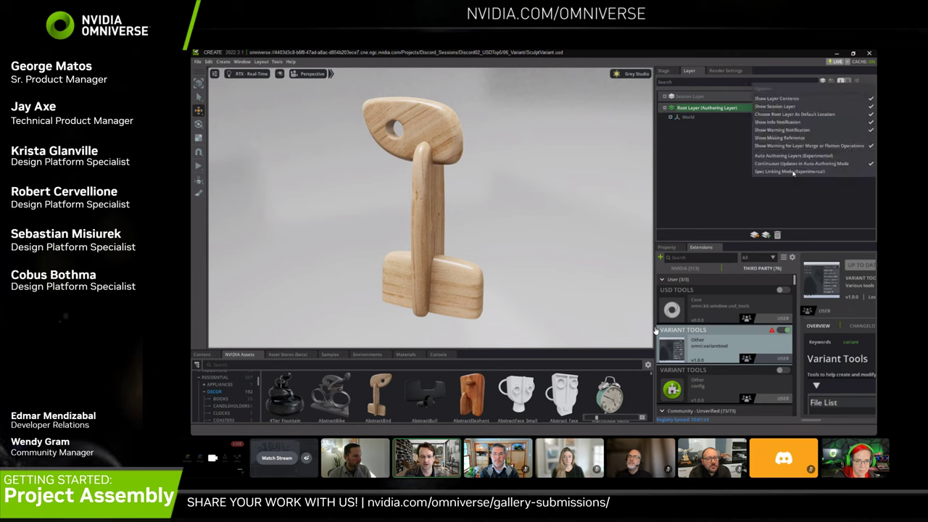
click(859, 76)
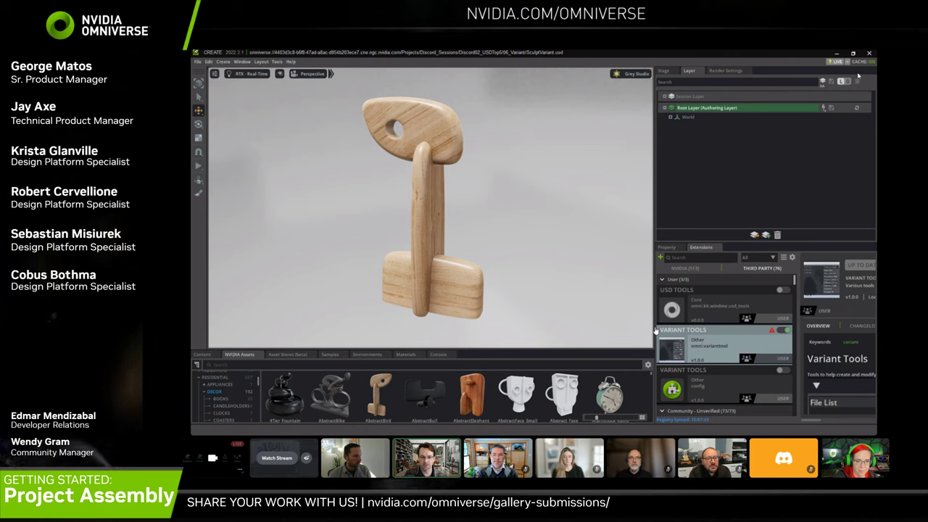
click(663, 70)
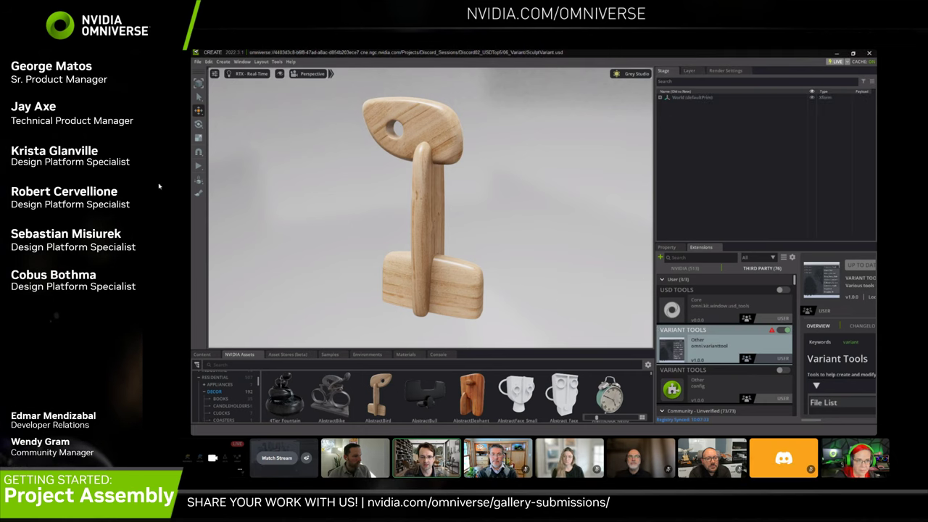
click(872, 81)
mouse_move(826, 137)
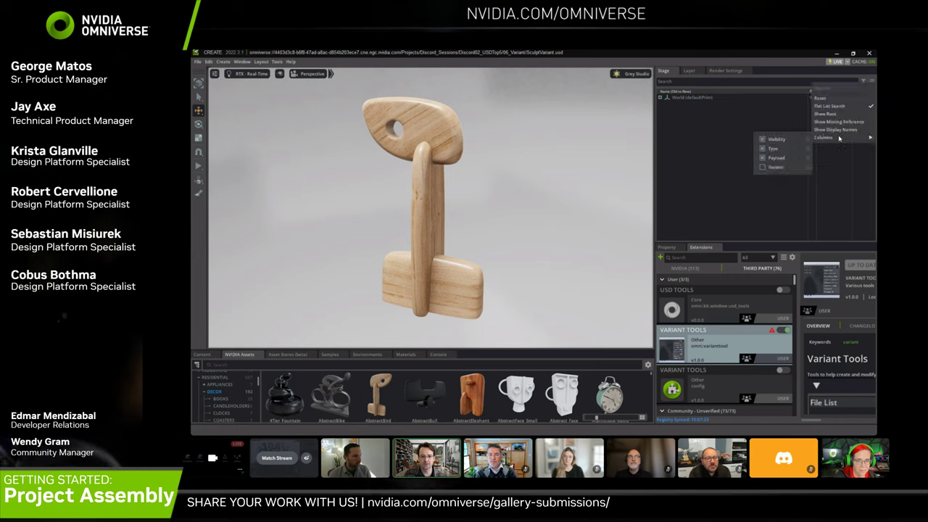
click(766, 167)
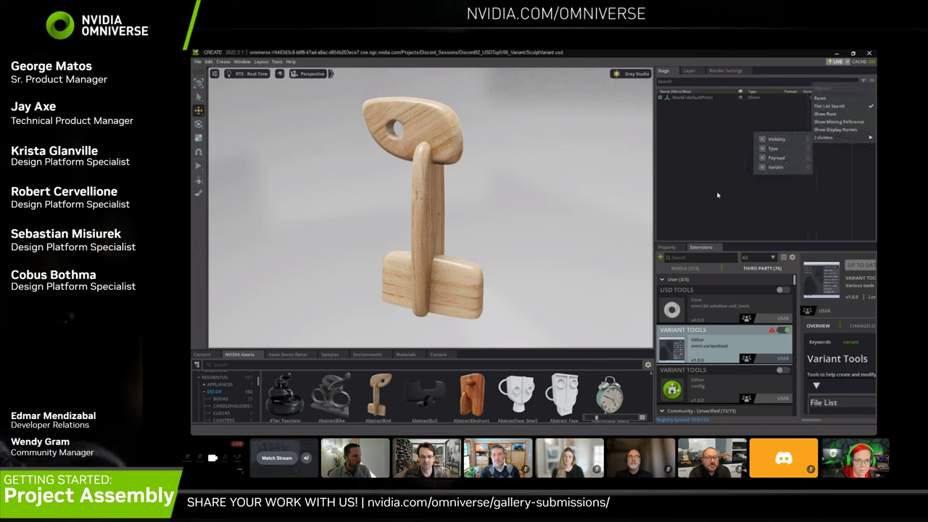
click(700, 176)
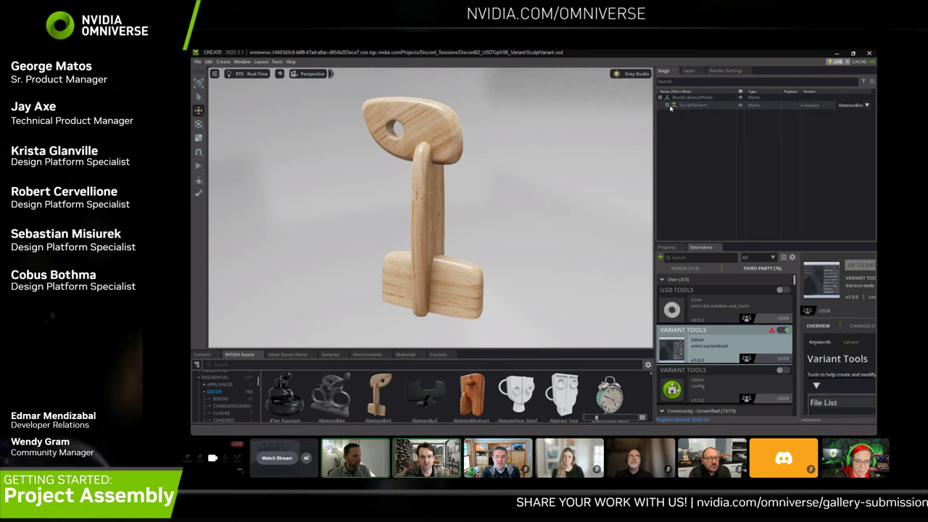
Step: Cycle the SculptVariant prim's variant through 4Tier Fountain, AbstractBird and AbstractBull
click(861, 106)
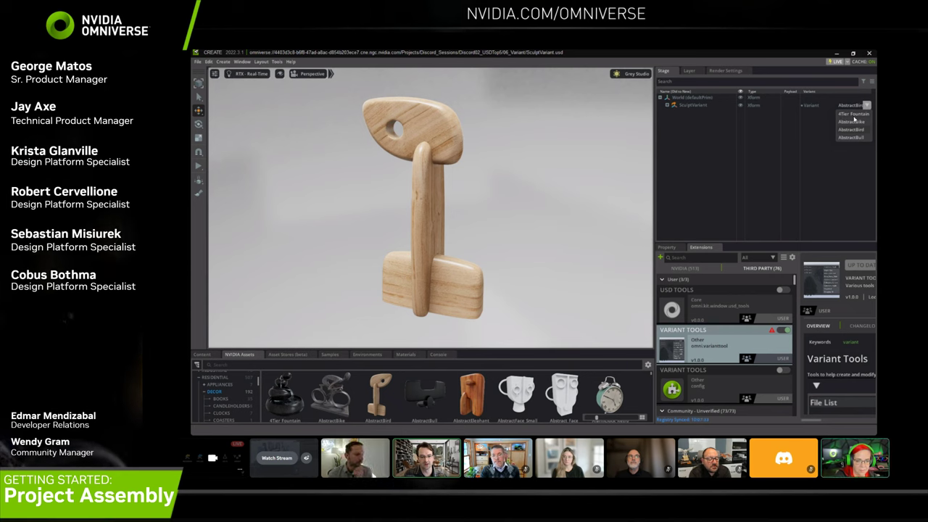
click(853, 113)
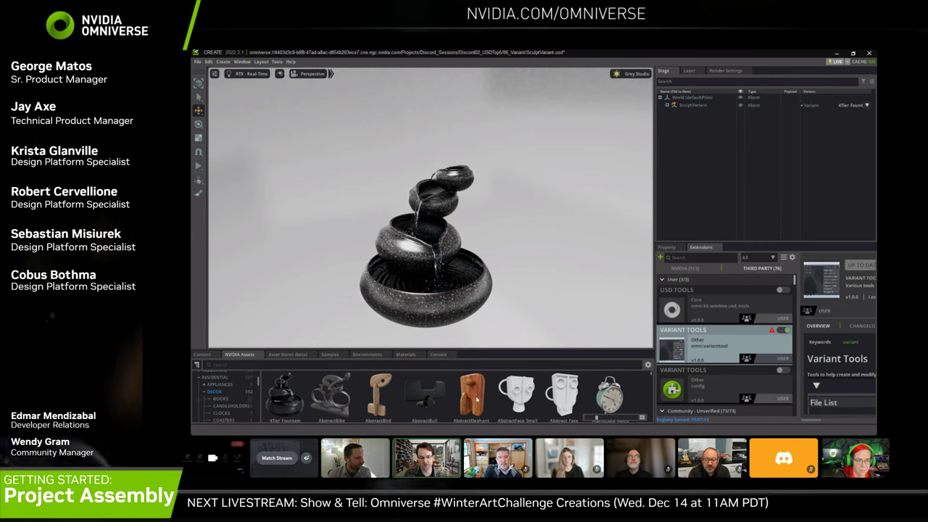
click(857, 105)
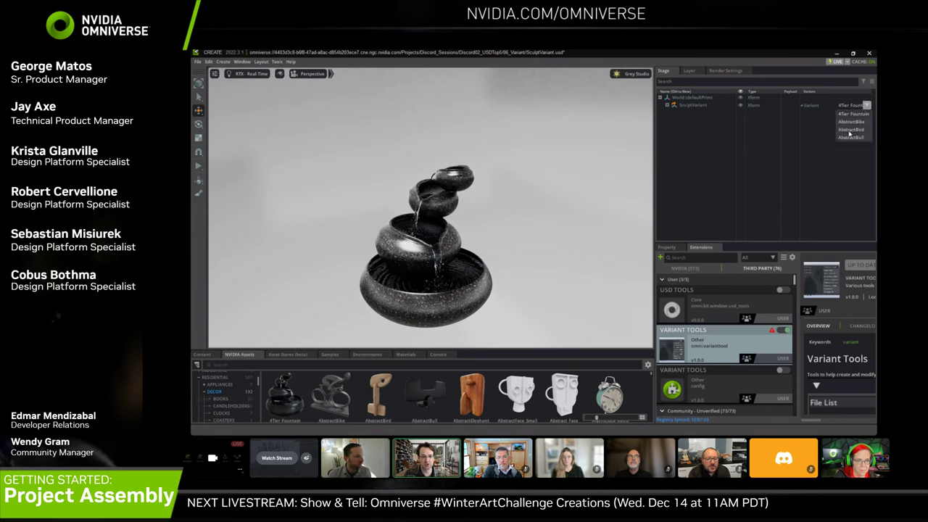
click(851, 130)
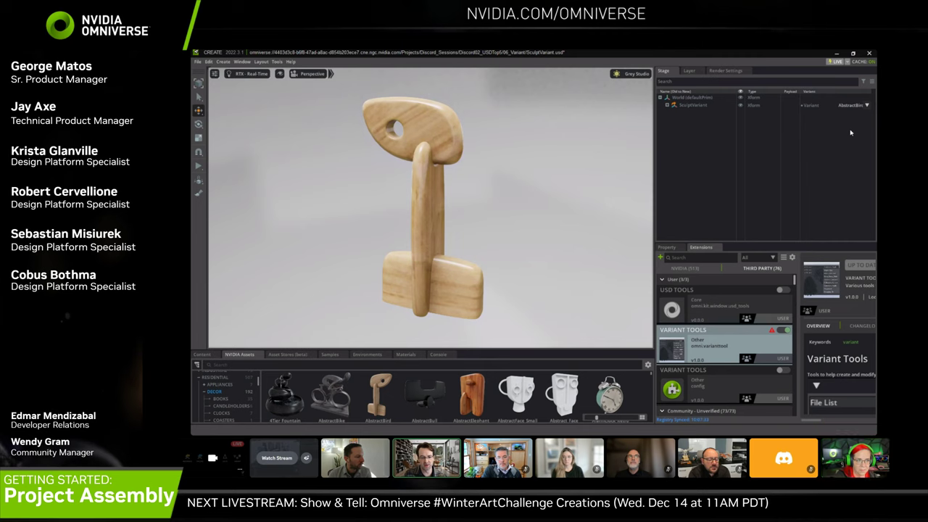
click(853, 107)
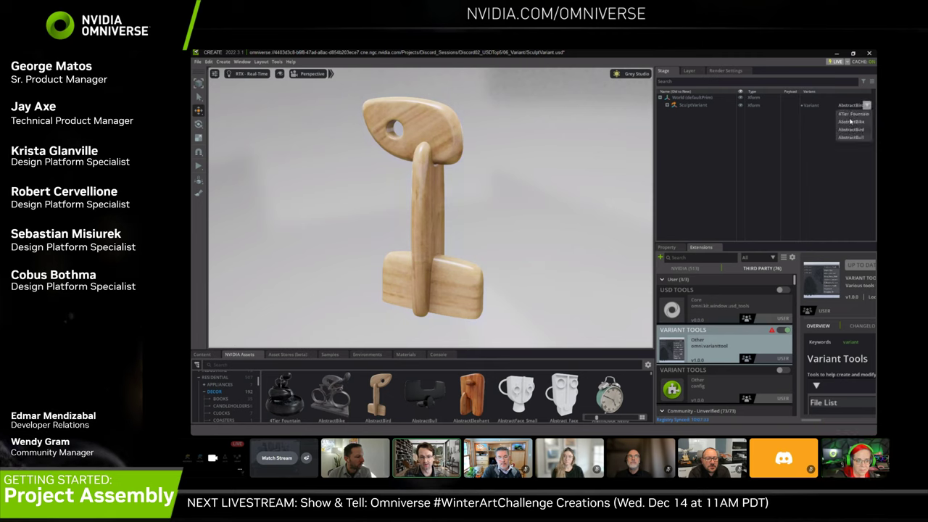
click(851, 137)
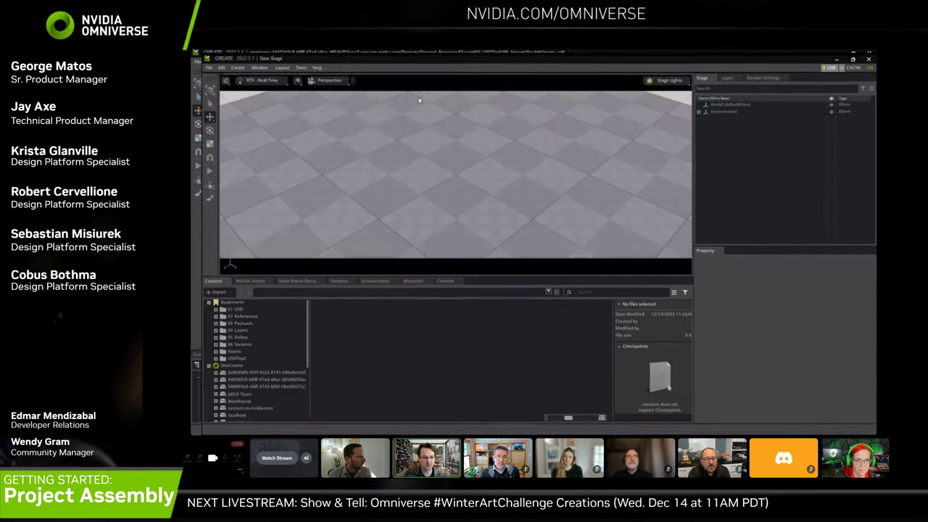
Step: In the other Create window with an empty stage, dock the Extensions manager beside the properties and enable the third-party Variant Tools
click(249, 61)
click(259, 235)
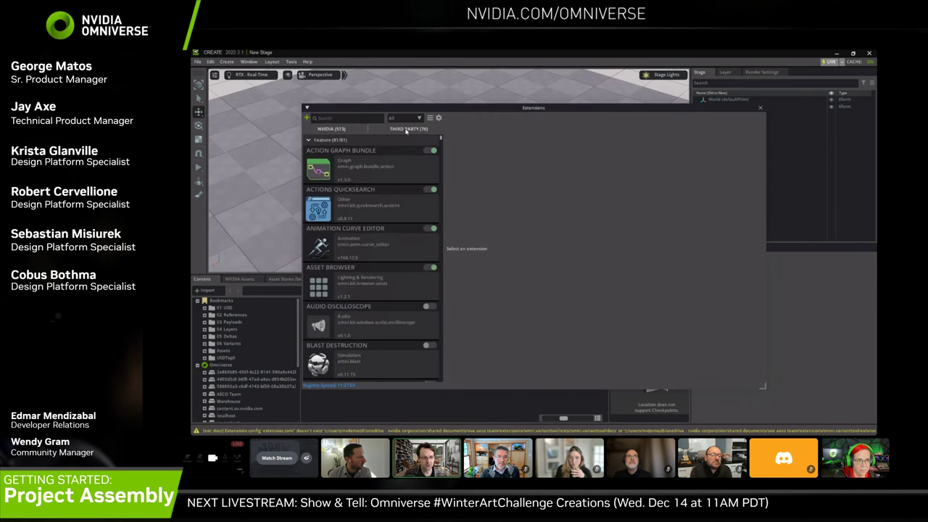
click(397, 129)
drag(447, 109, 784, 333)
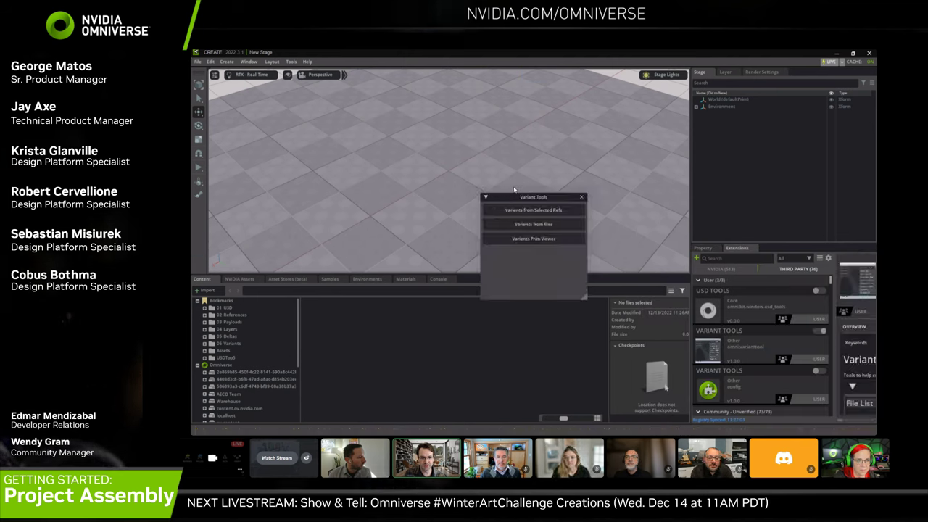
Step: Start creating variants from files with Variant Tools and place its dialog above the asset library
drag(525, 198, 593, 163)
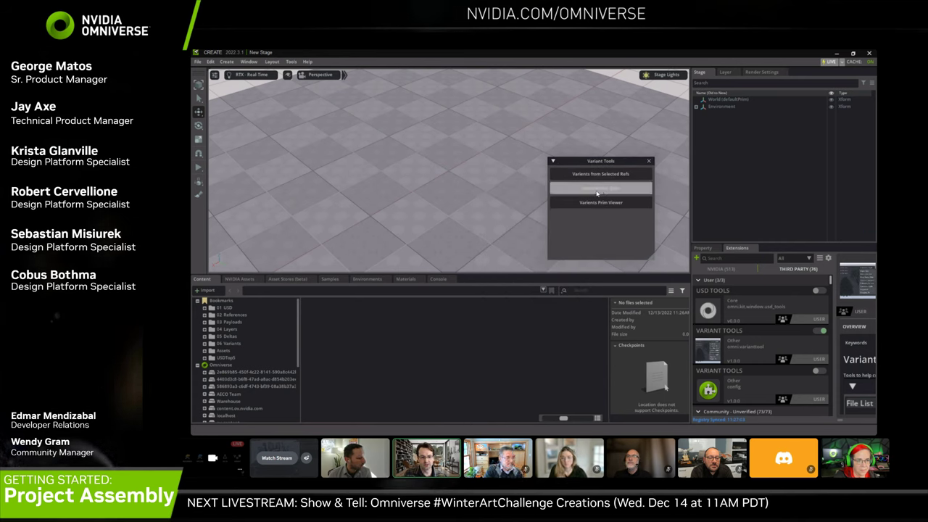
click(587, 190)
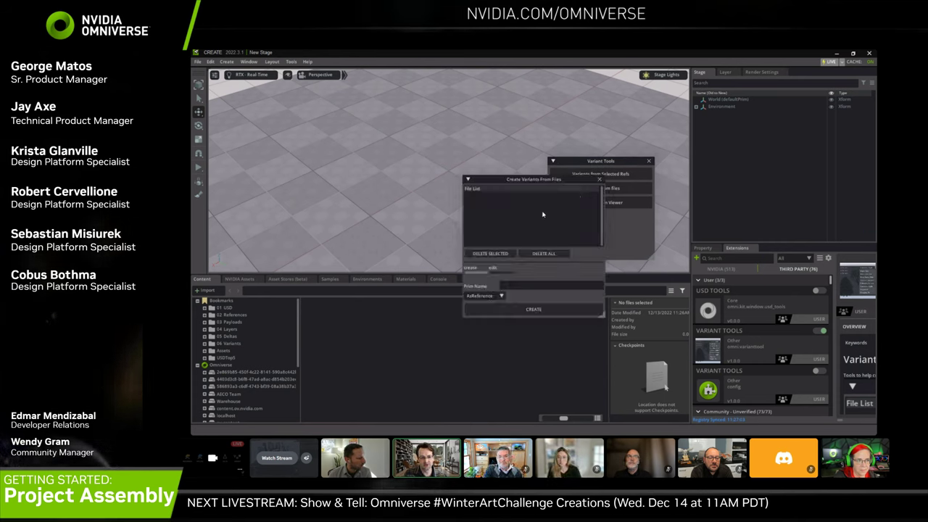
drag(521, 181, 596, 132)
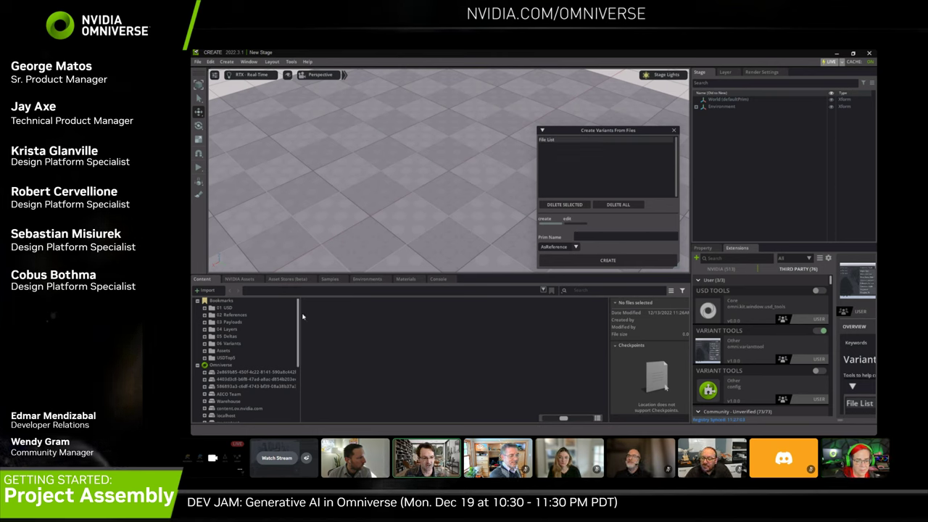
Step: Add 4Tier Fountain, AbstractBike, AbstractBird and AbstractBull from the residential NVIDIA assets to the variant file list
click(242, 279)
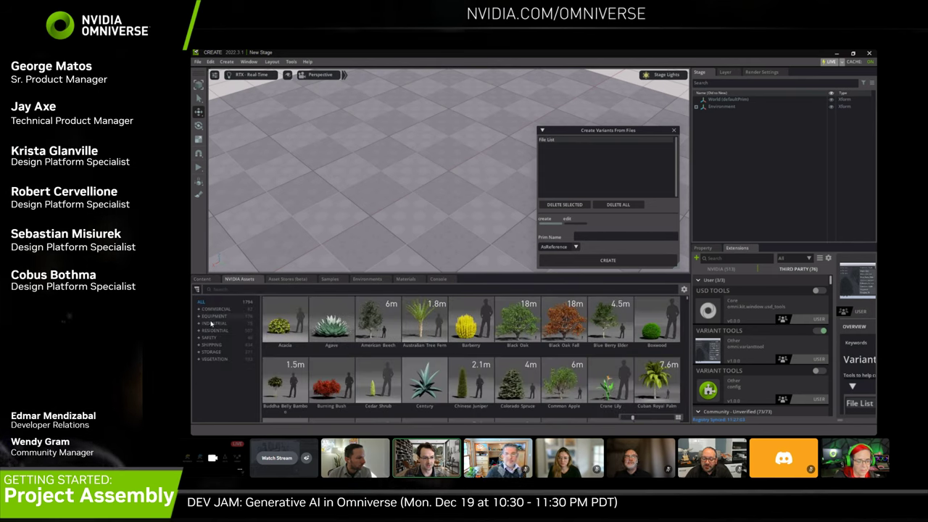
click(210, 330)
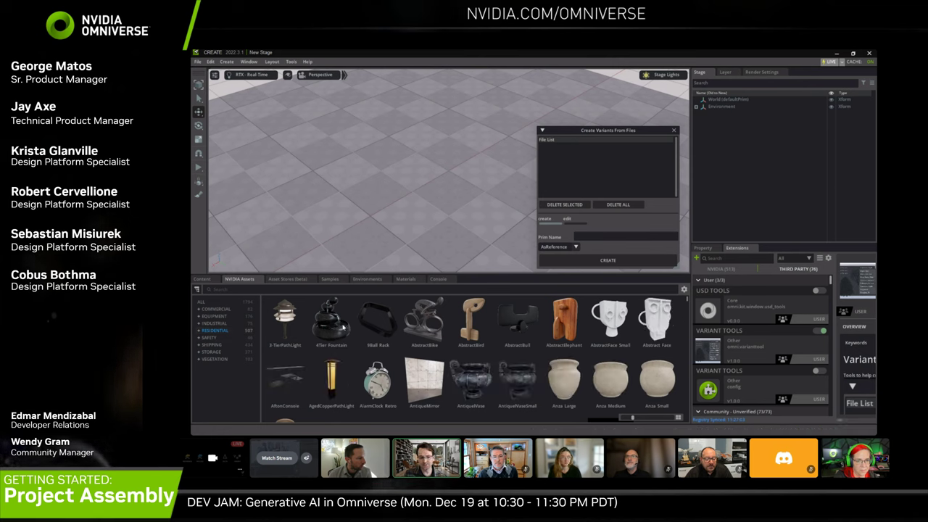
drag(328, 331, 594, 177)
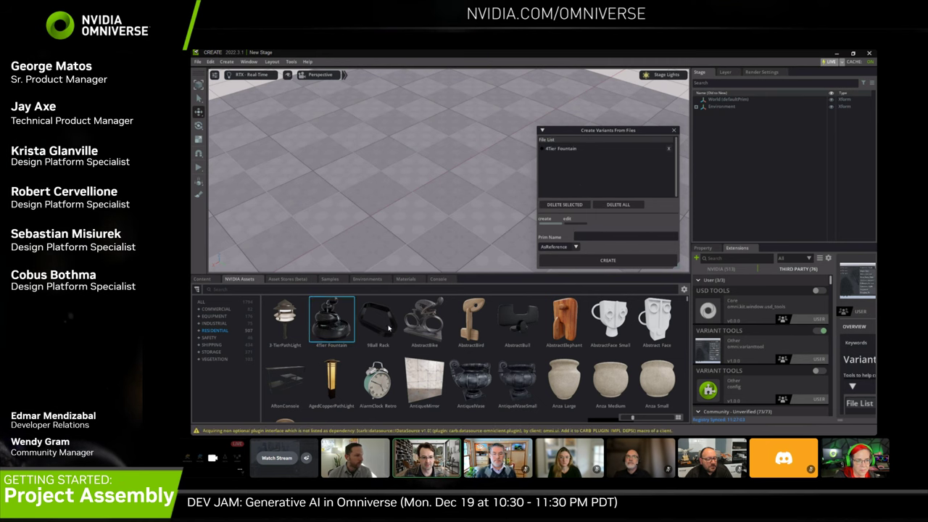
drag(417, 320, 619, 175)
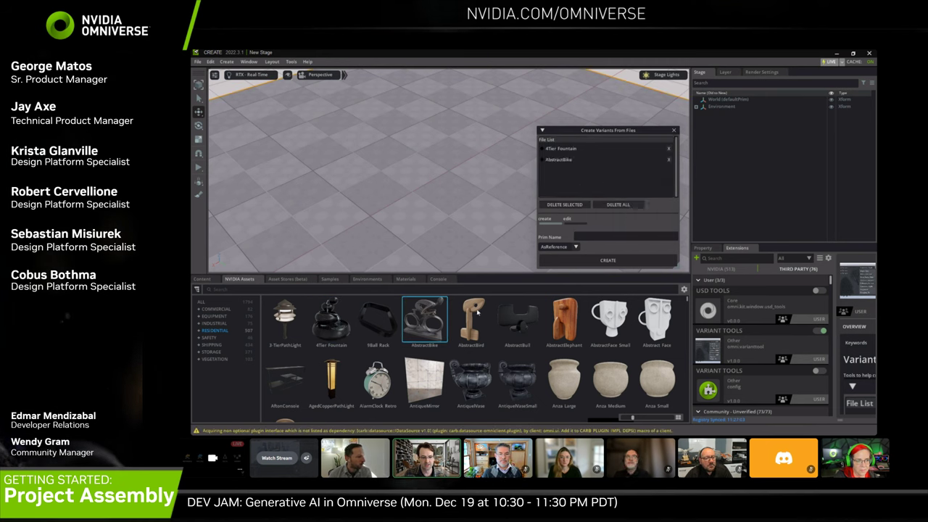
drag(472, 319, 594, 181)
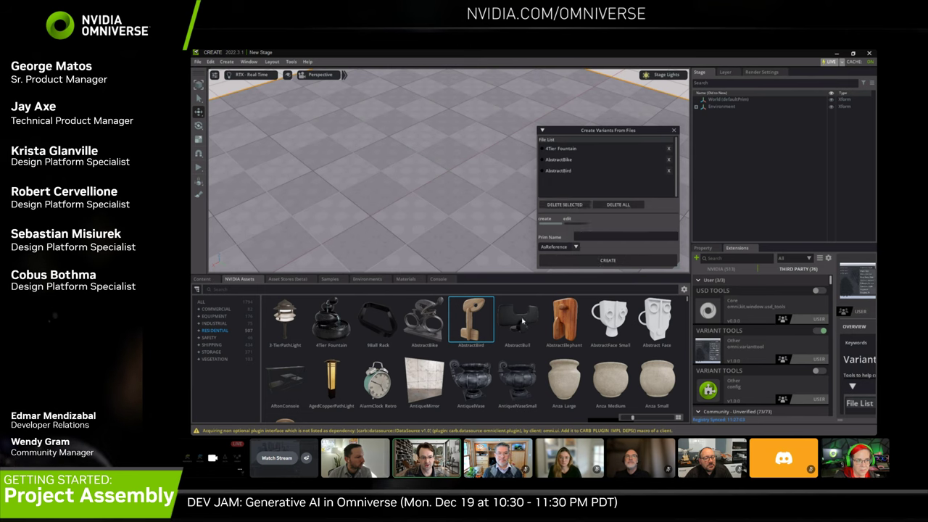
drag(522, 320, 595, 183)
Step: Name the variant prim SculptVariant and create it from the listed files as references
click(606, 238)
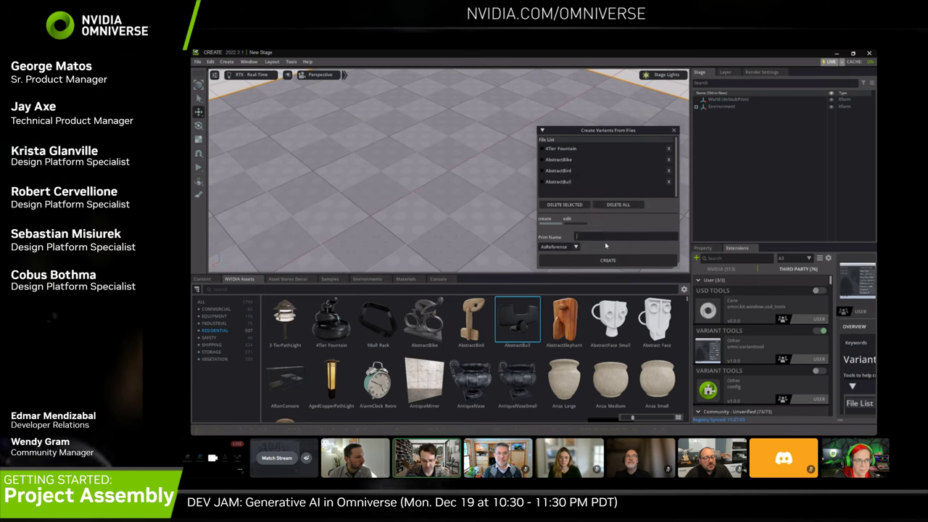
text(SculptVariant)
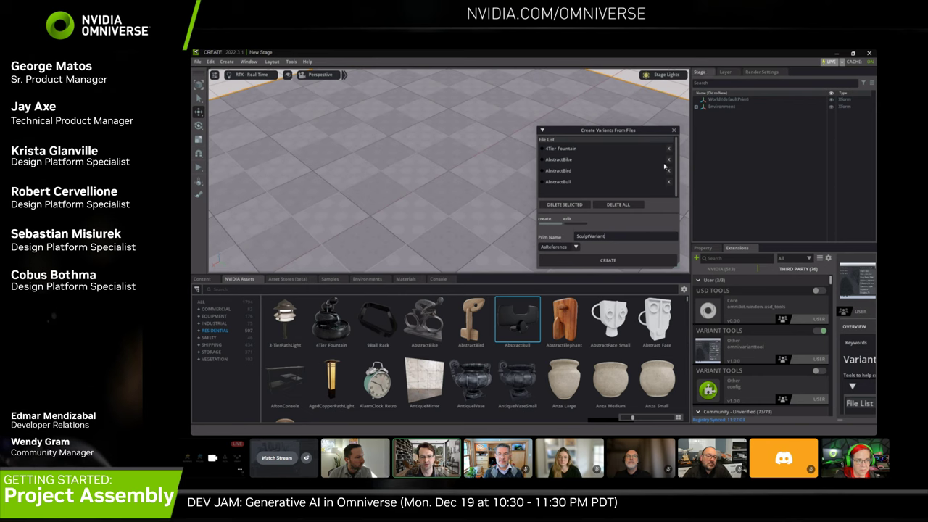
click(574, 260)
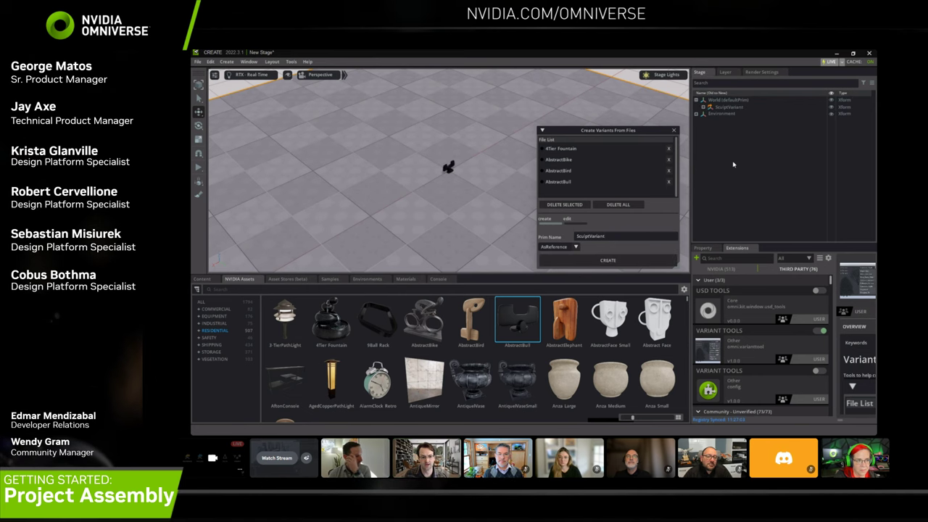
Step: Frame the SculptVariant prim in the viewport, close both variant dialogs and enlarge the viewport downward
click(721, 107)
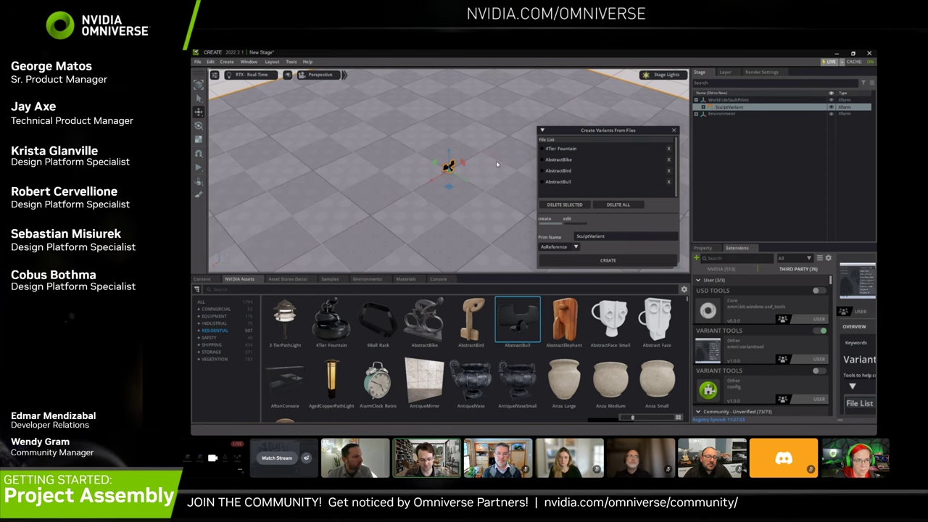
key(f)
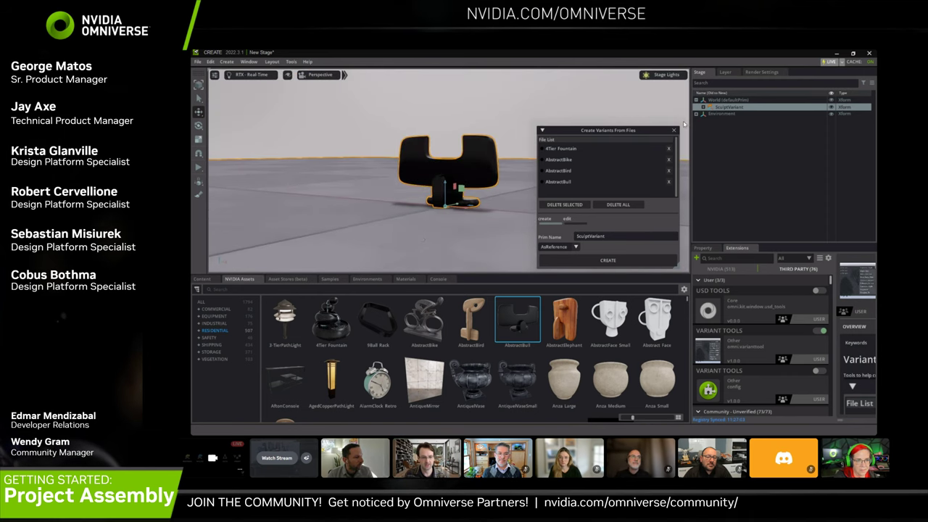
click(673, 131)
click(650, 161)
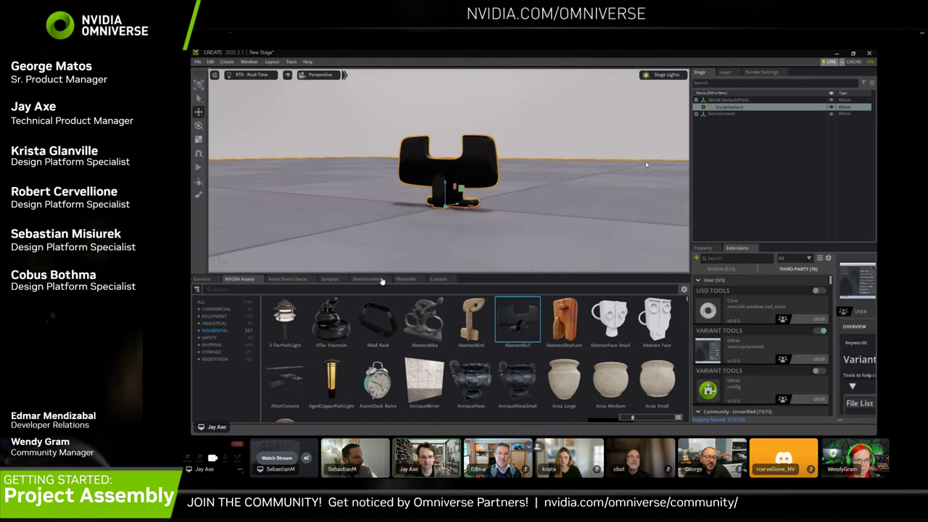
drag(516, 274, 516, 366)
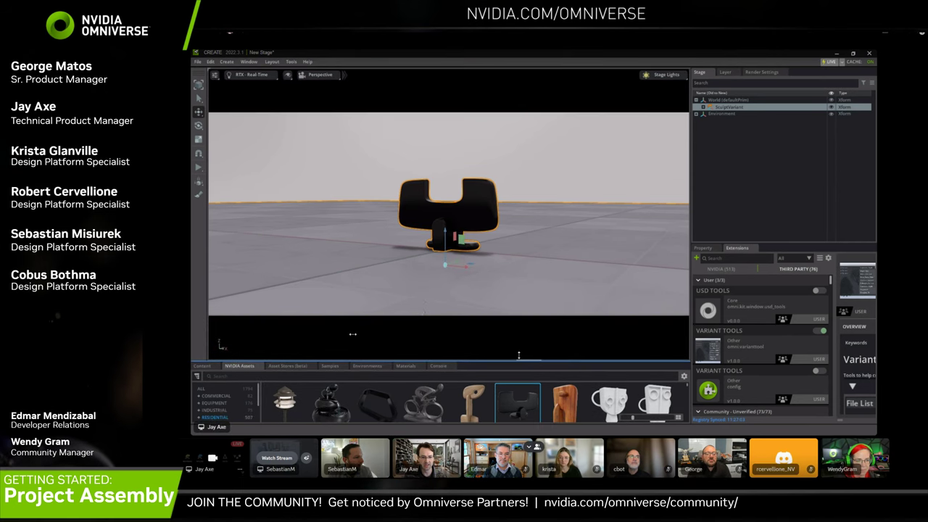
click(350, 336)
Step: Show the Variant column in the new stage's tree and switch SculptVariant to 4Tier Fountain
click(870, 82)
mouse_move(826, 139)
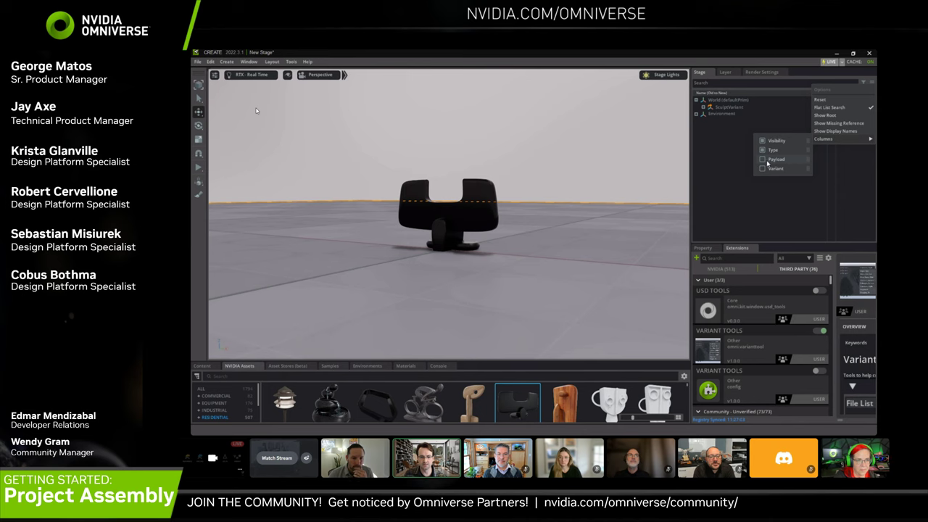
click(763, 168)
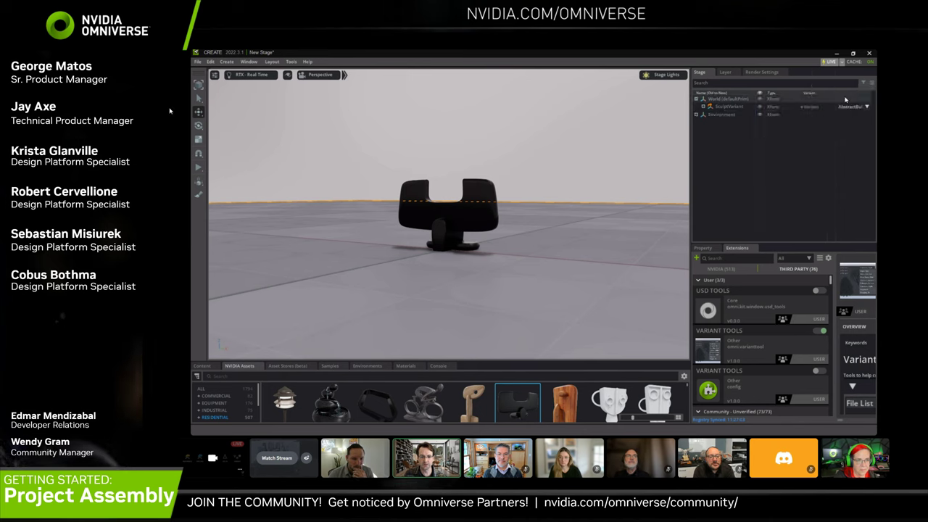
click(850, 106)
click(849, 116)
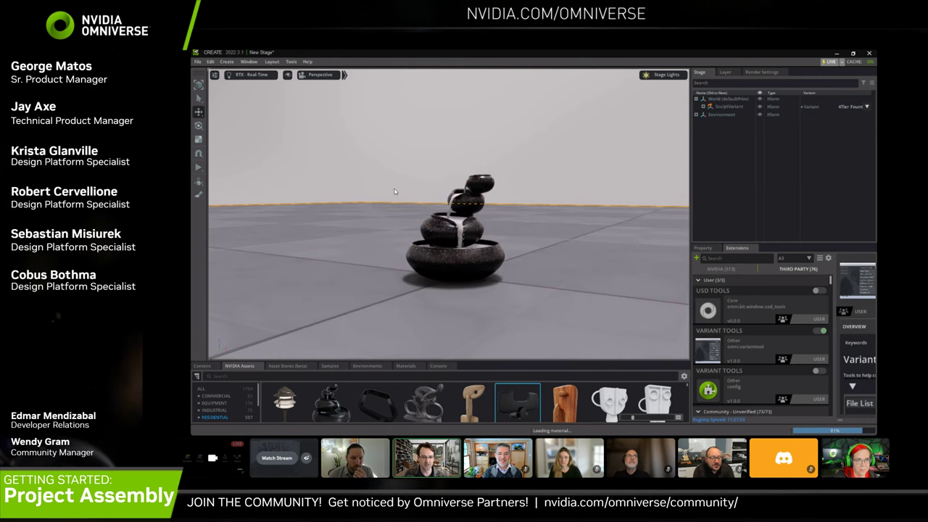
Step: Orbit around the fountain and close the other Create window holding SculptVariant.usd without saving its stage
alt+drag(430, 209, 544, 213)
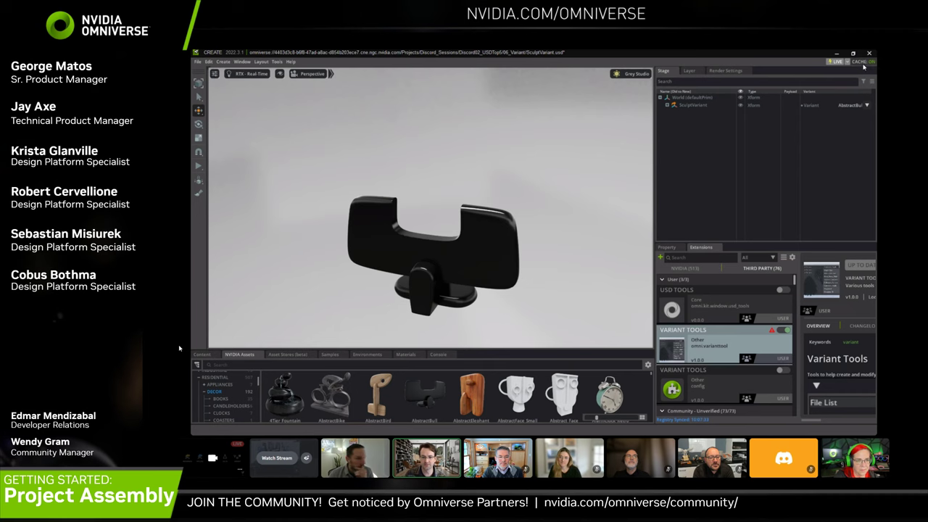
click(868, 53)
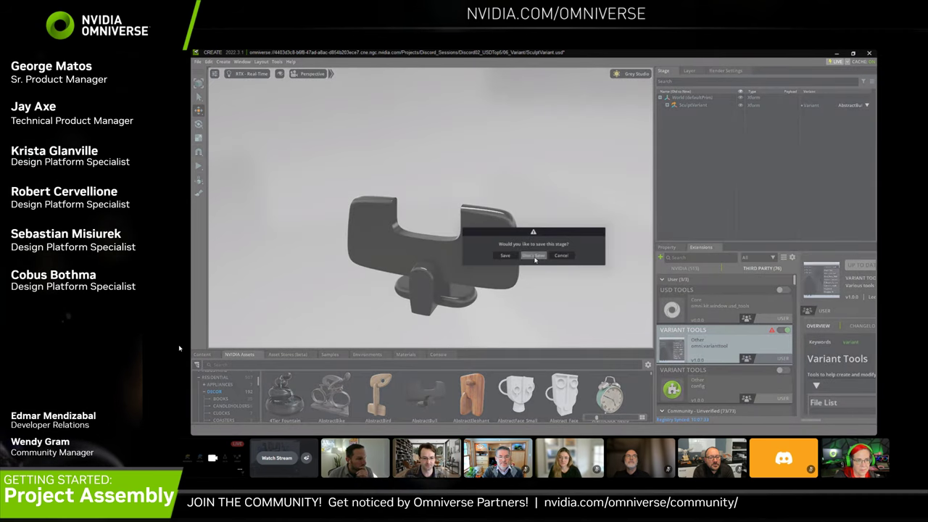
click(534, 257)
Step: Open 06_Variant.usd from the bookmarked 06 Variants folder, discarding the unsaved new stage
click(206, 366)
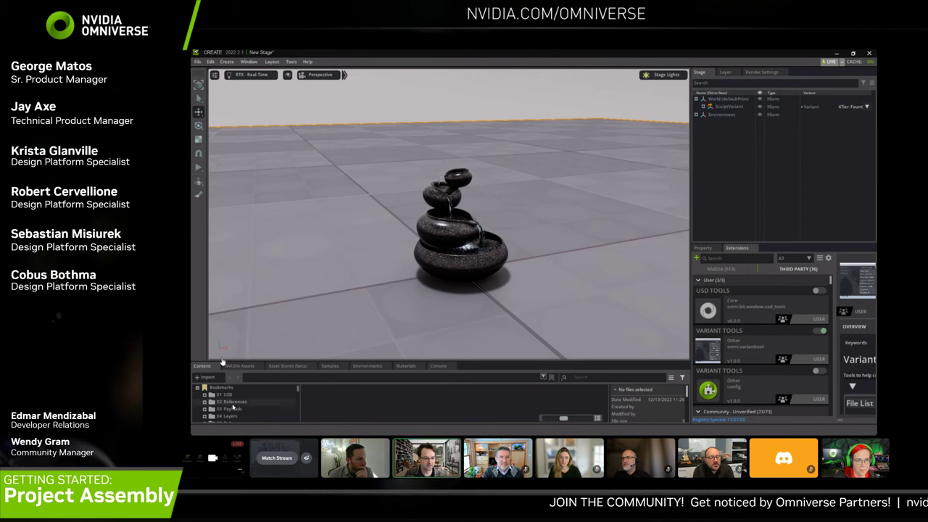
scroll(232, 406, down, 2)
click(232, 405)
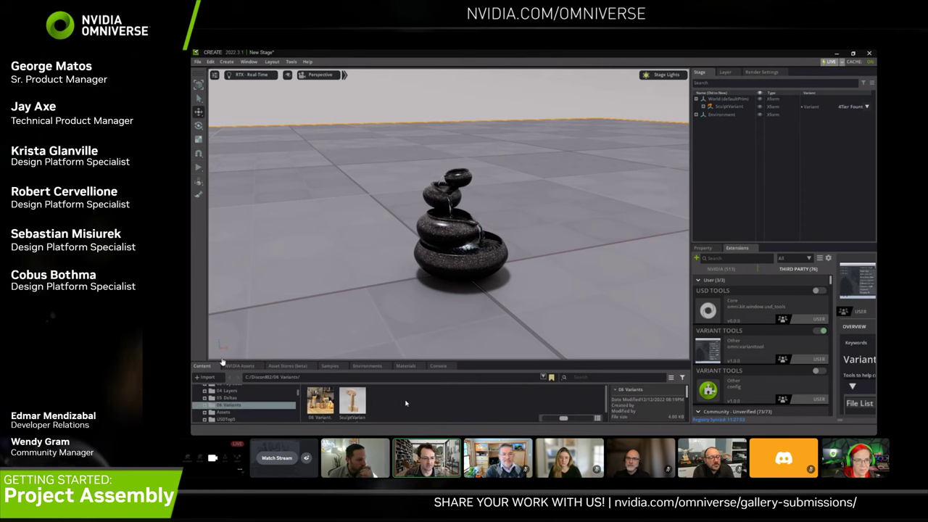
double_click(320, 401)
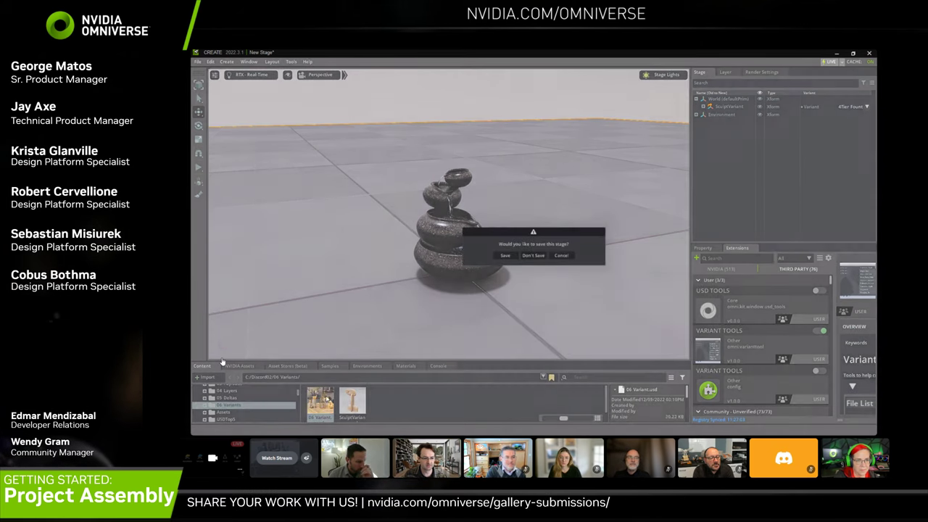
click(533, 255)
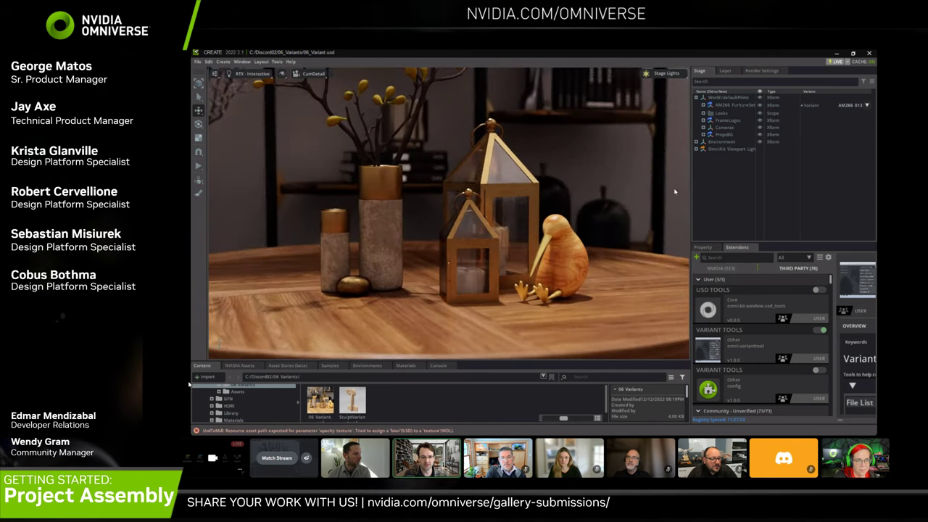
Step: Light the variant scene with the Grey Studio light rig
click(661, 75)
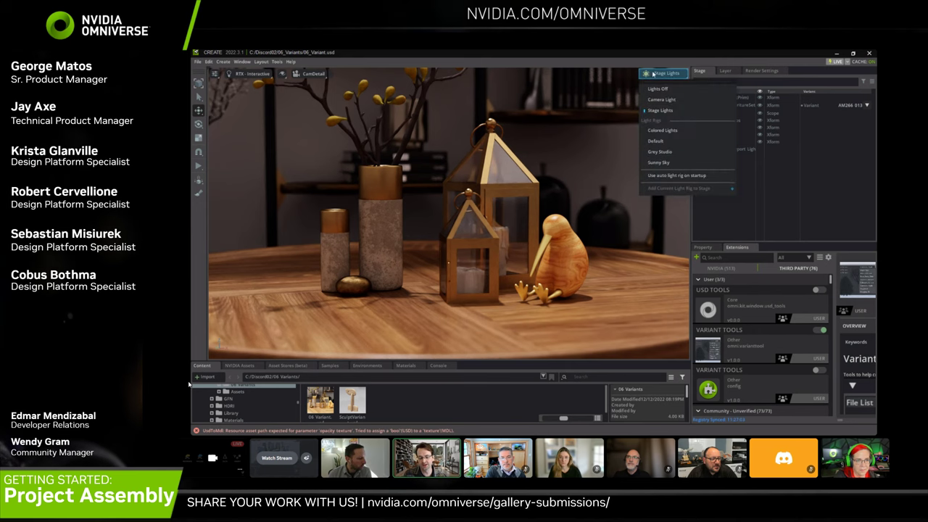
click(660, 151)
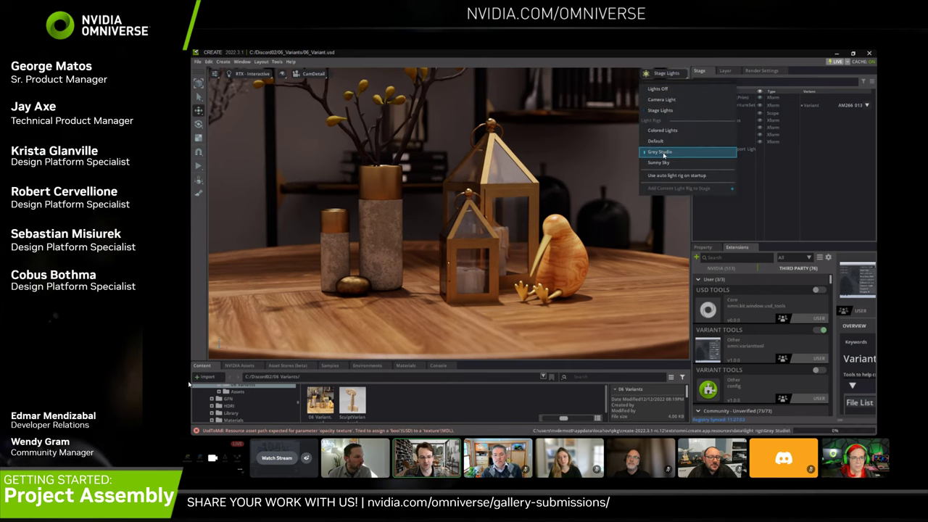
click(729, 224)
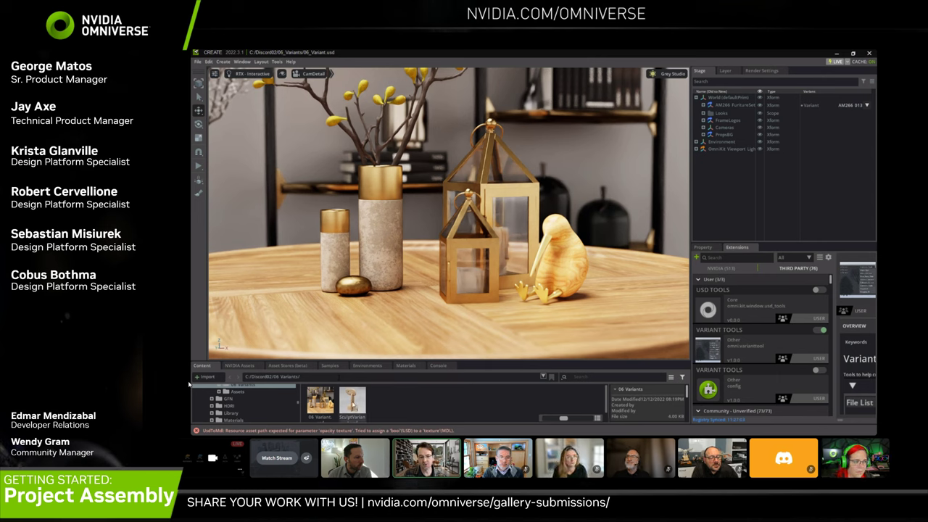
Step: Place SculptVariant.usd on the table beside the stone vases and switch its variant to AbstractBike
mouse_move(352, 400)
mouse_down()
mouse_move(389, 409)
mouse_move(343, 280)
mouse_move(266, 291)
mouse_up()
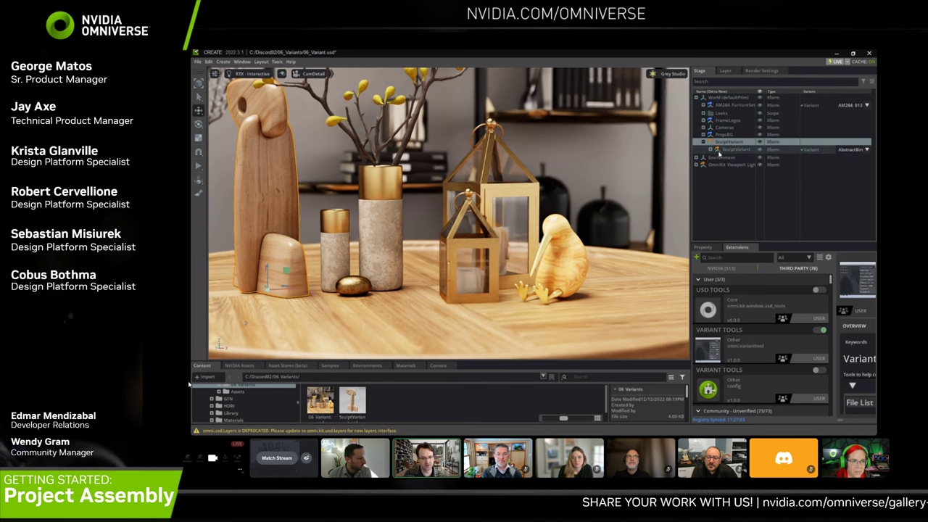
click(845, 150)
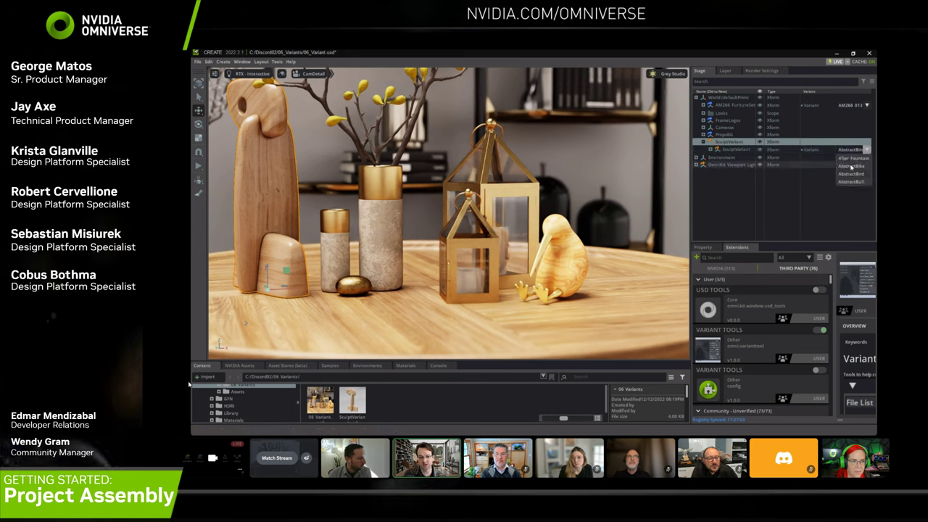
click(851, 166)
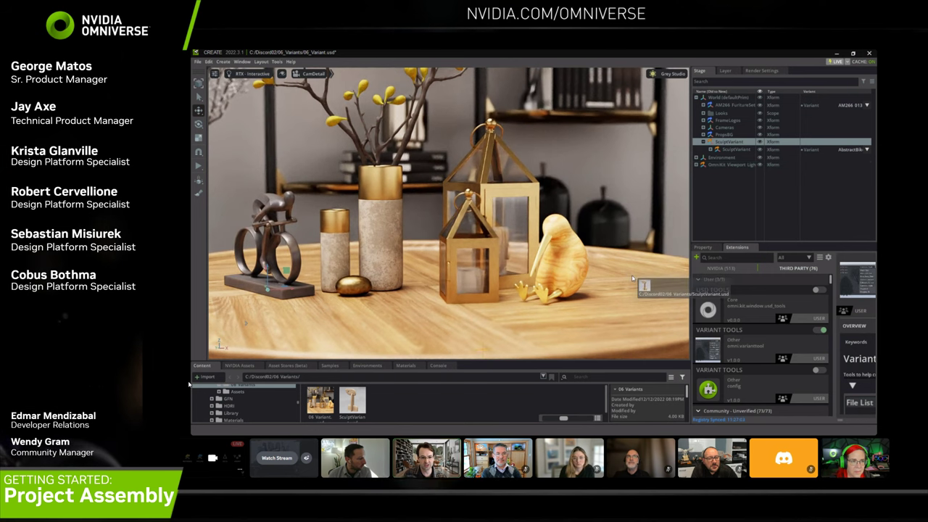
Step: Add a second SculptVariant on the table beside the wooden bird and switch its variant to AbstractBull
key(ctrl+d)
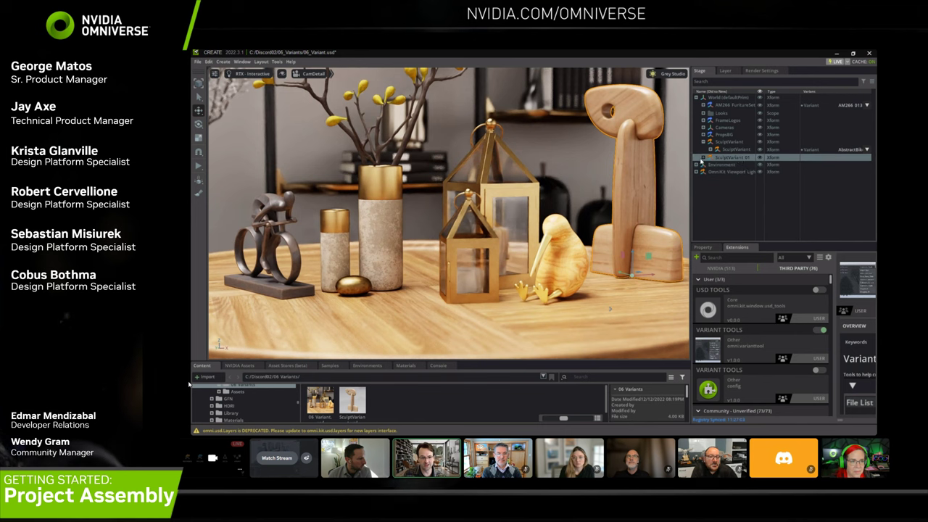
click(702, 157)
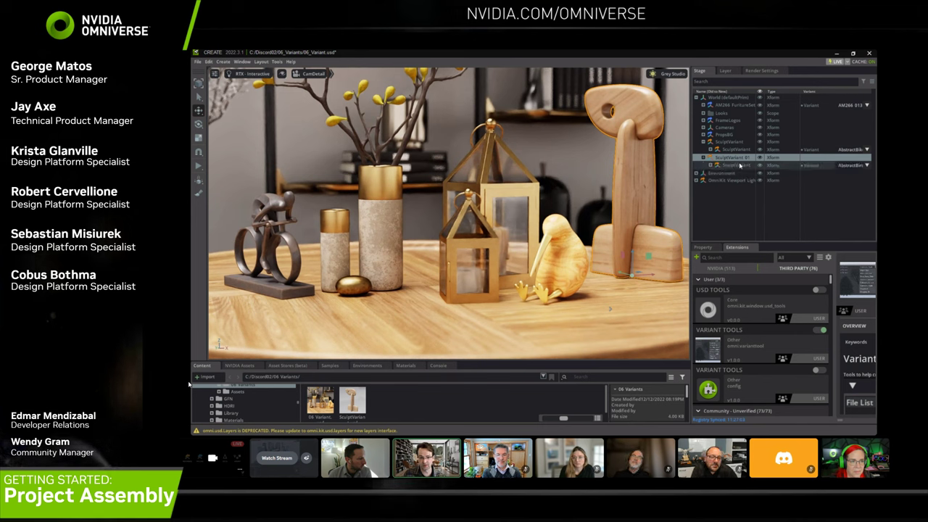
click(724, 166)
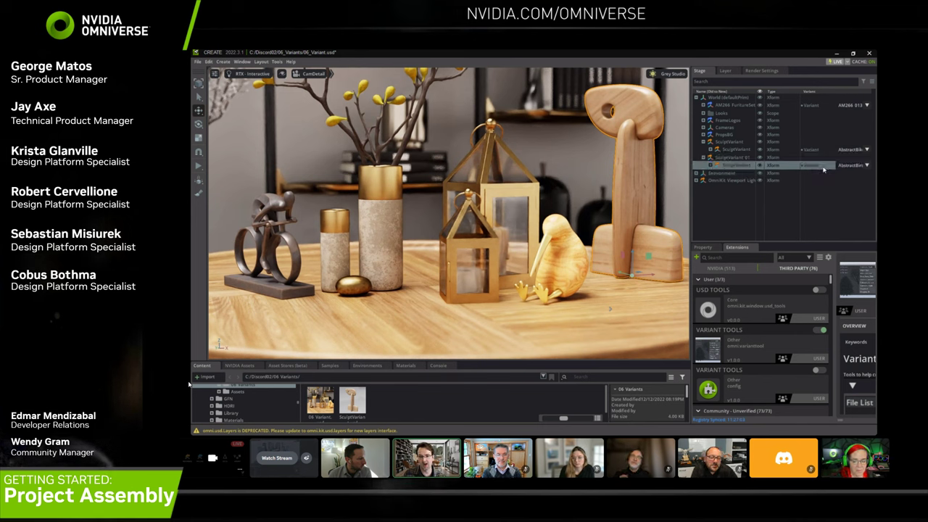
click(866, 165)
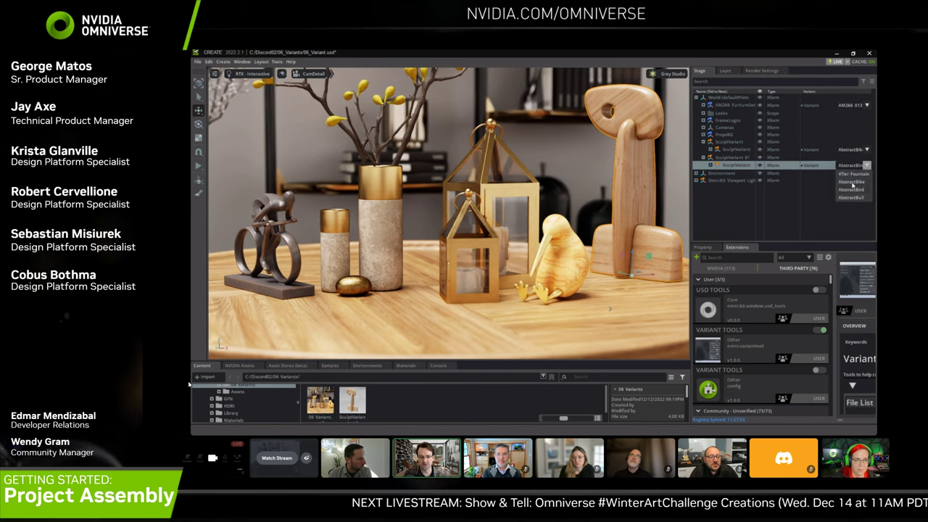
click(851, 197)
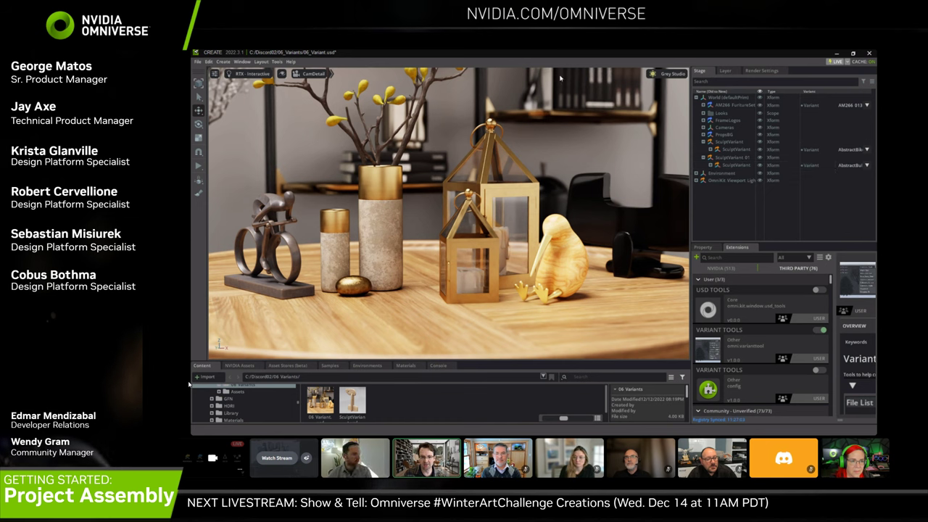
Step: Switch the viewport to the CamHigh camera
click(316, 74)
mouse_move(319, 88)
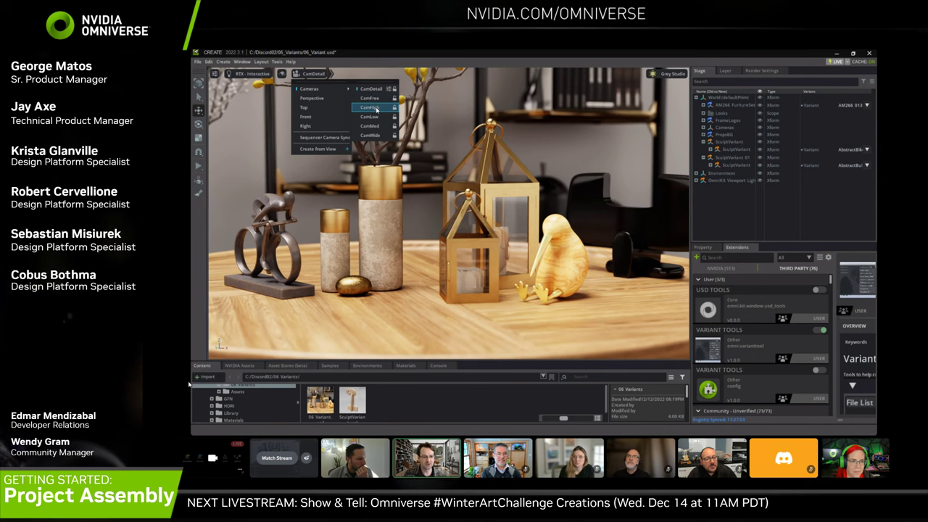
click(373, 108)
click(739, 218)
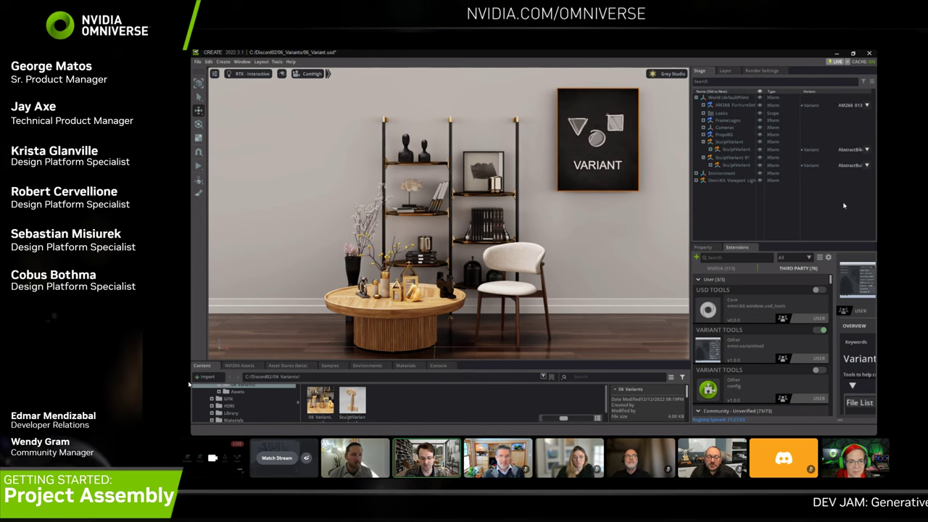
Step: Cycle the furniture set's variant through AM266_001 and AM266_003, ending on AM266_007
click(849, 106)
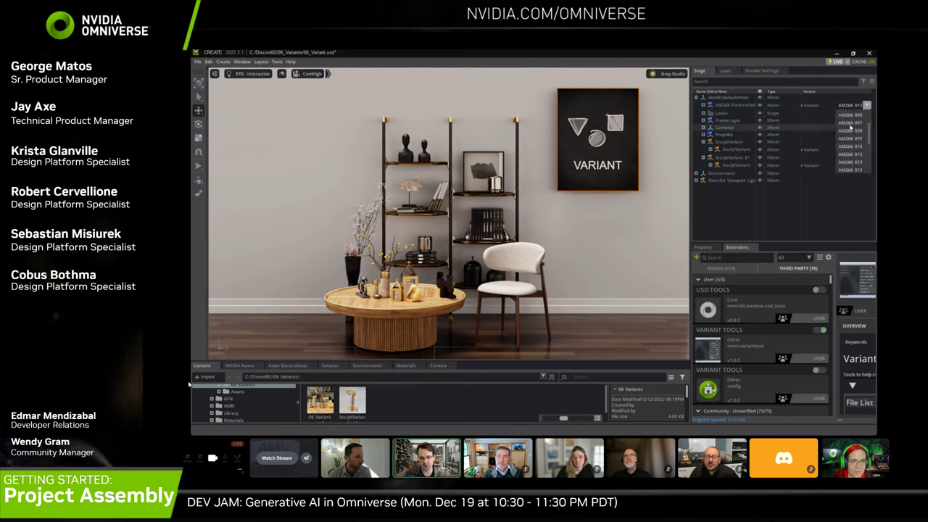
scroll(850, 128, up, 1)
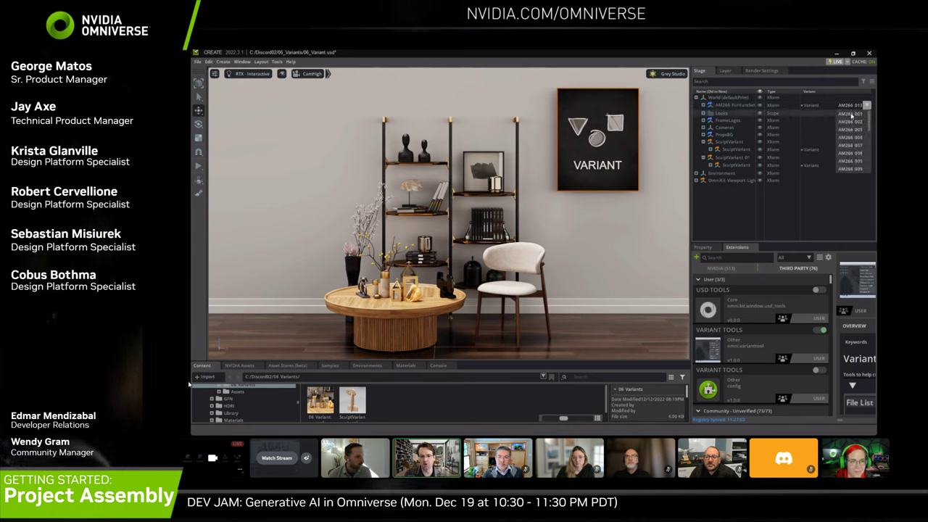
click(851, 114)
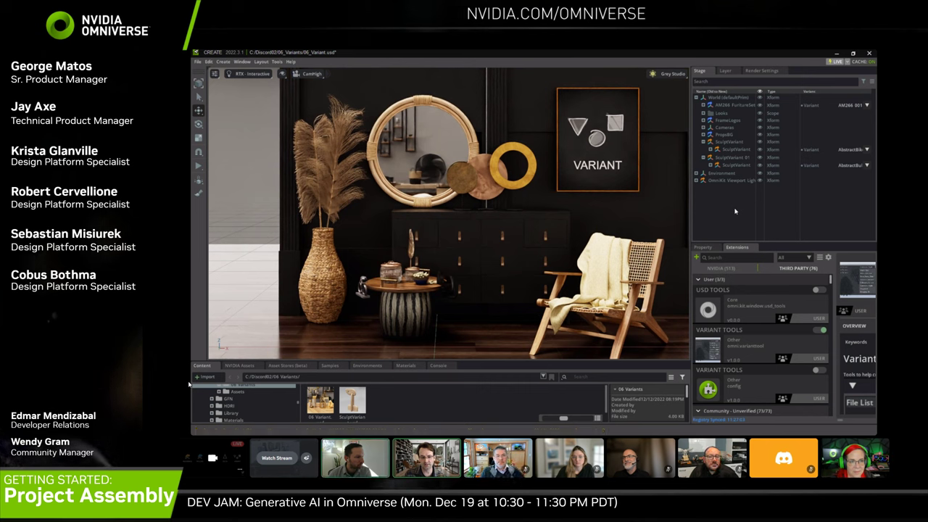
click(849, 108)
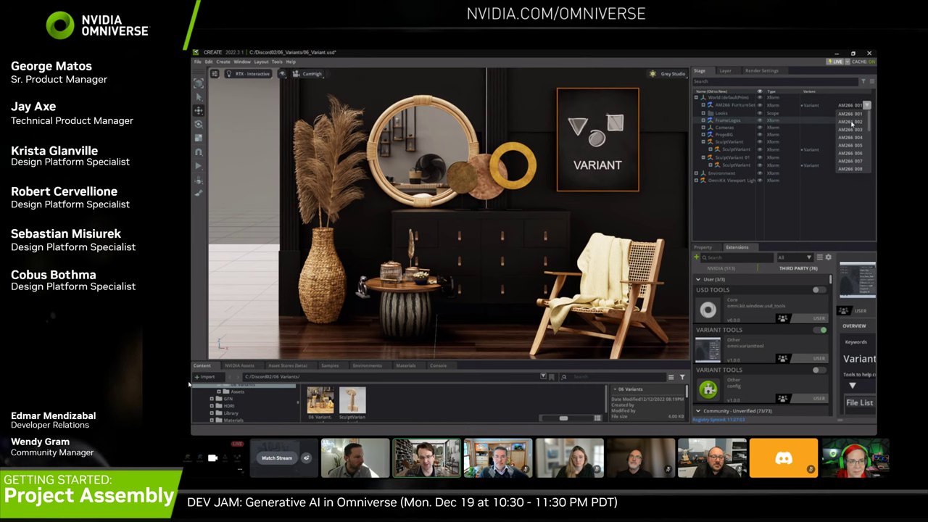
click(850, 130)
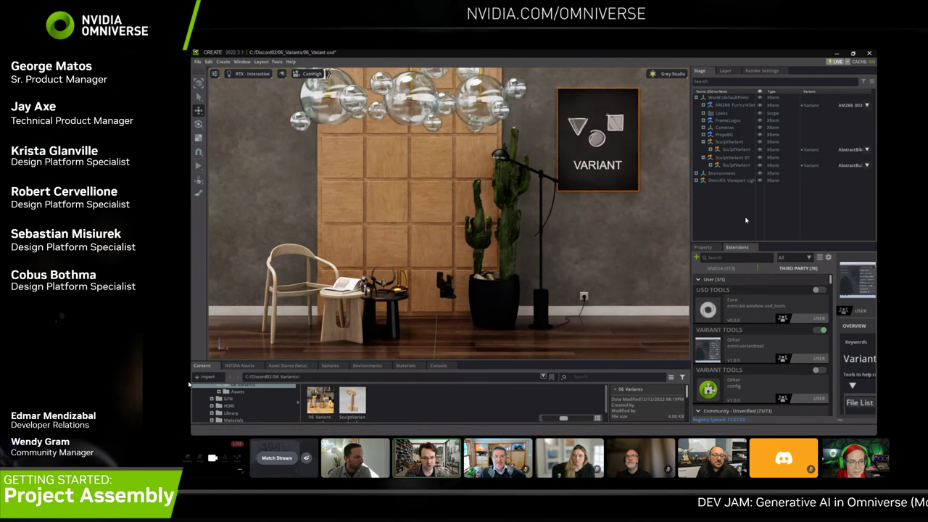
click(848, 108)
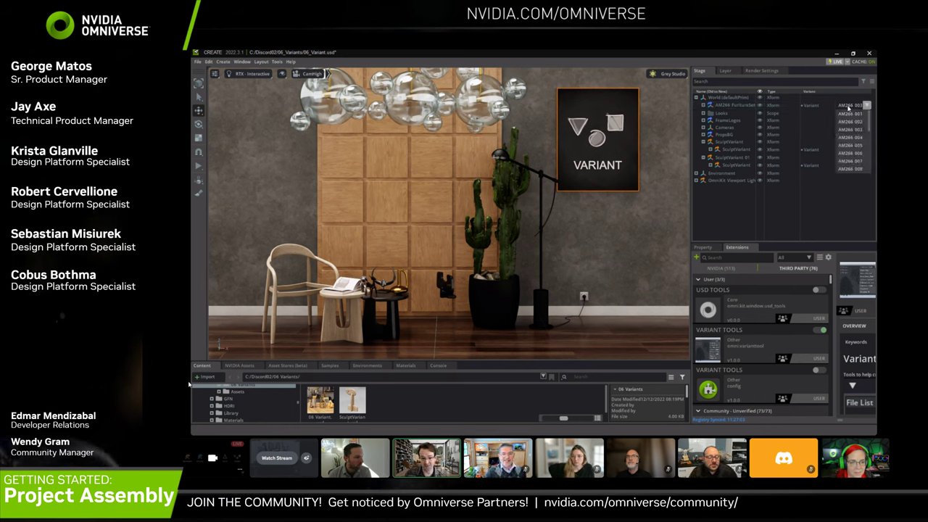
click(851, 161)
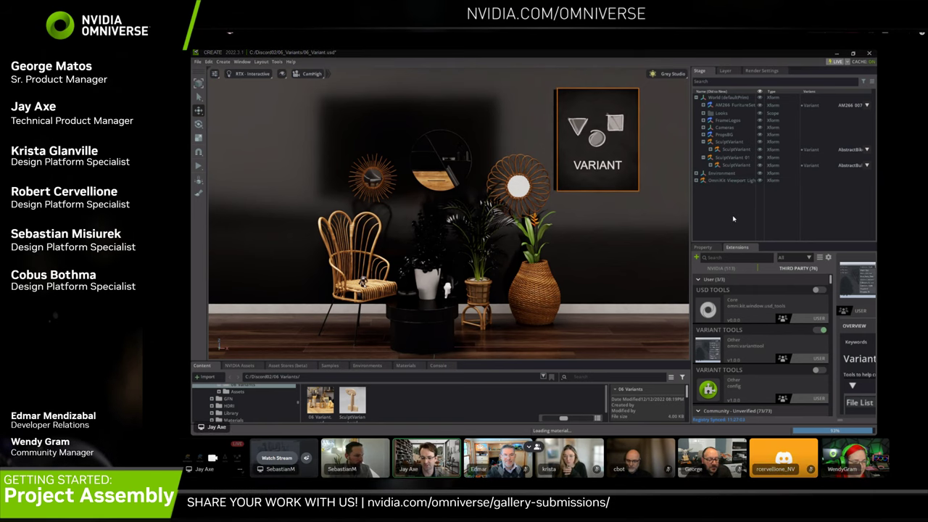
Step: Switch to the other presenter's stream and change the Project Assembly slides from presenter view to the full slide show
click(290, 461)
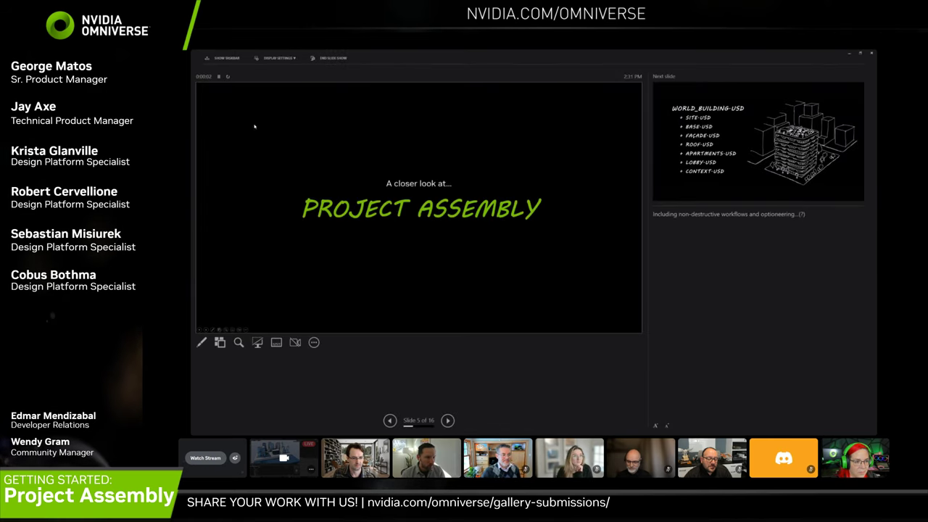
click(279, 57)
click(287, 71)
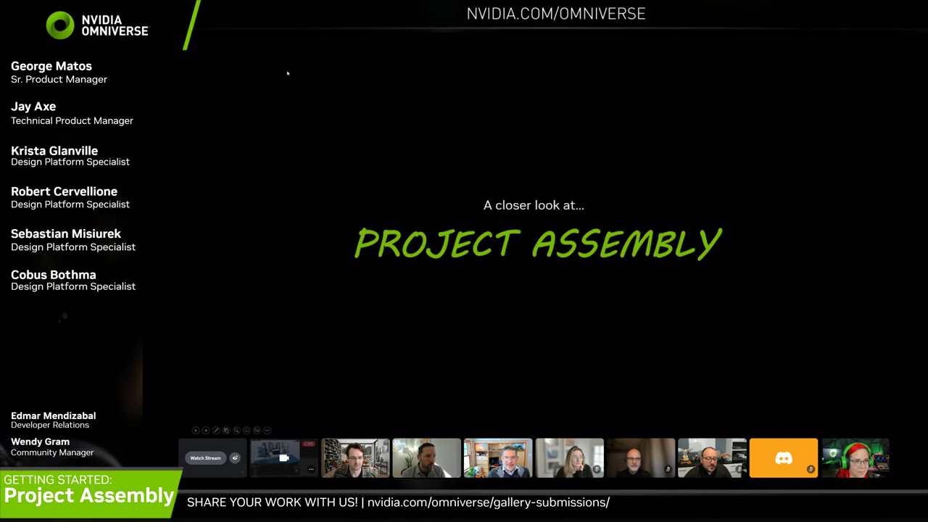